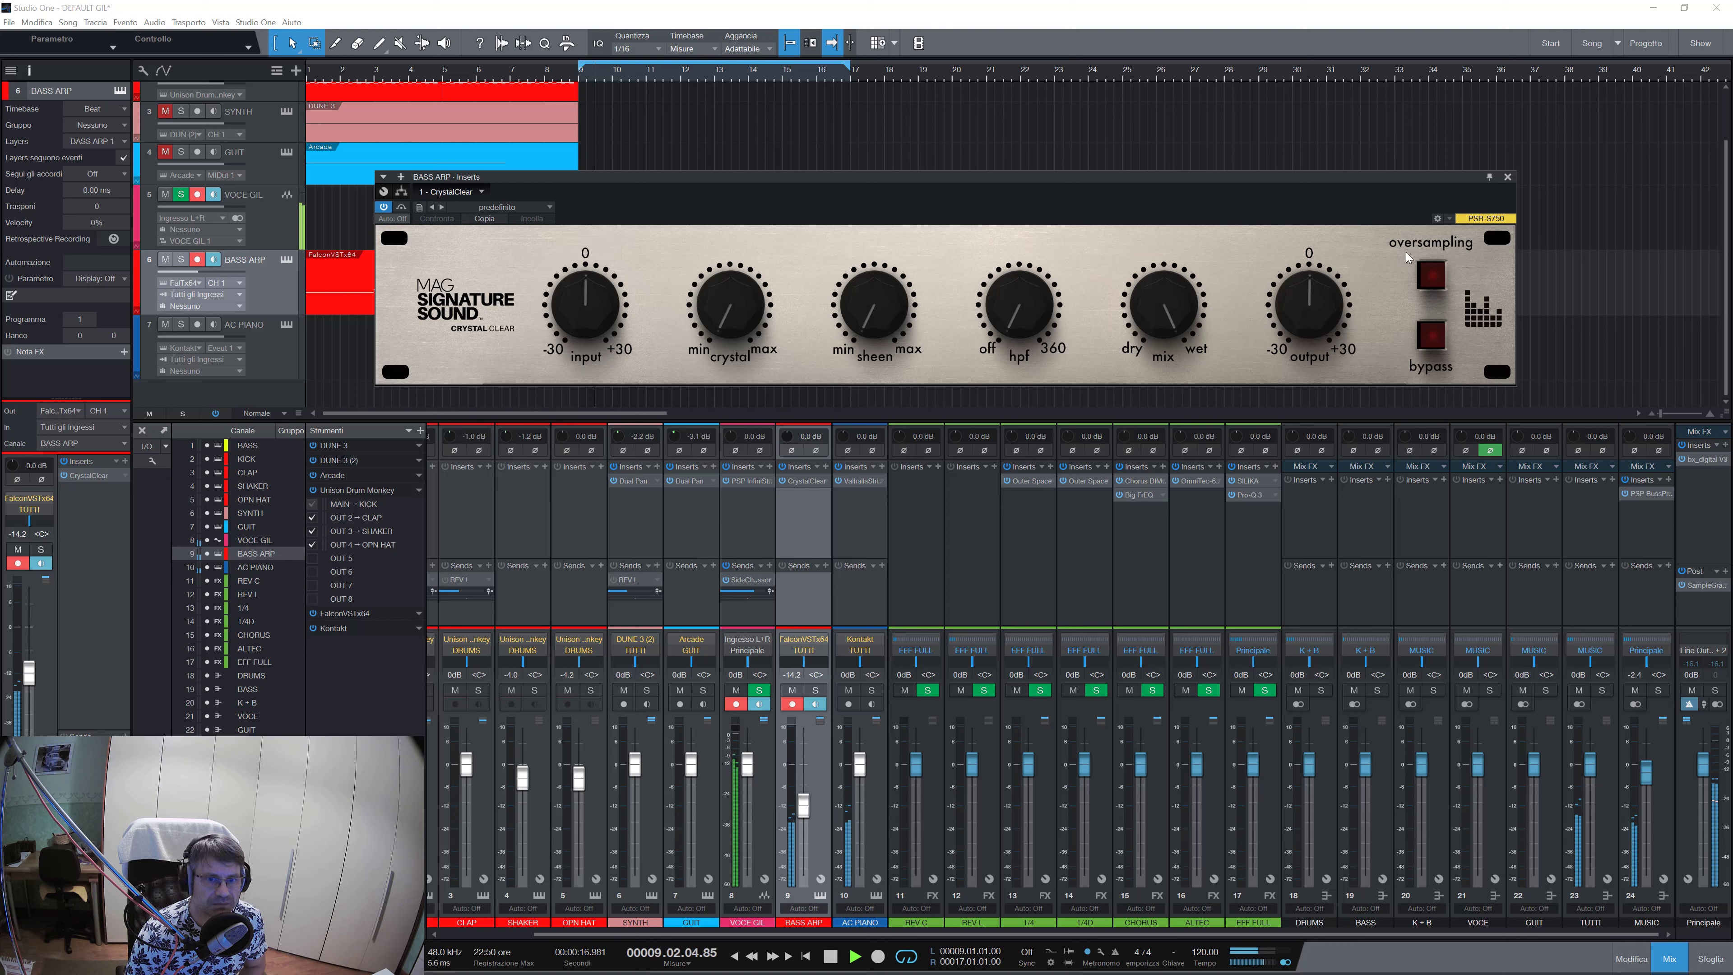
# Enable CrystalClear's oversampling and compare the sound with the plugin switched off and back on.
pyautogui.click(1432, 277)
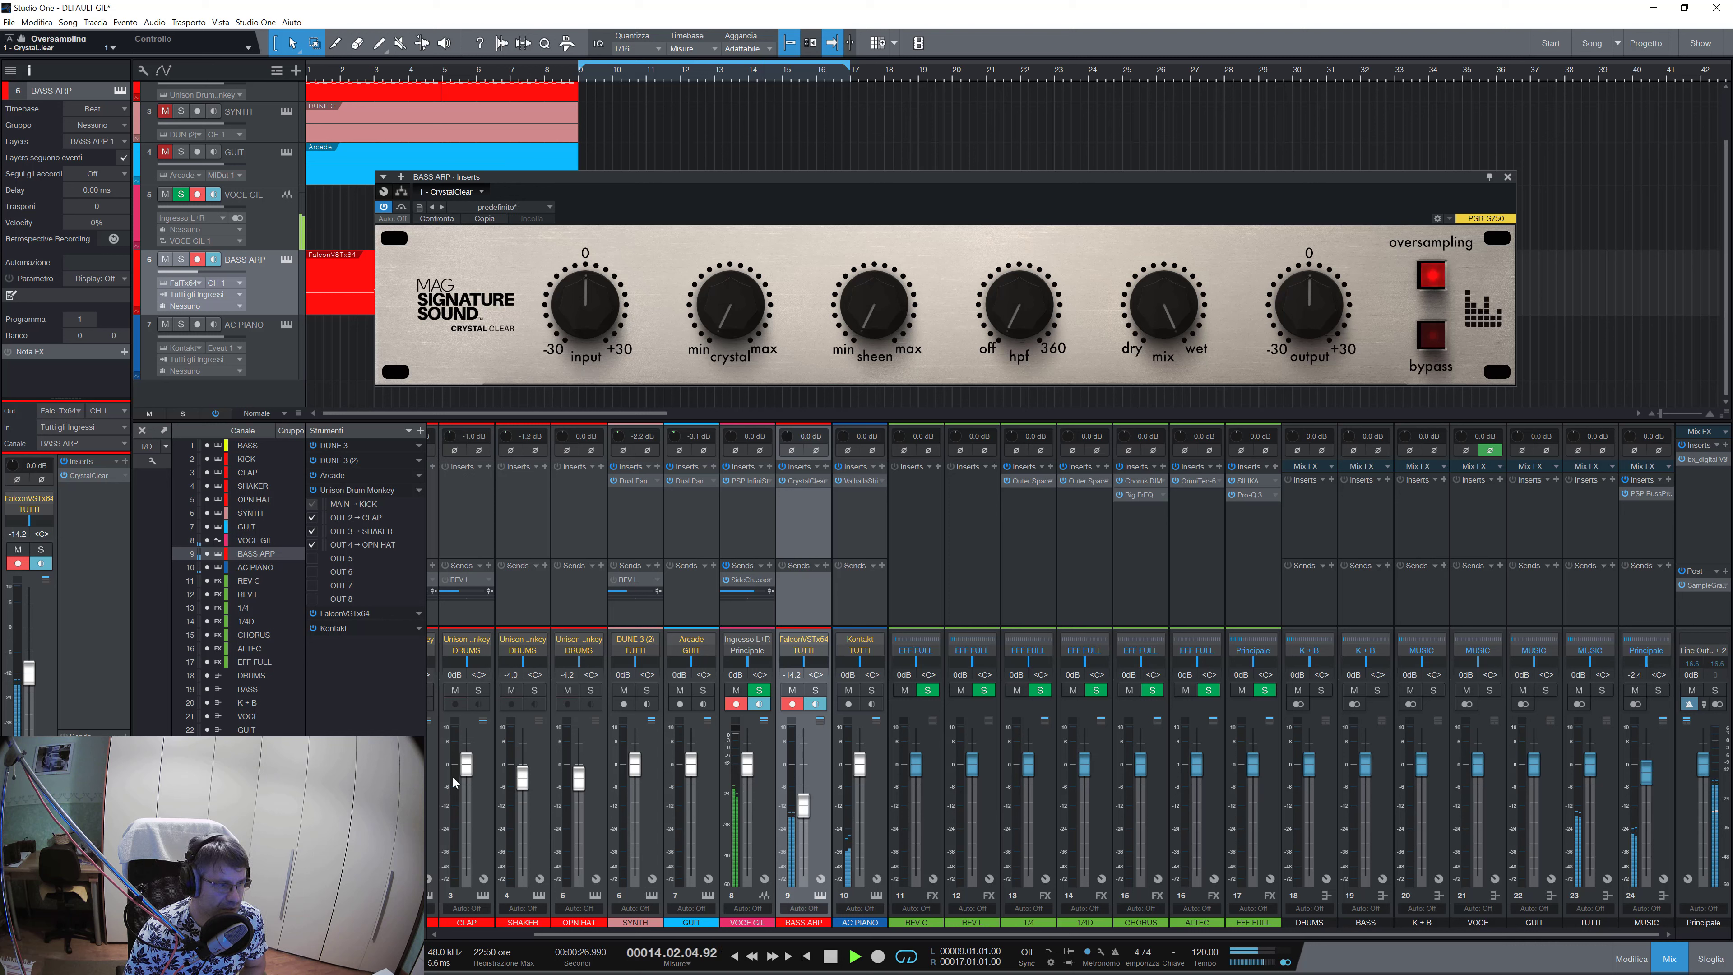
pyautogui.click(383, 206)
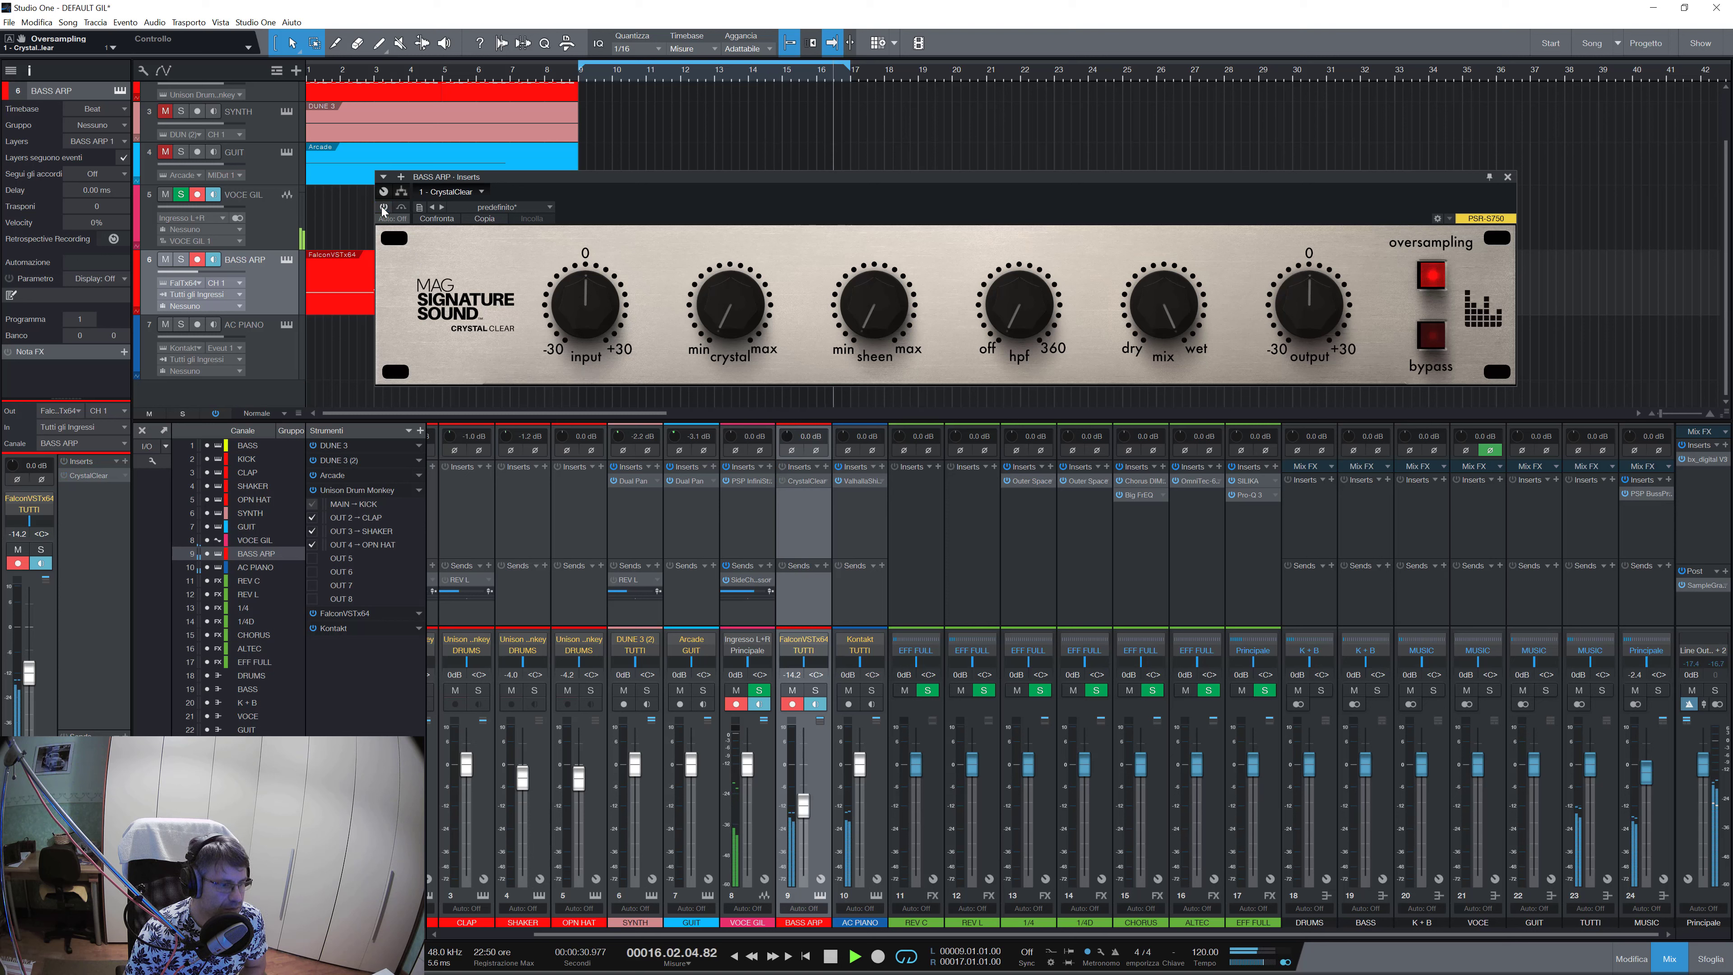
pyautogui.click(383, 207)
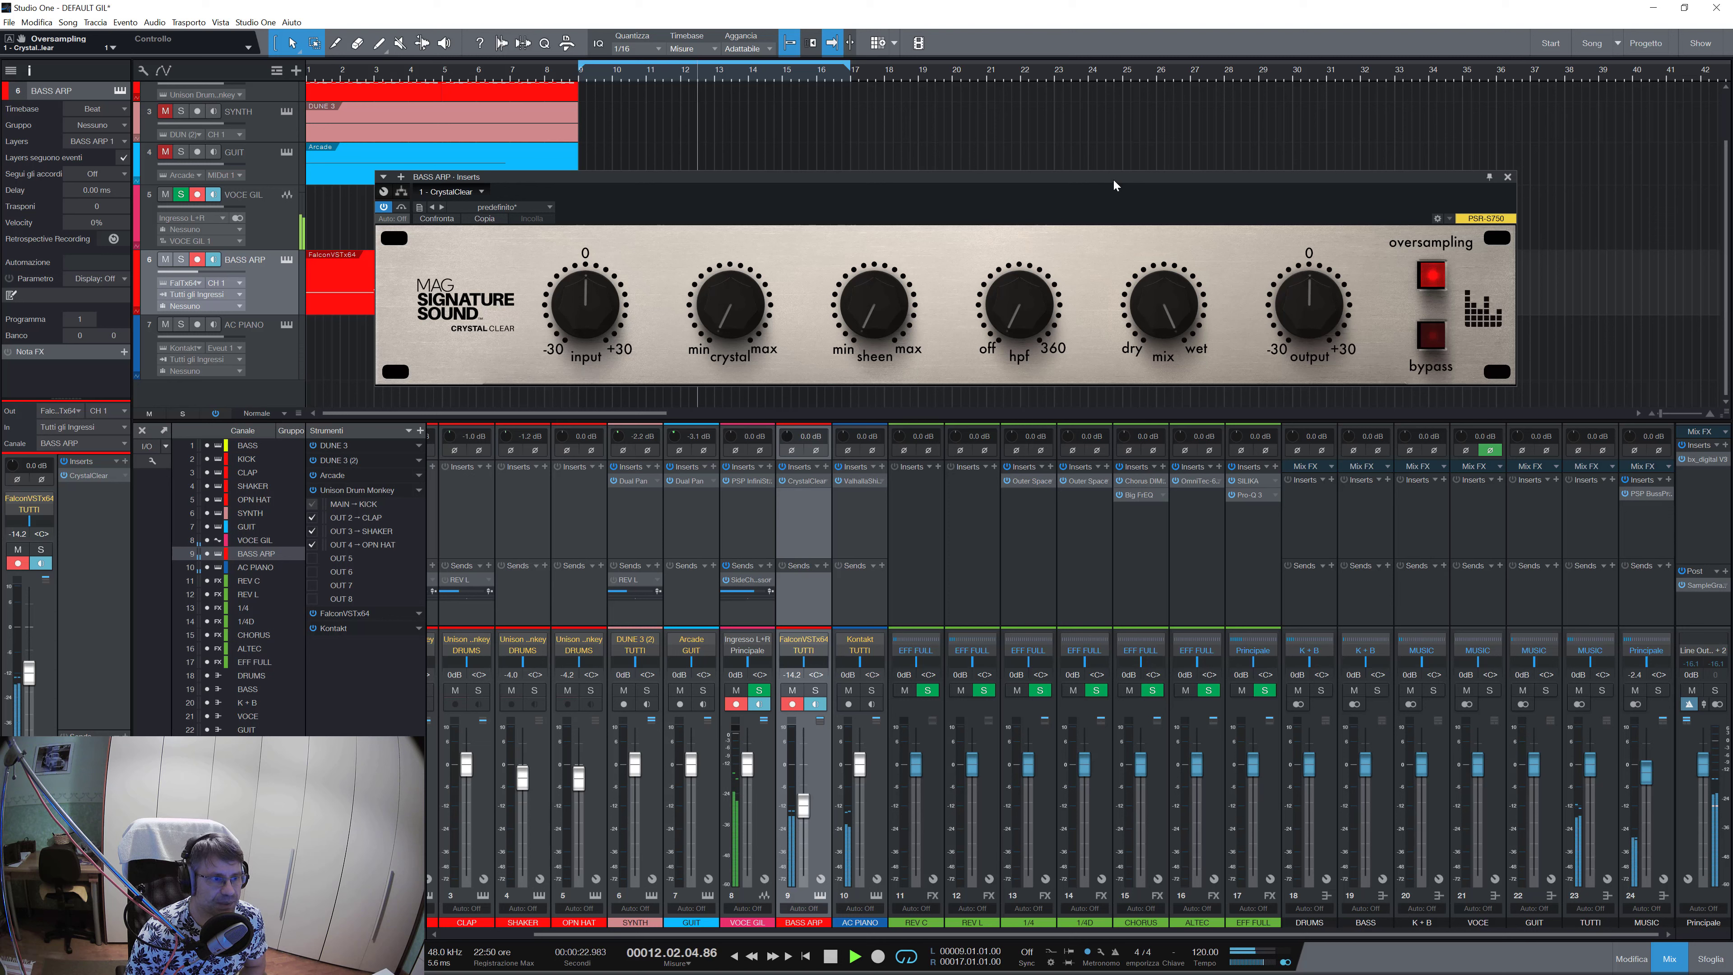
# Solo the BASS ARP channel, try the input gain at 30 dB and lower it to 11.2 dB.
pyautogui.click(816, 690)
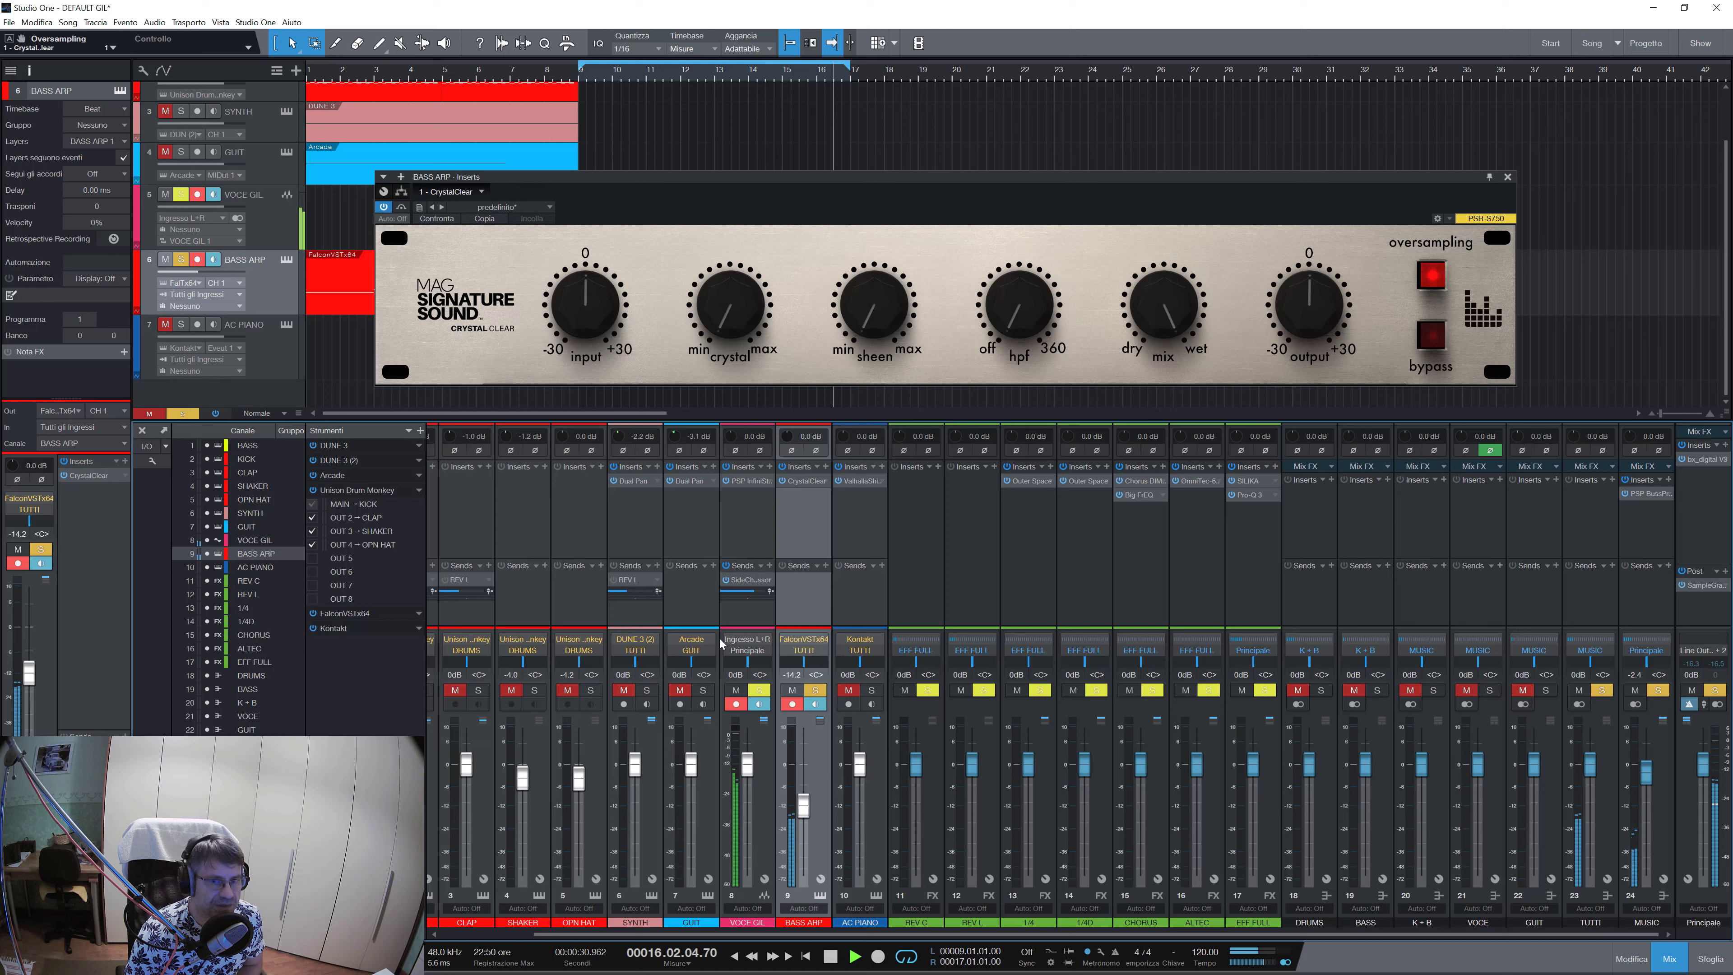
pyautogui.moveTo(596, 324)
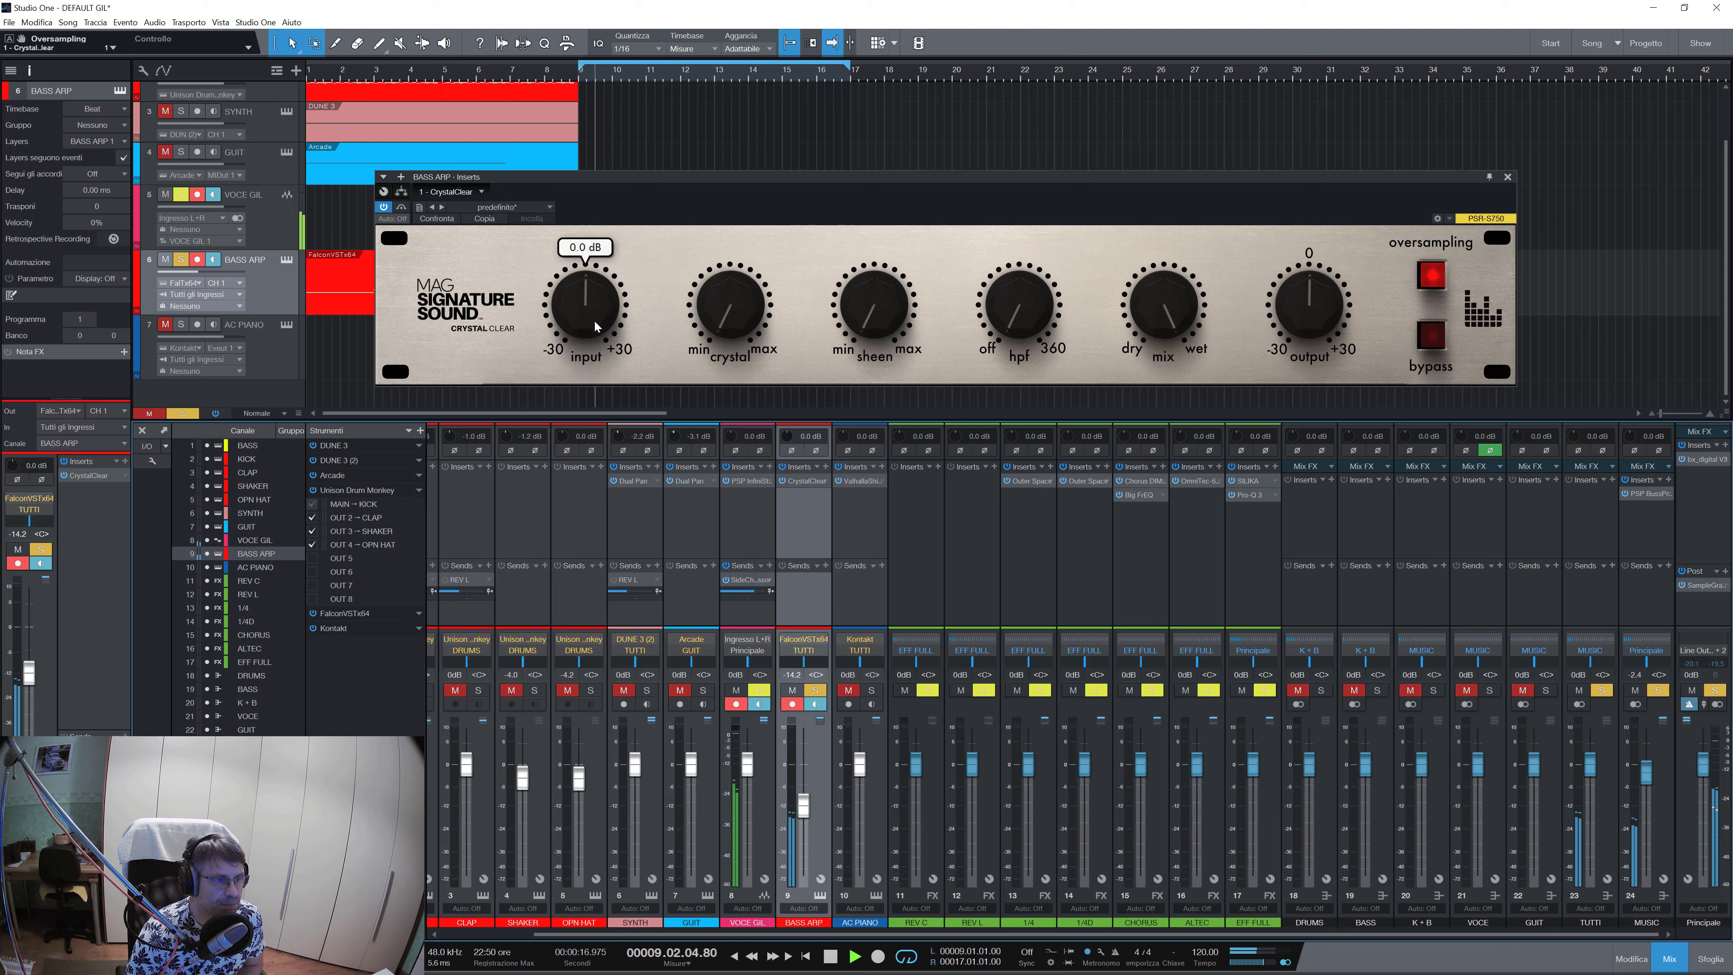
pyautogui.moveTo(596, 324); pyautogui.dragTo(621, 121)
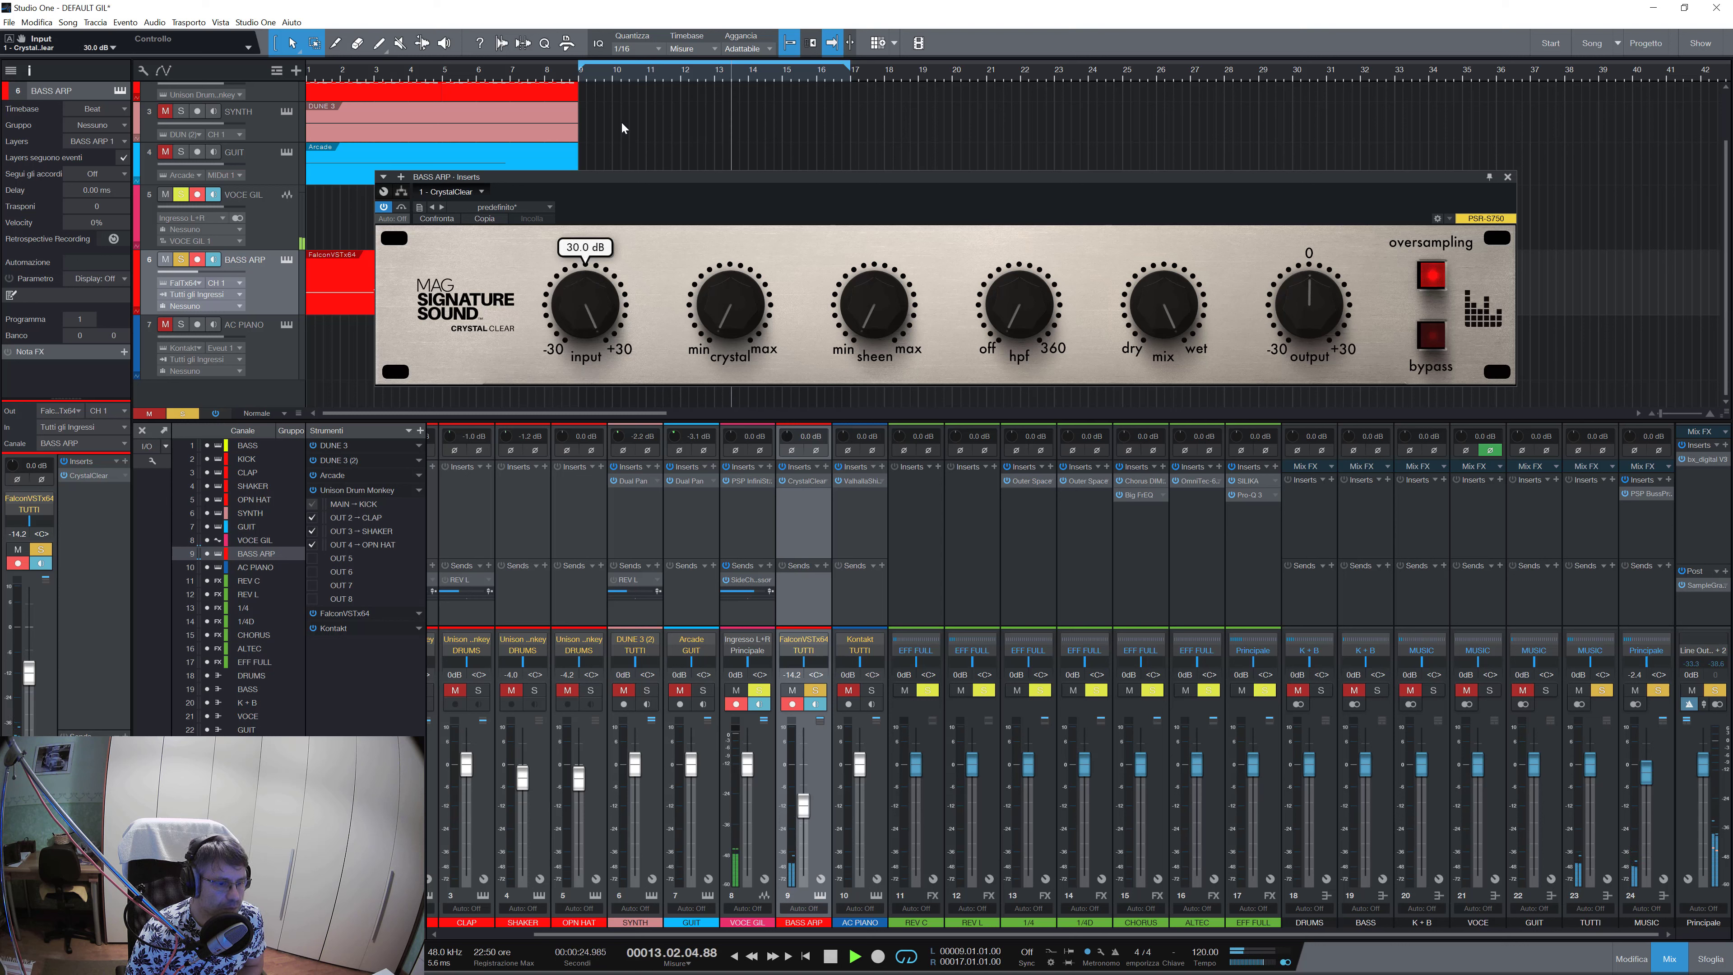
pyautogui.moveTo(592, 285); pyautogui.dragTo(589, 354)
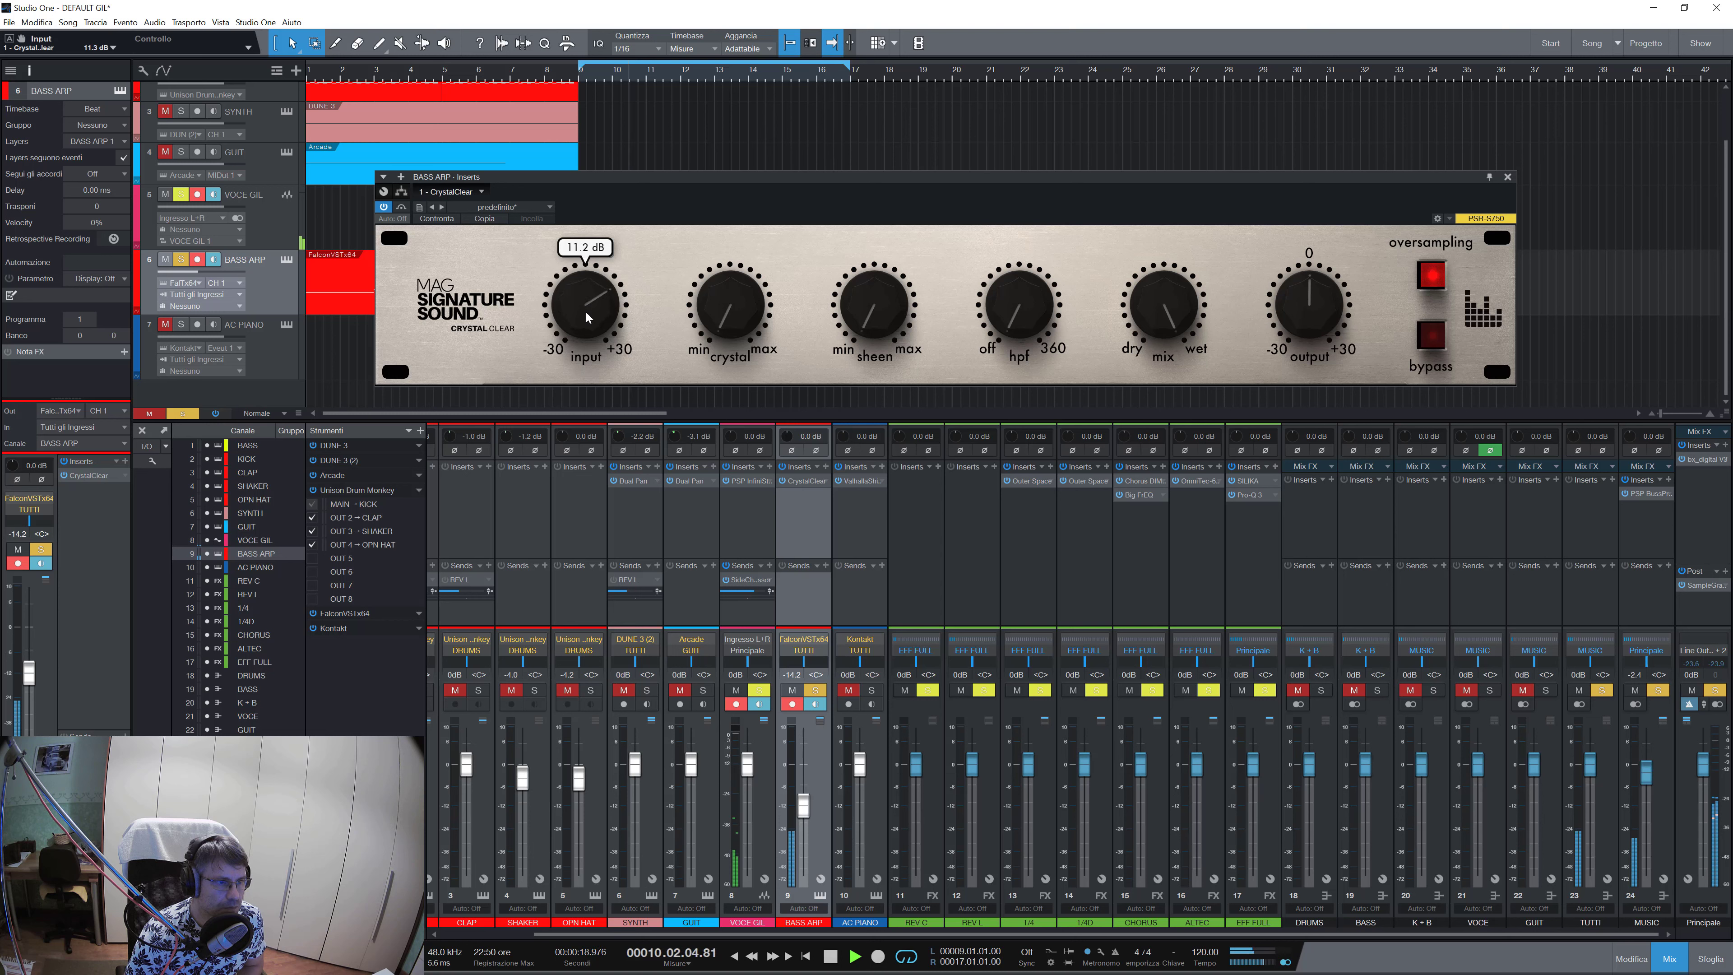
# Compare the sound with the plugin bypassed and active, and lower the input gain to 5.4 dB.
pyautogui.click(402, 208)
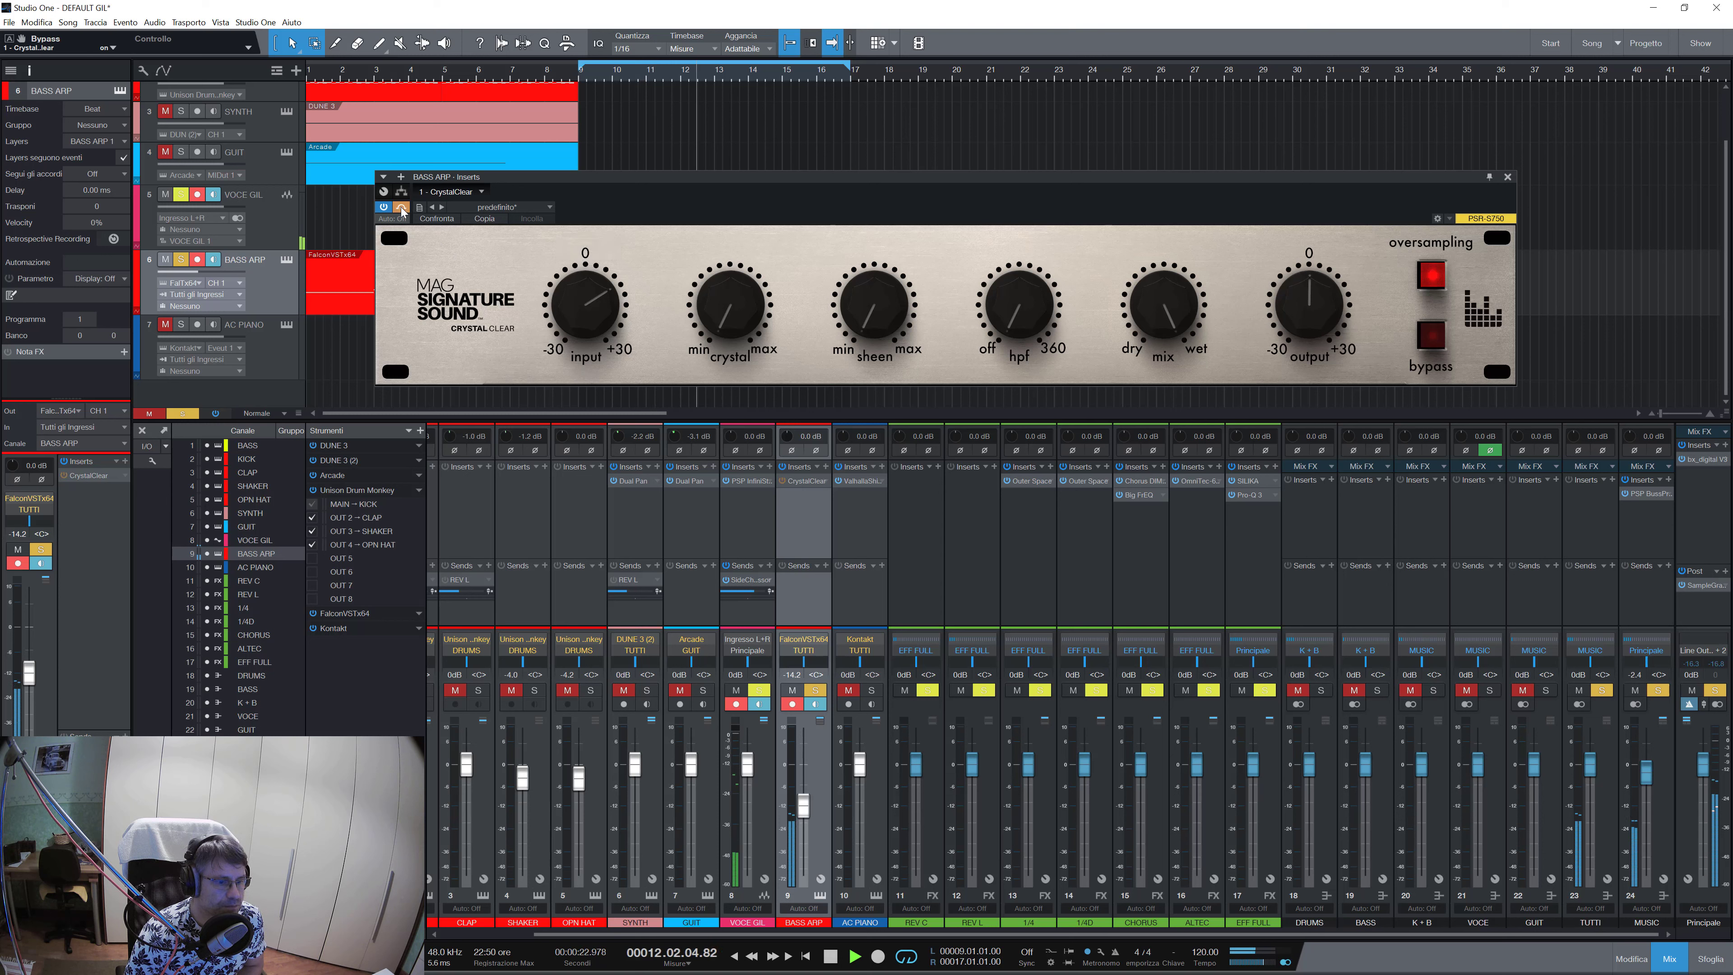
pyautogui.click(401, 208)
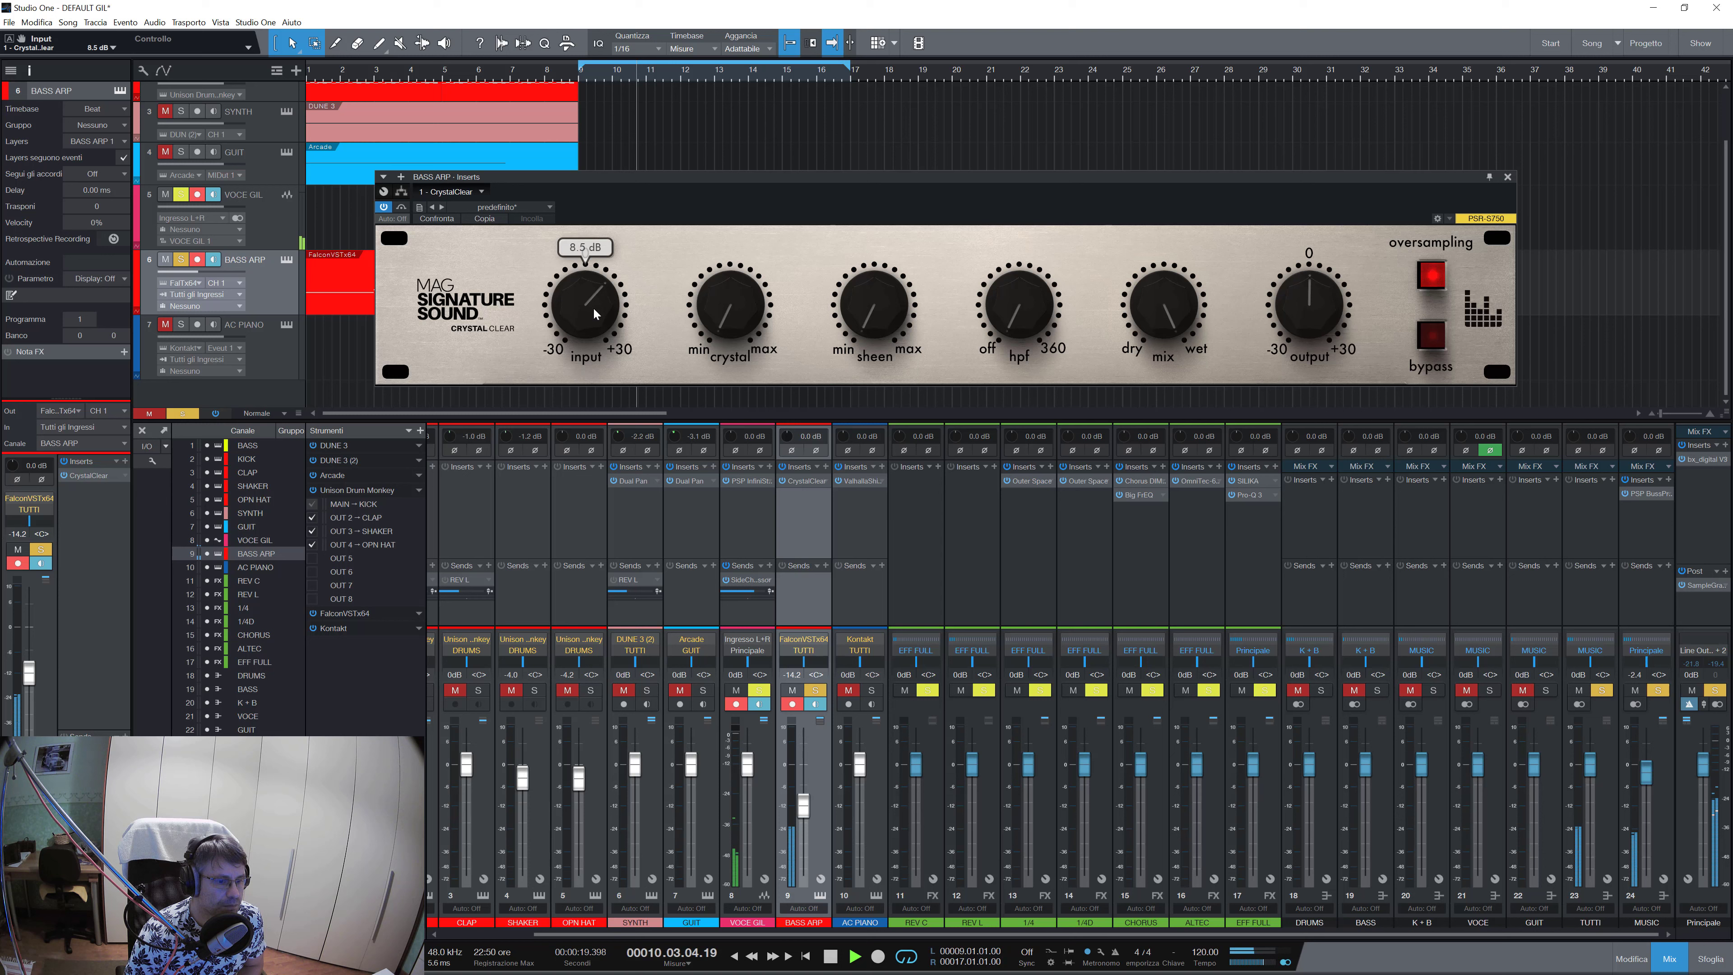
pyautogui.scroll(-4, 593, 307)
pyautogui.scroll(-2, 593, 303)
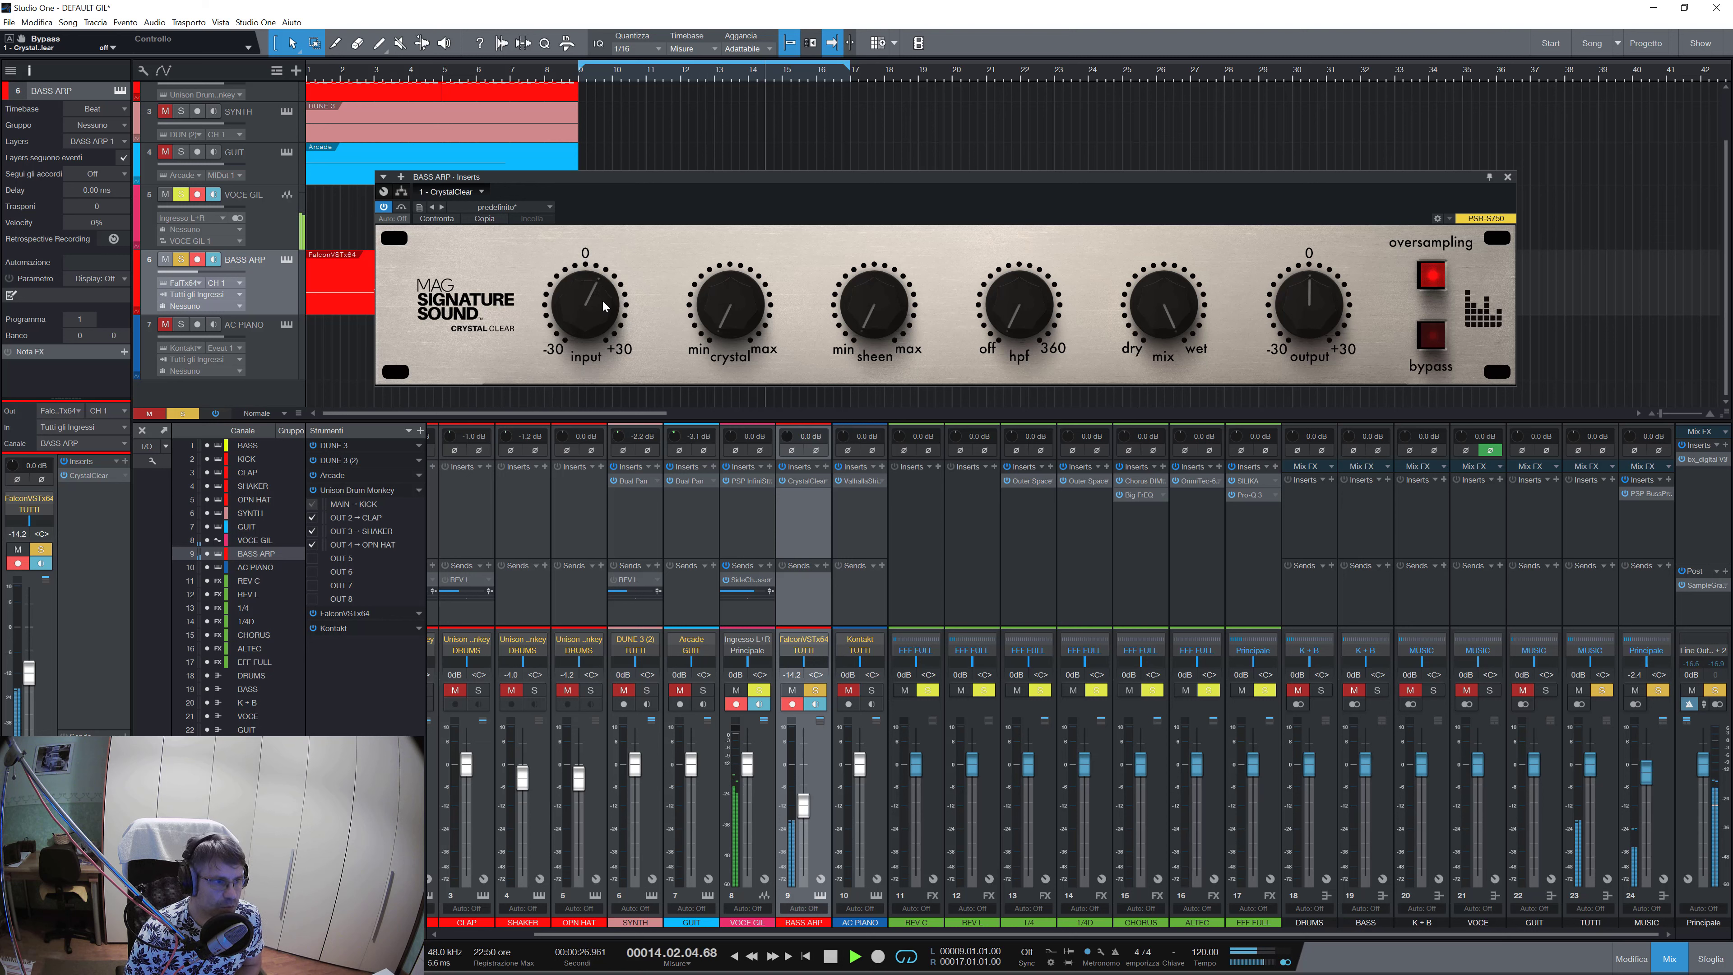
pyautogui.moveTo(584, 296)
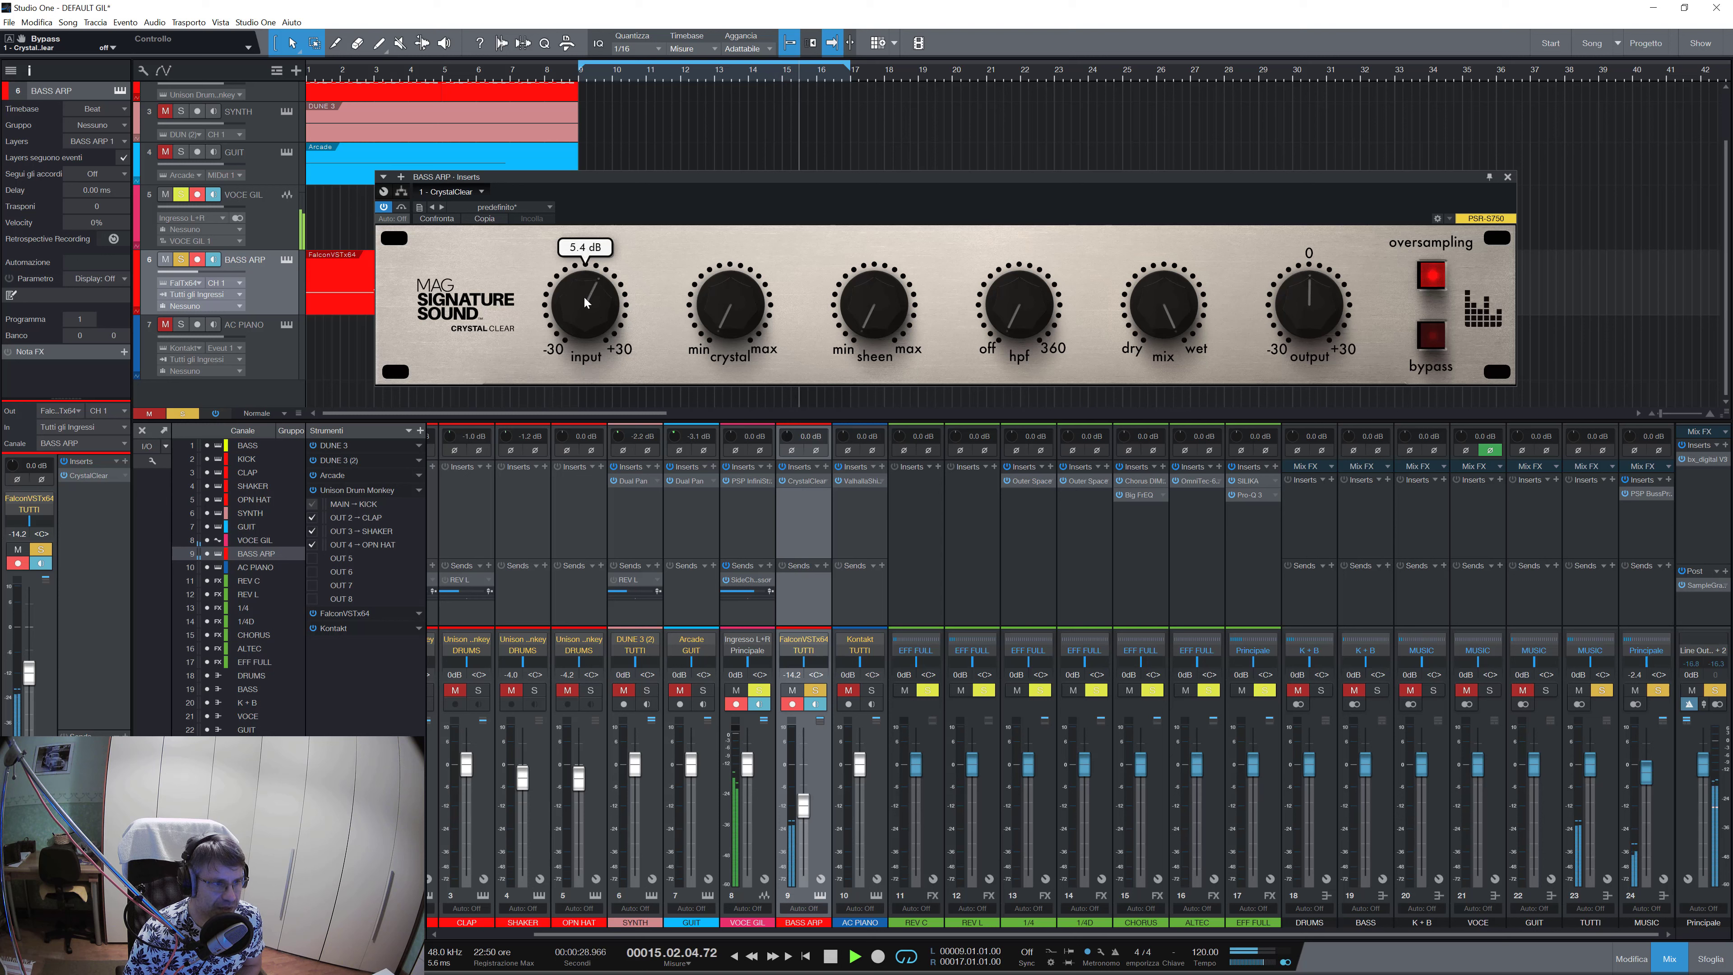
# Sweep Crystal between 0 % and 100 %, settle on 40 %, and compare the sound with the plugin bypassed and active.
pyautogui.moveTo(741, 298)
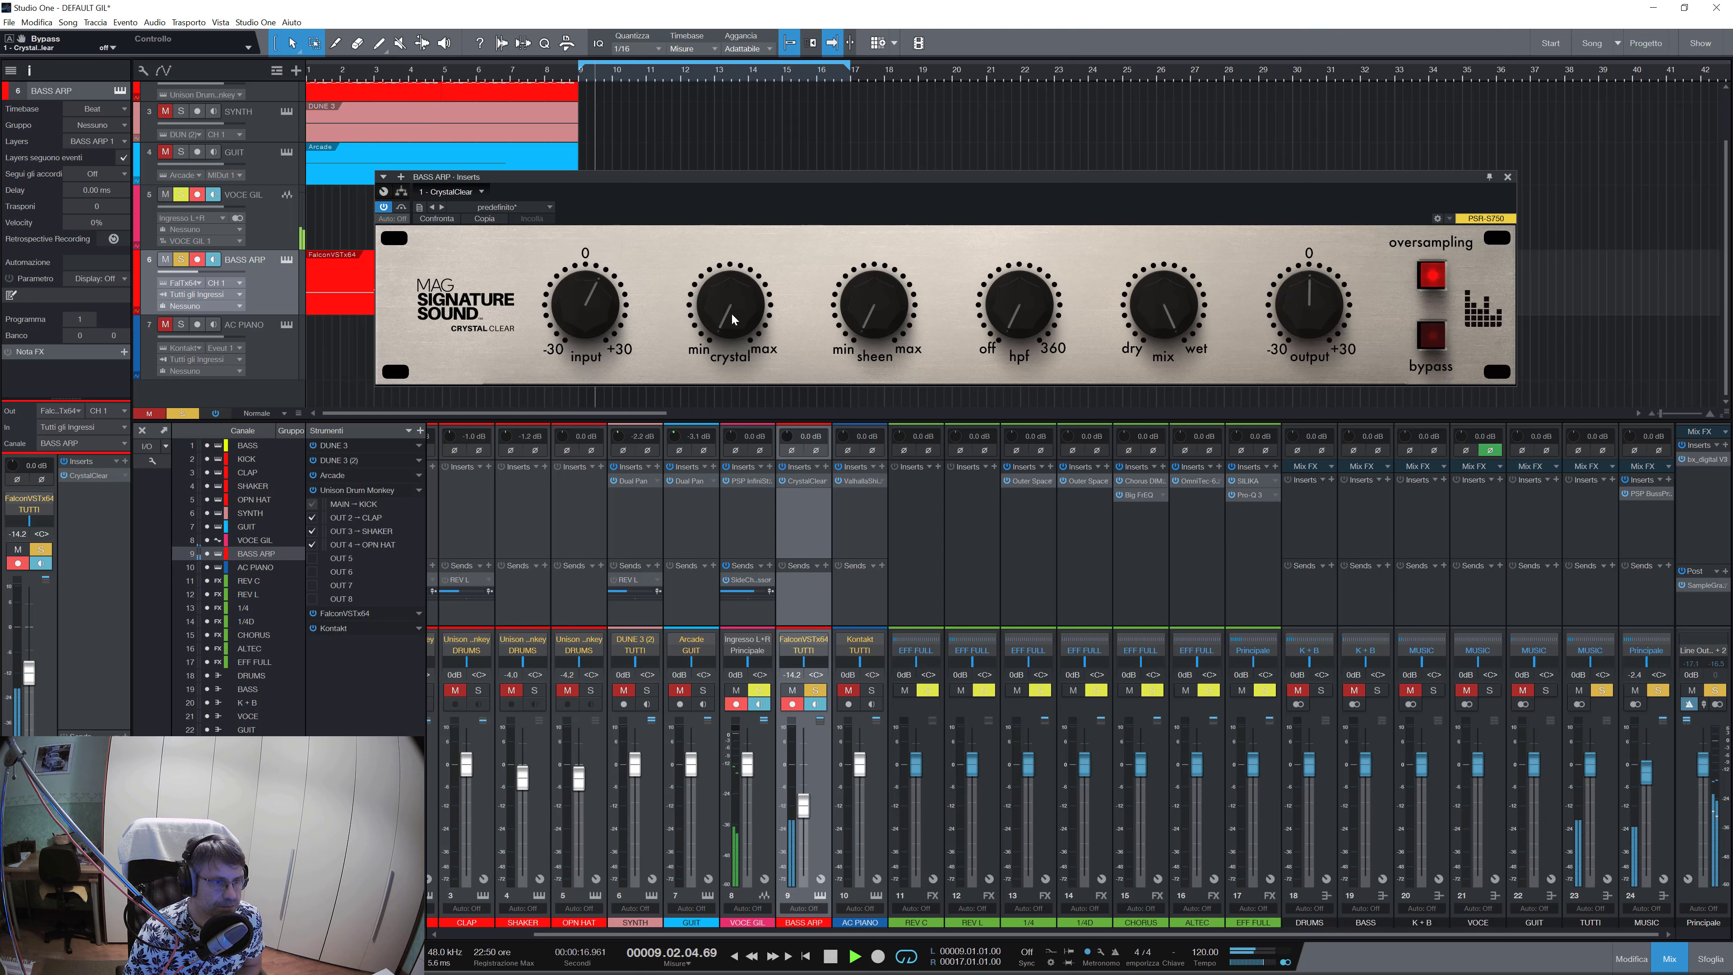
pyautogui.moveTo(732, 319); pyautogui.dragTo(796, 32)
pyautogui.moveTo(767, 255); pyautogui.dragTo(767, 386)
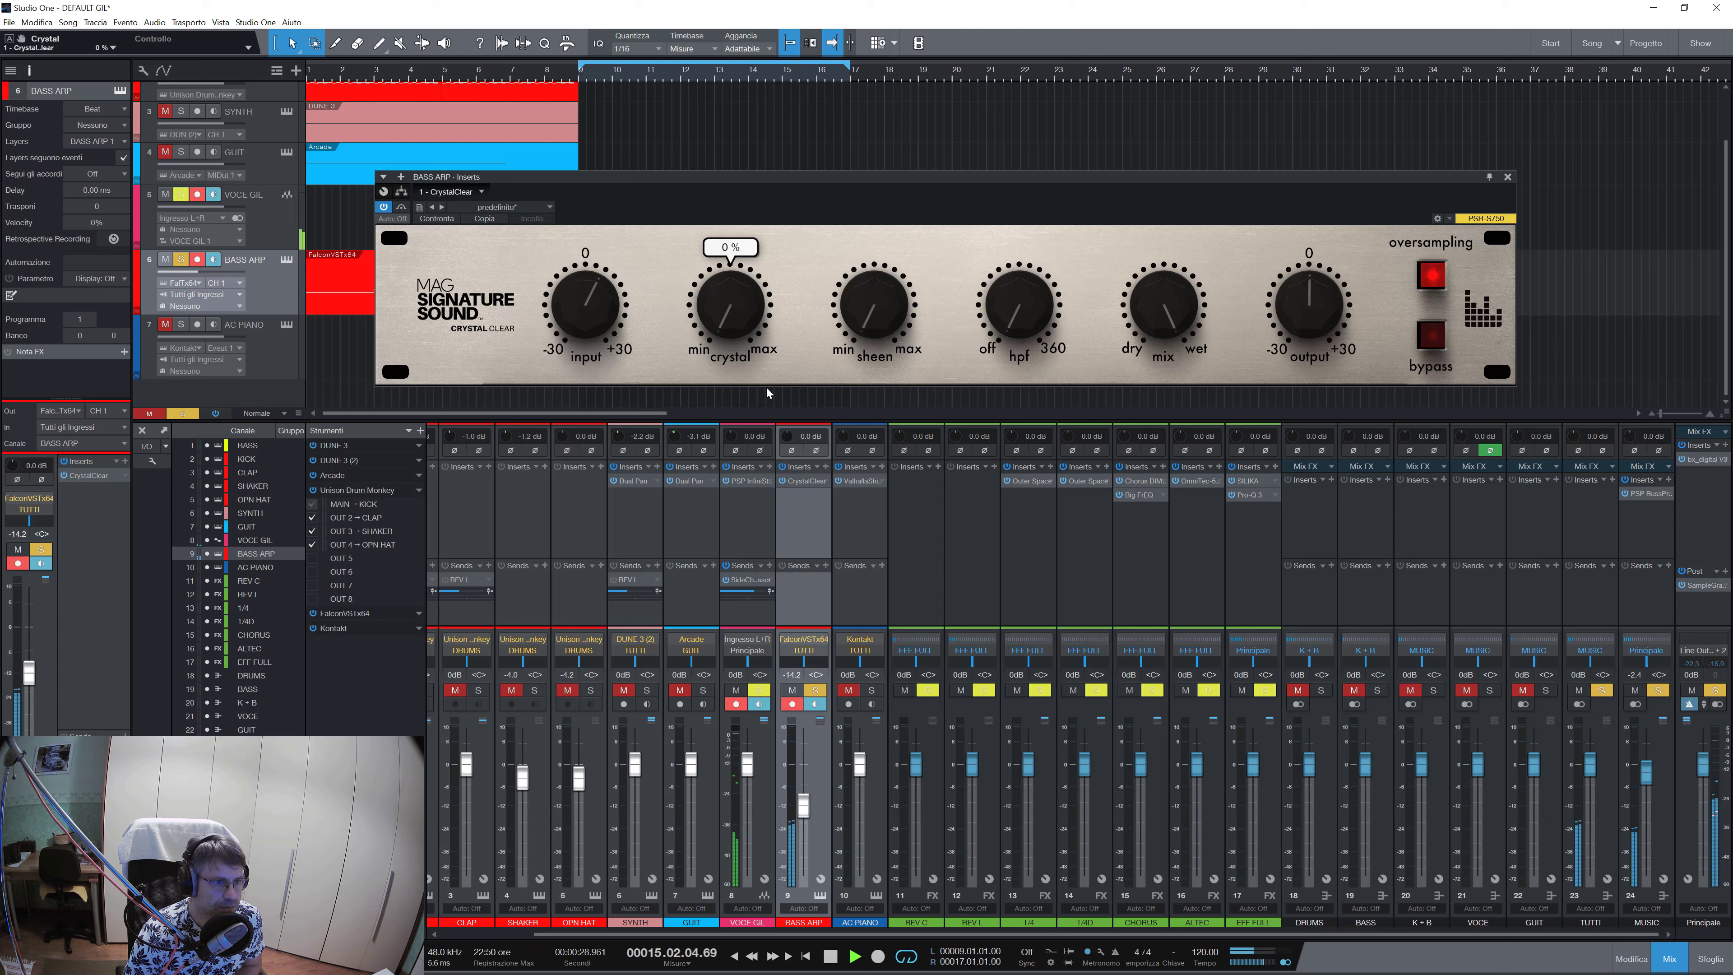
pyautogui.moveTo(766, 387); pyautogui.dragTo(801, 74)
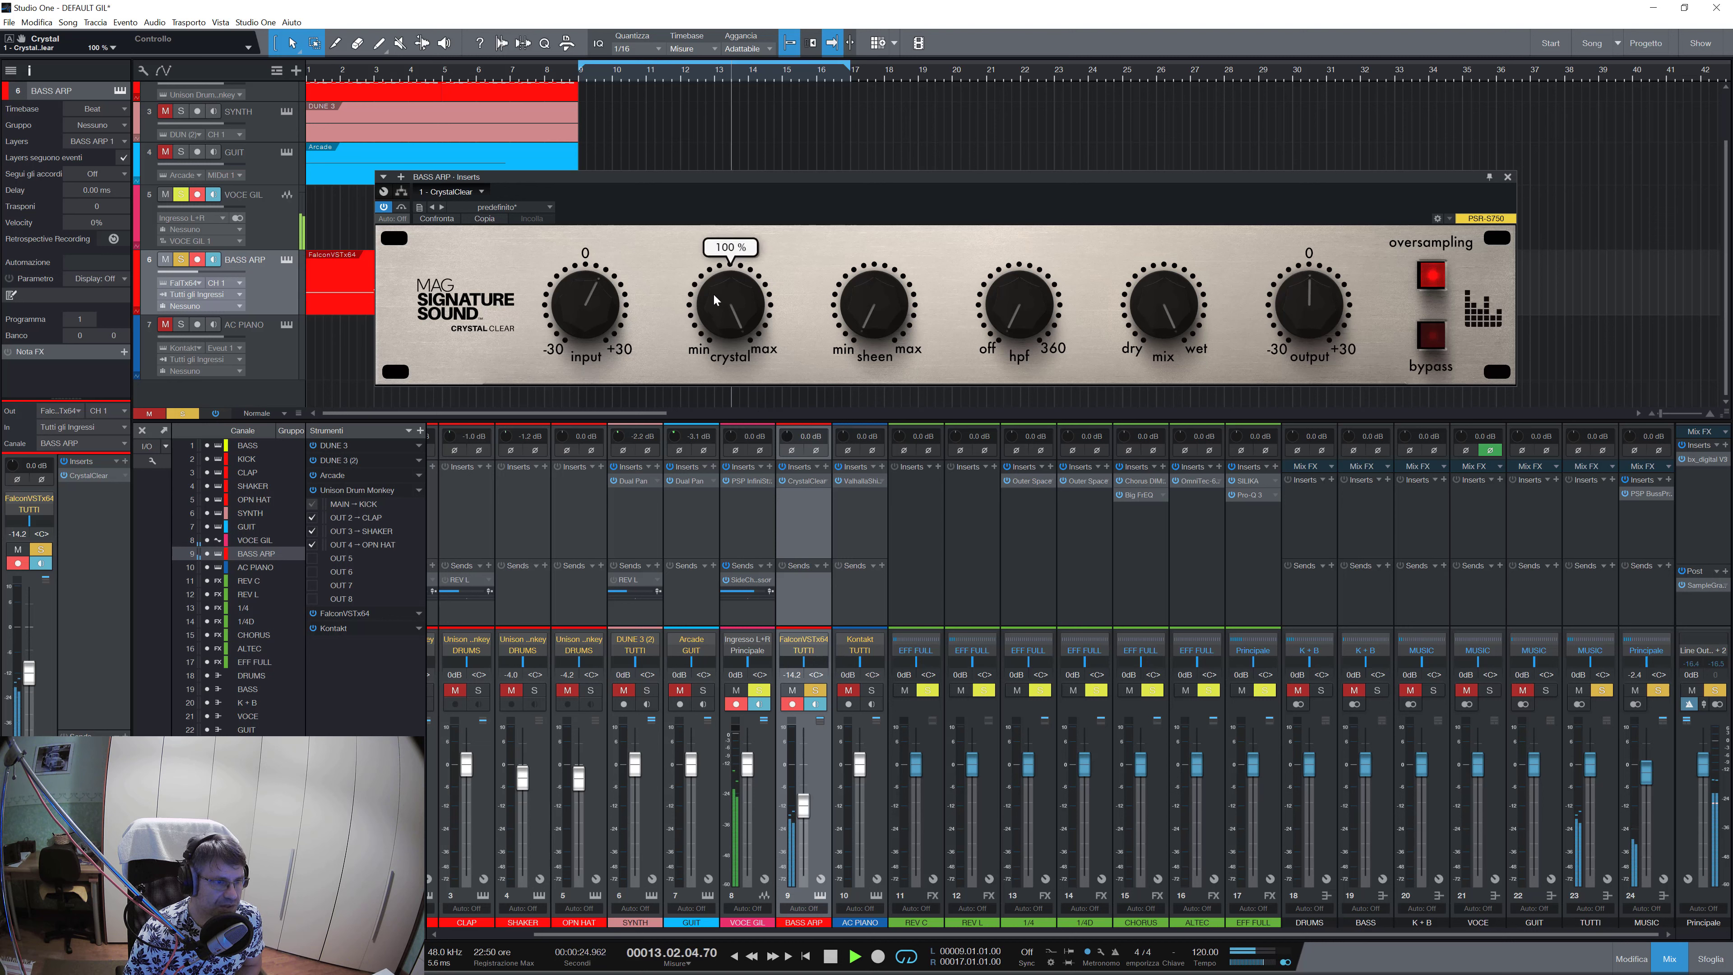
pyautogui.moveTo(731, 286); pyautogui.dragTo(733, 489)
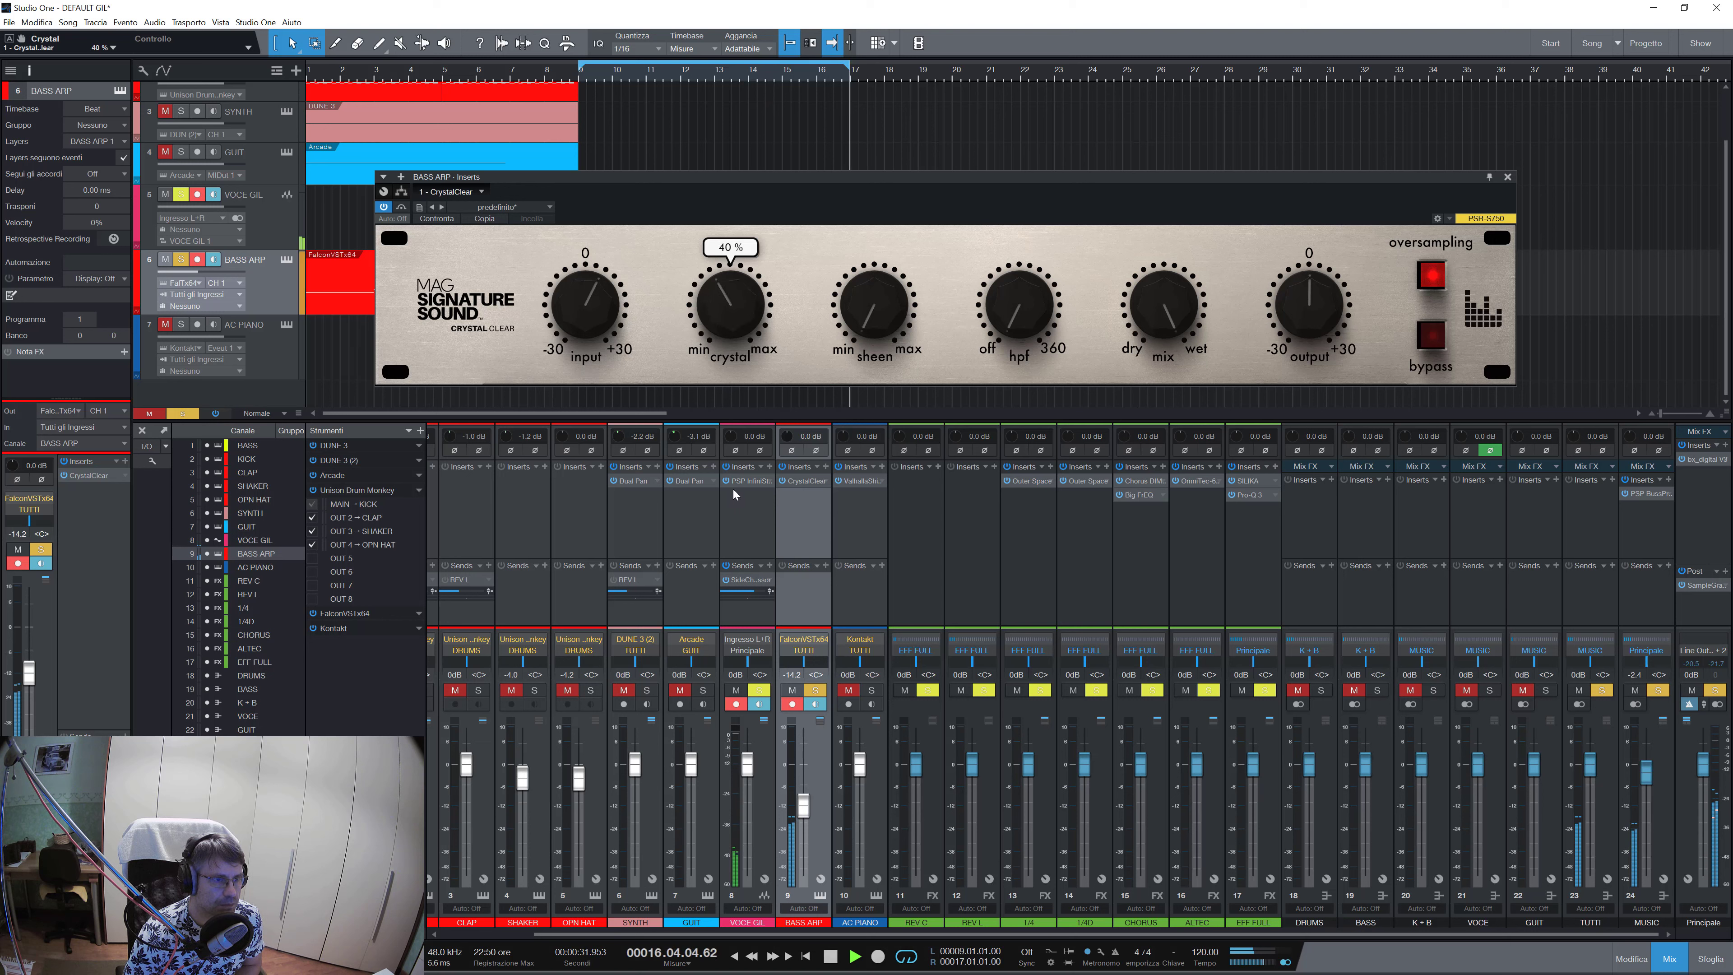
pyautogui.click(401, 207)
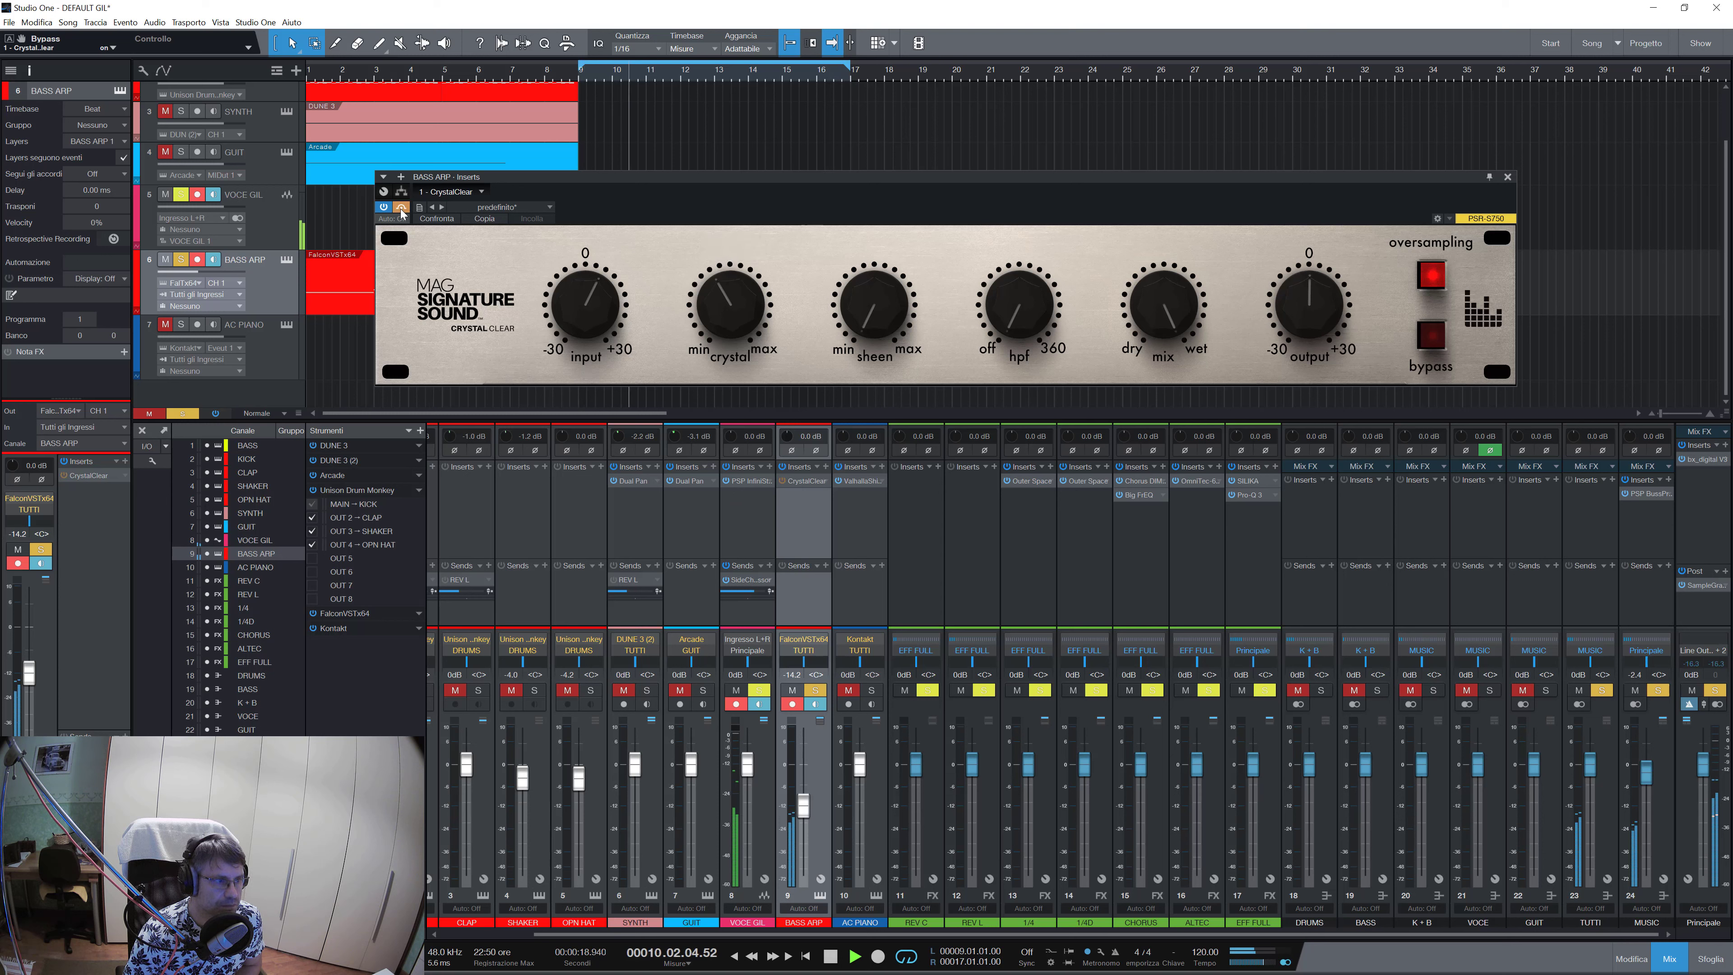
pyautogui.click(400, 208)
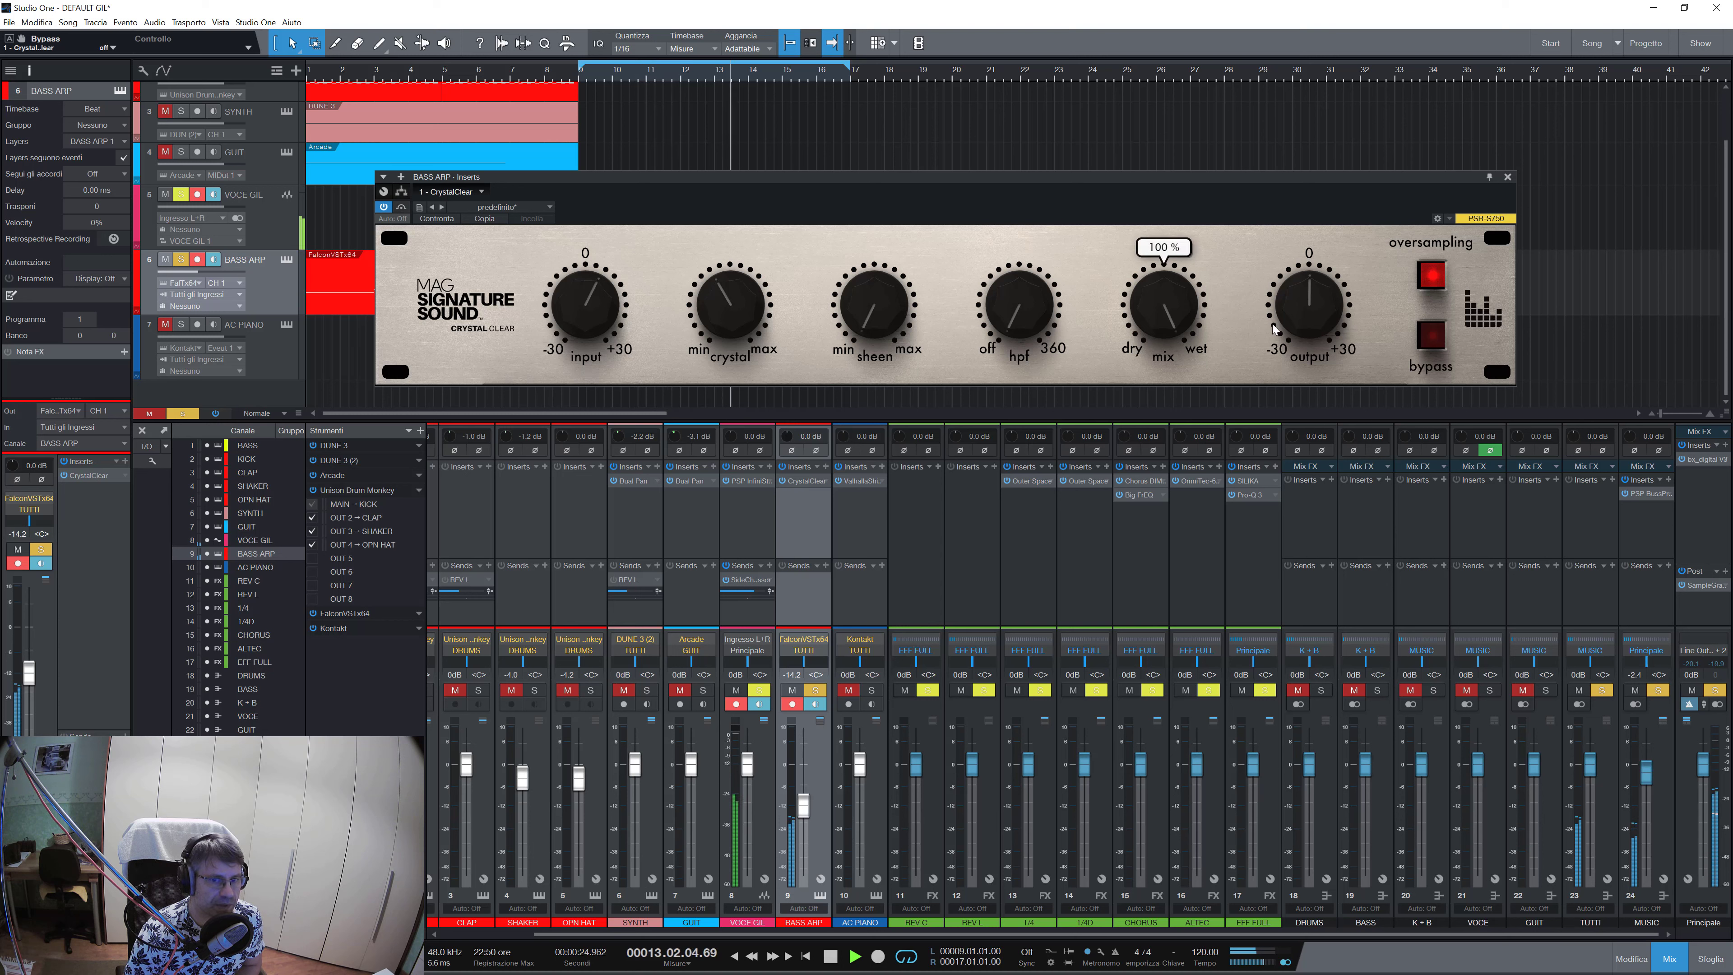
# Try Sheen at 100 % and 0 %, settle on 40 %, and set the high-pass filter to 80 Hz.
pyautogui.moveTo(868, 315)
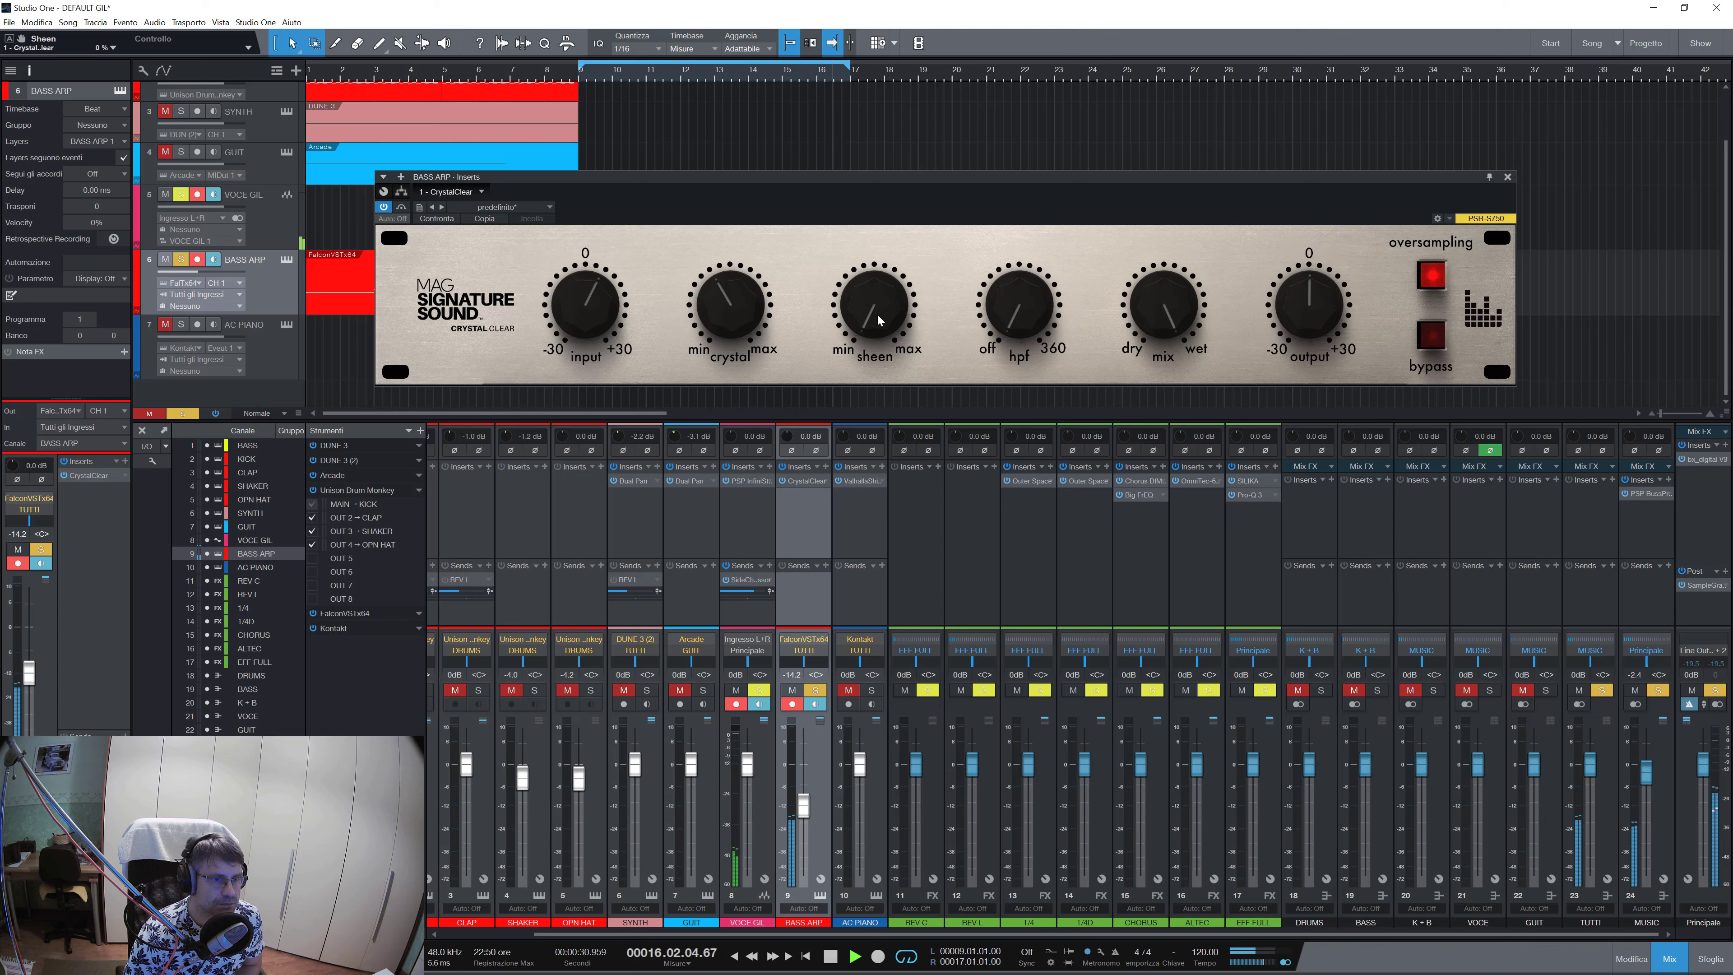
pyautogui.moveTo(879, 321); pyautogui.dragTo(878, 273)
pyautogui.moveTo(898, 138); pyautogui.dragTo(921, 6)
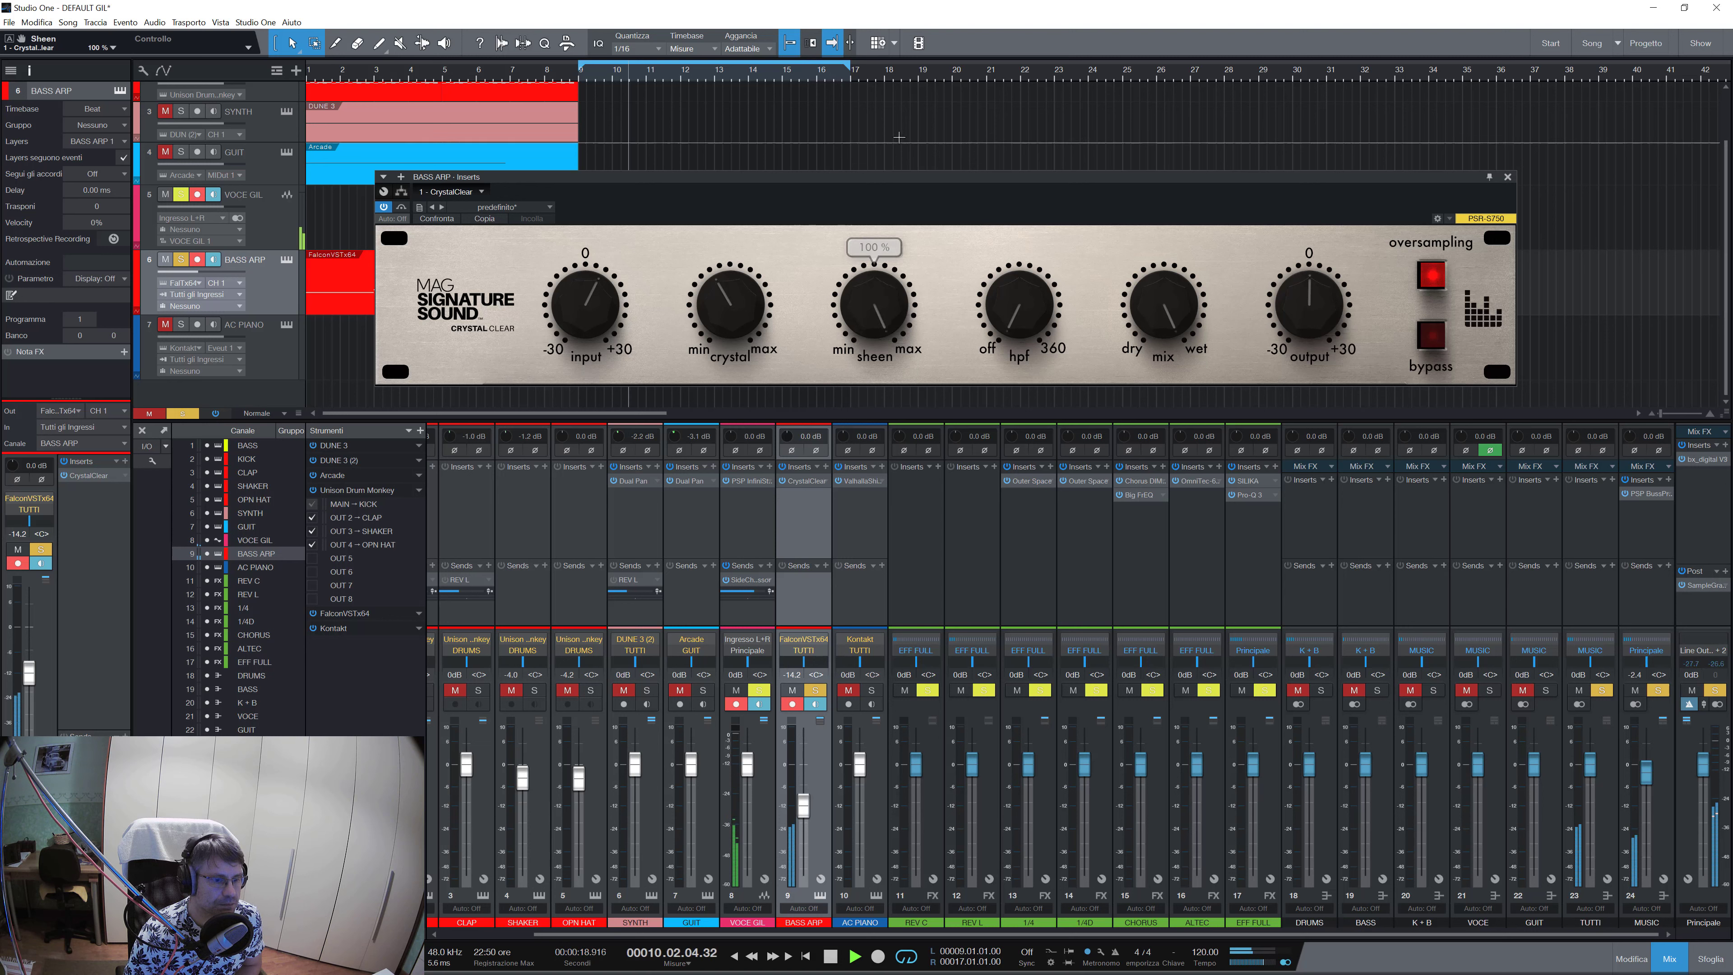
pyautogui.moveTo(885, 289); pyautogui.dragTo(912, 587)
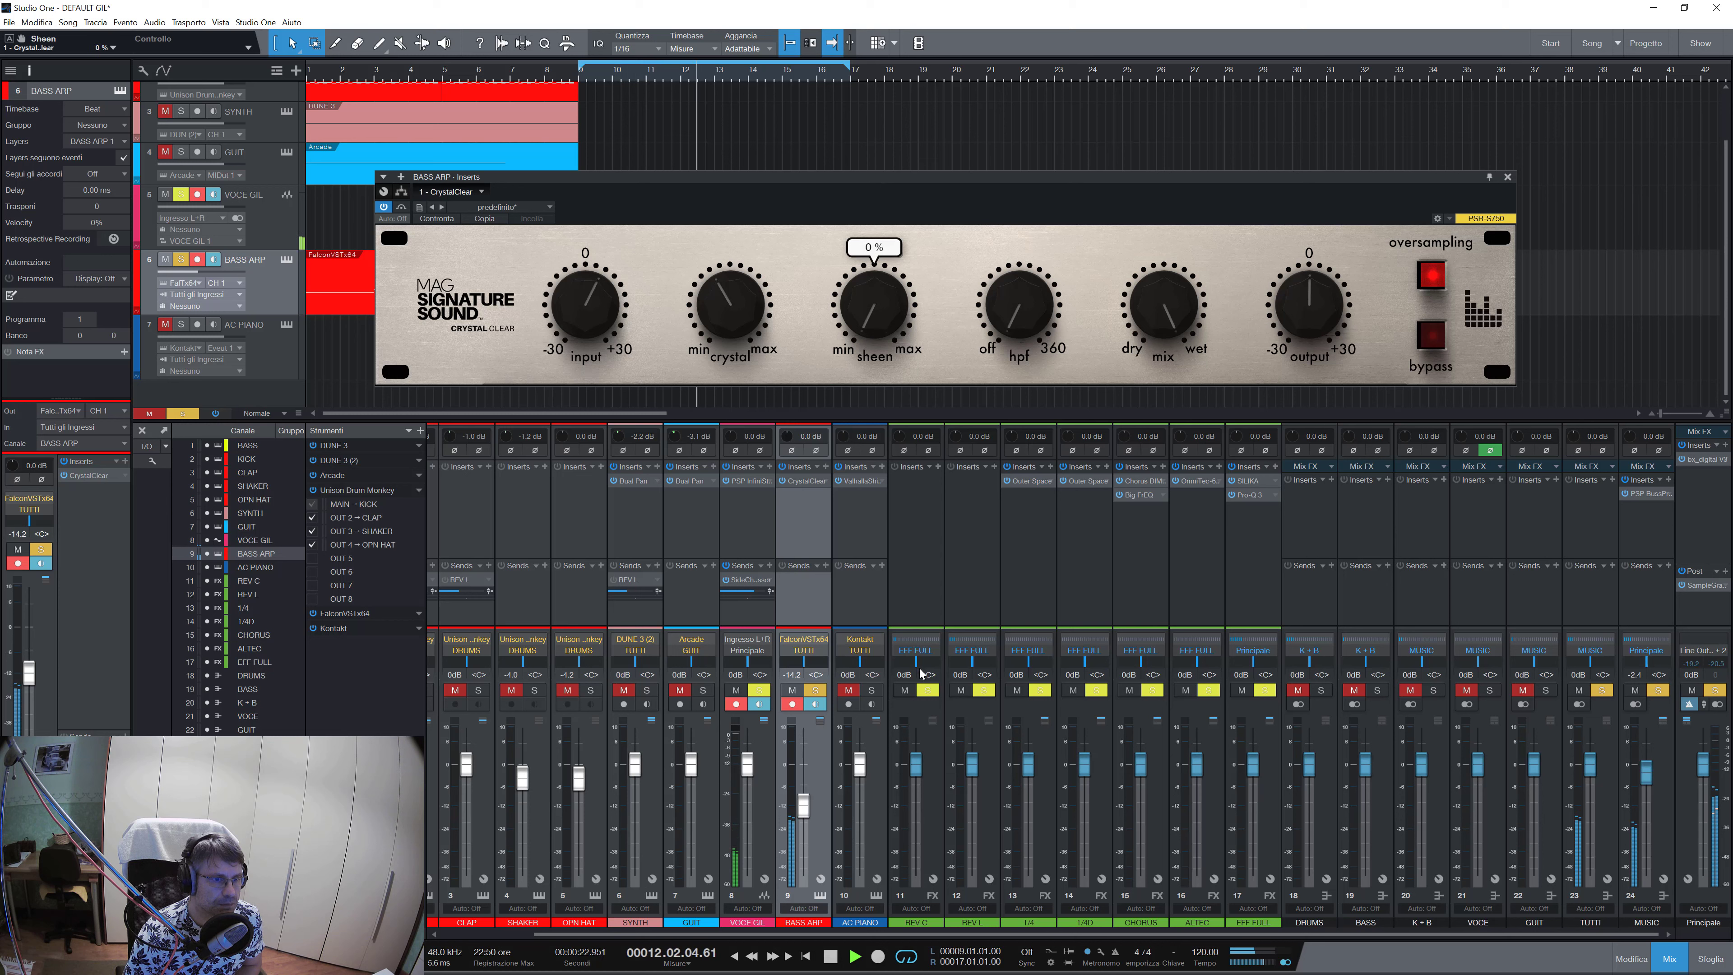
pyautogui.moveTo(921, 673); pyautogui.dragTo(903, 443)
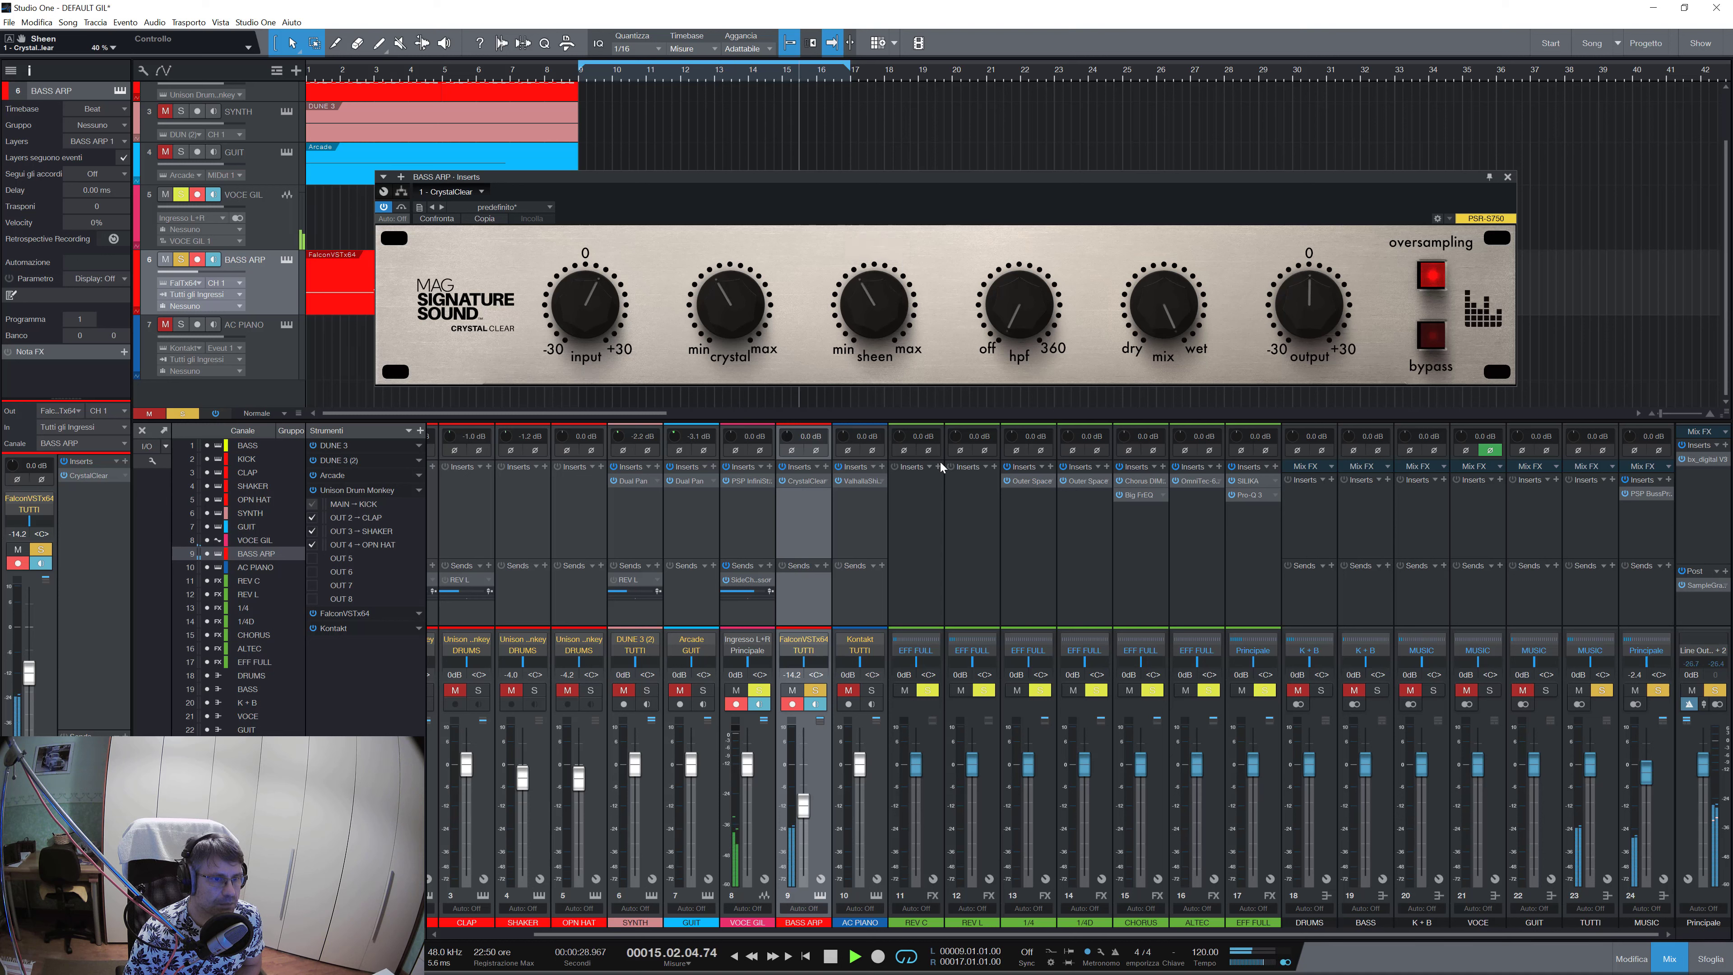
pyautogui.moveTo(1037, 273)
pyautogui.moveTo(1037, 273); pyautogui.dragTo(982, 281)
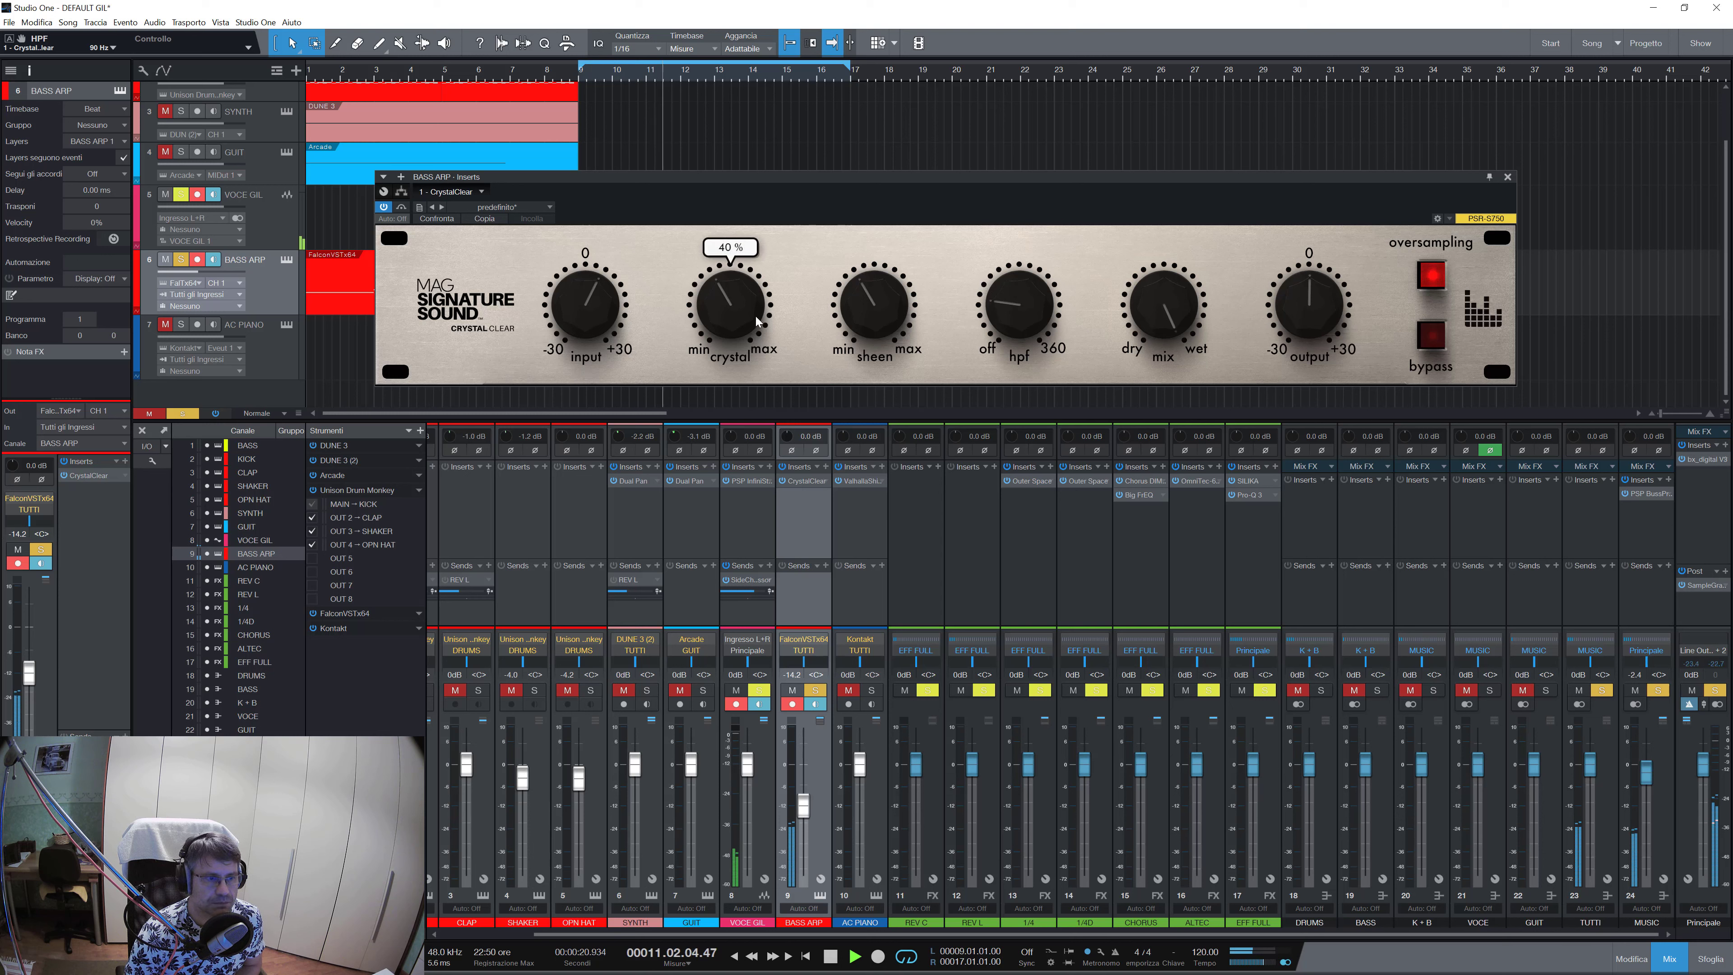
# Raise Sheen to 100 % and Crystal to 50 %.
pyautogui.moveTo(745, 317)
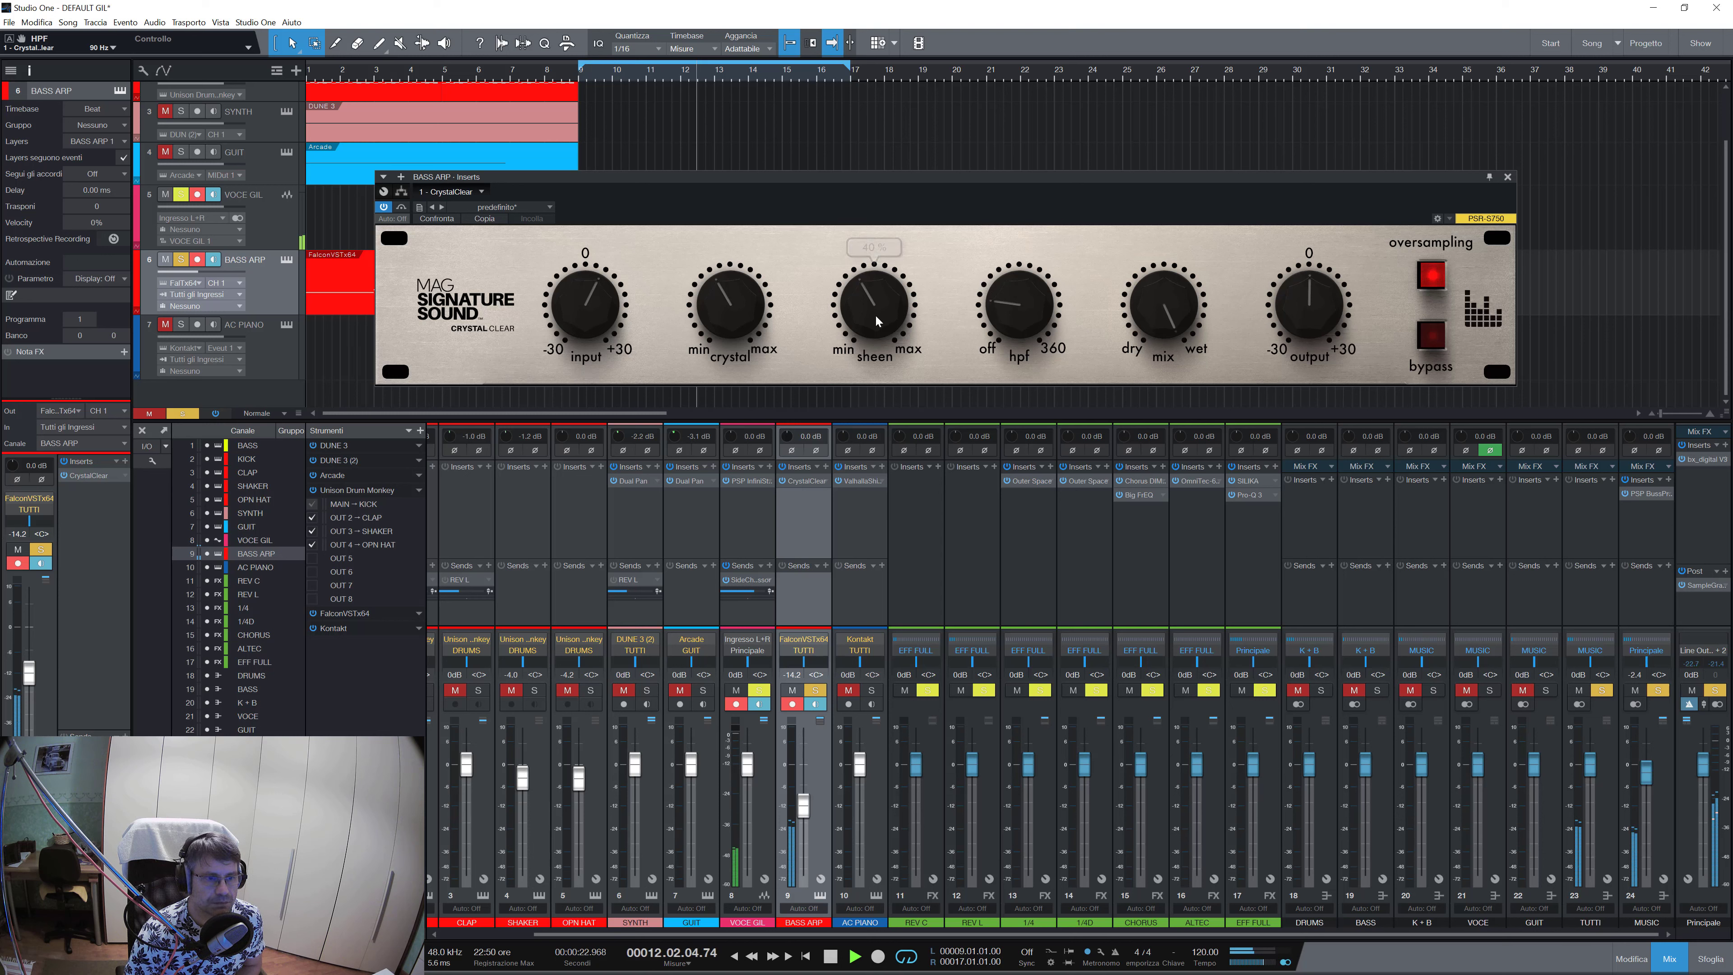
pyautogui.moveTo(880, 263); pyautogui.dragTo(897, 61)
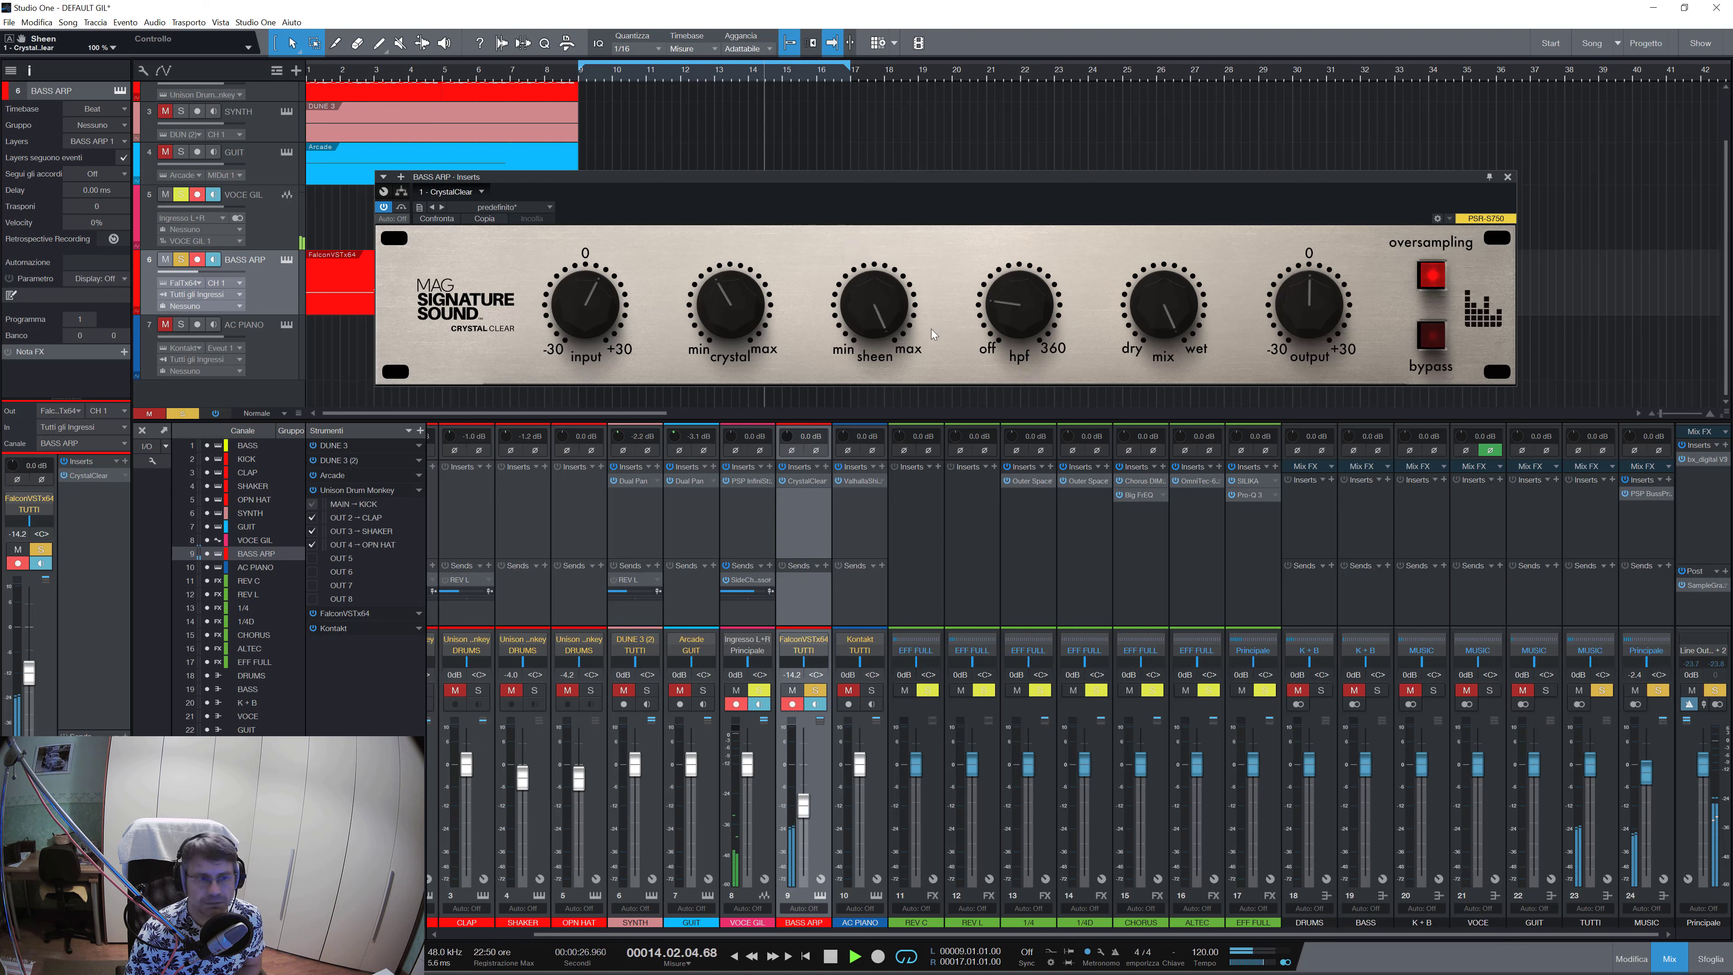
pyautogui.moveTo(747, 321)
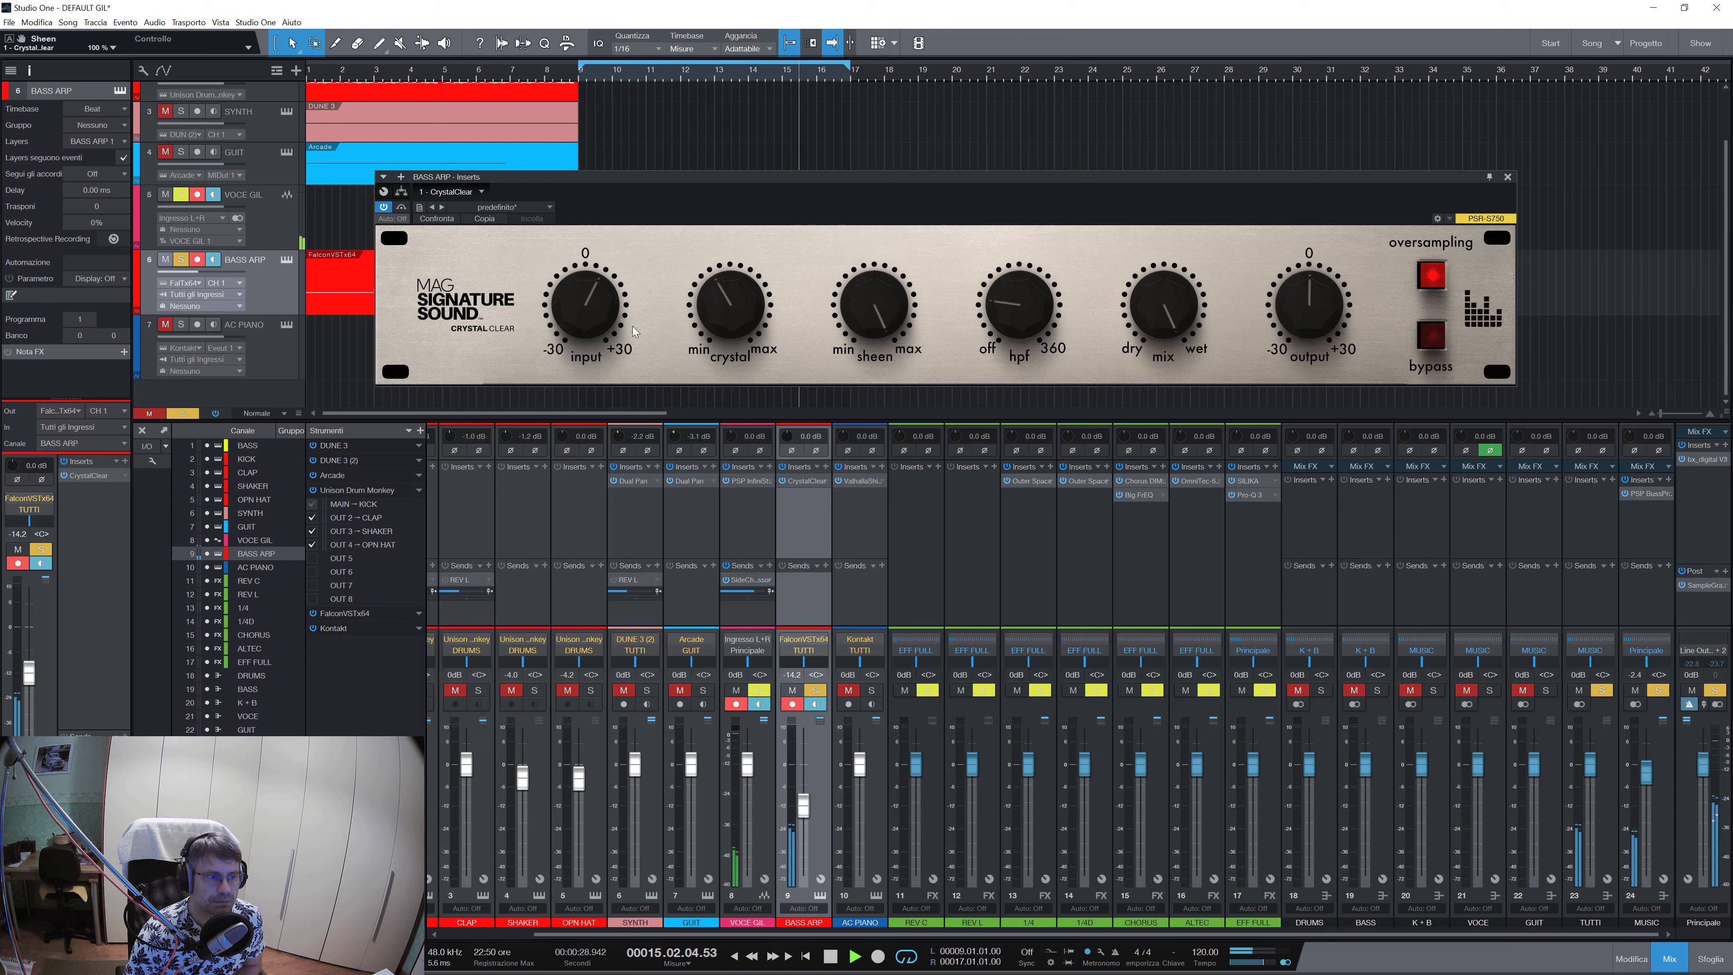
pyautogui.moveTo(595, 329)
pyautogui.moveTo(743, 327); pyautogui.dragTo(737, 289)
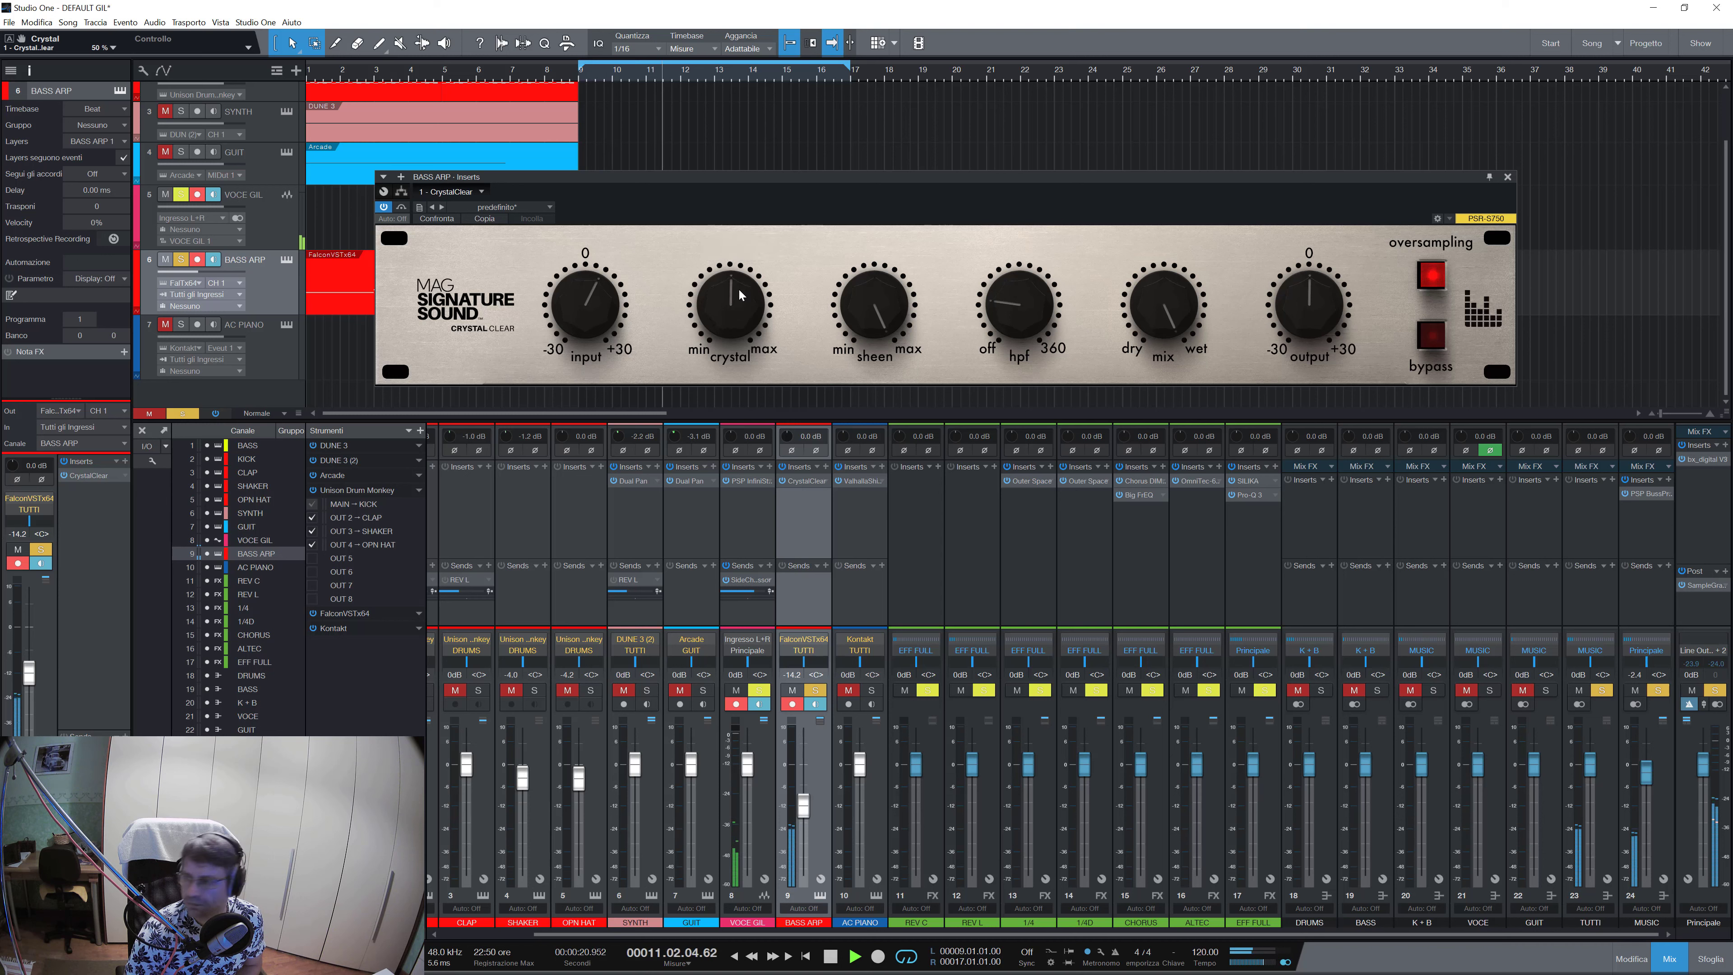
# Try the Mix amount at 0 % and 60 %, and restore it to 100 %.
pyautogui.moveTo(1149, 296)
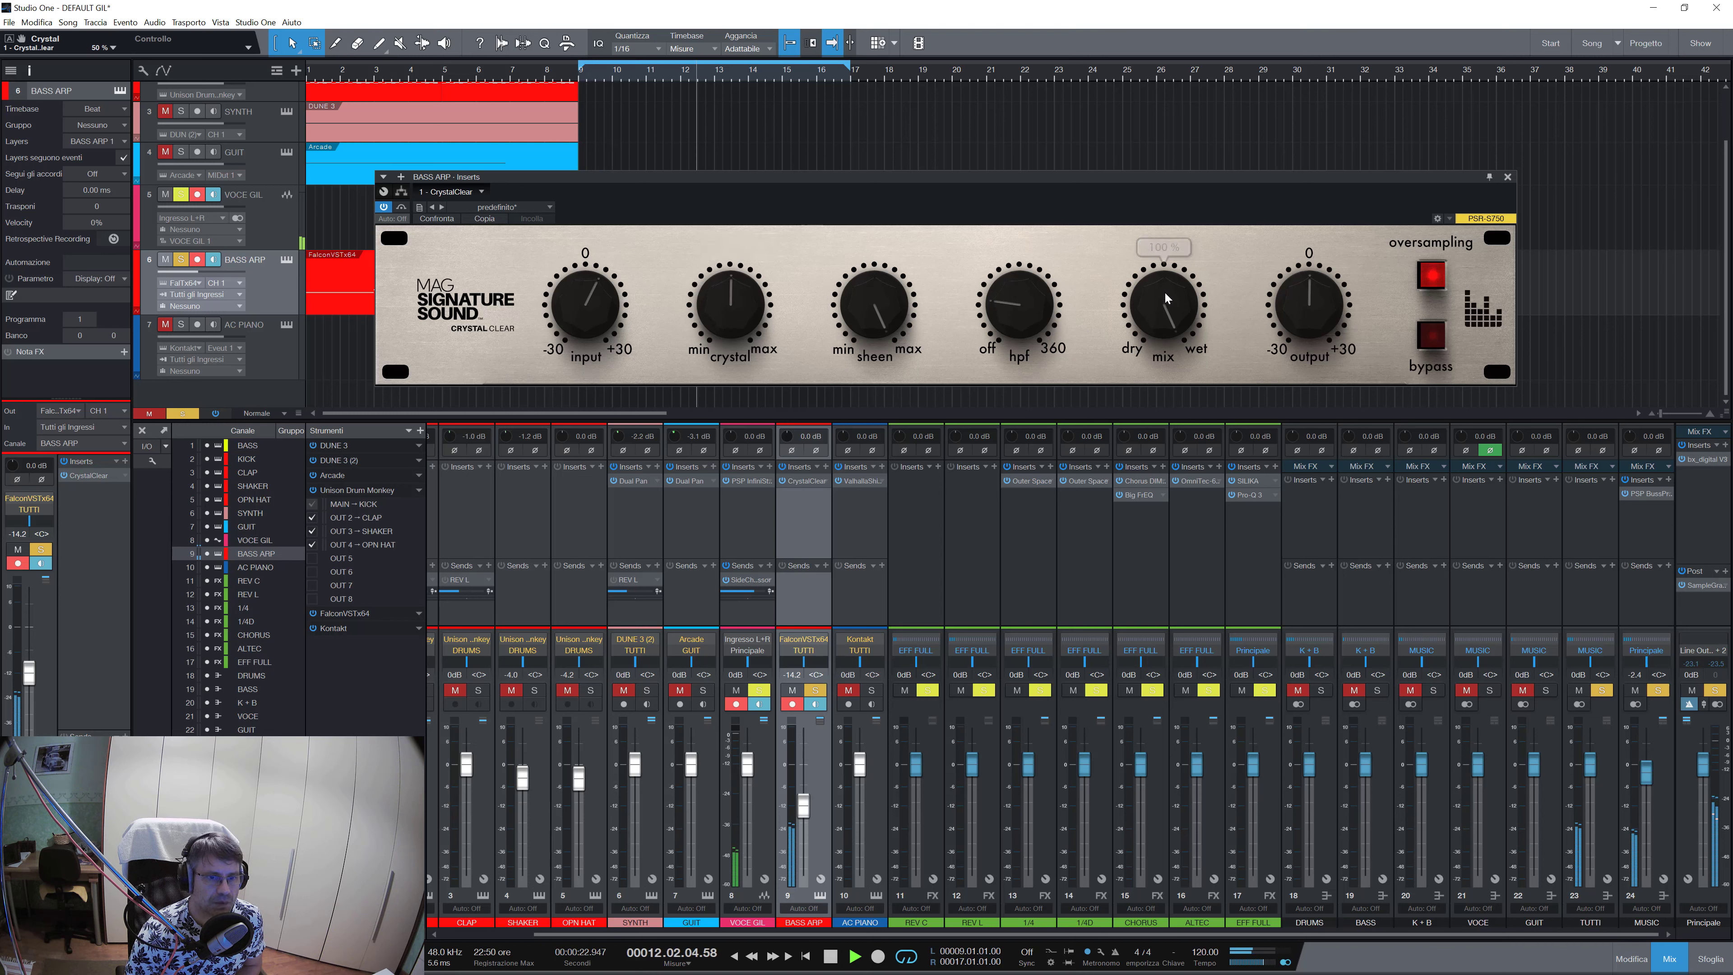
pyautogui.moveTo(1162, 286); pyautogui.dragTo(1184, 684)
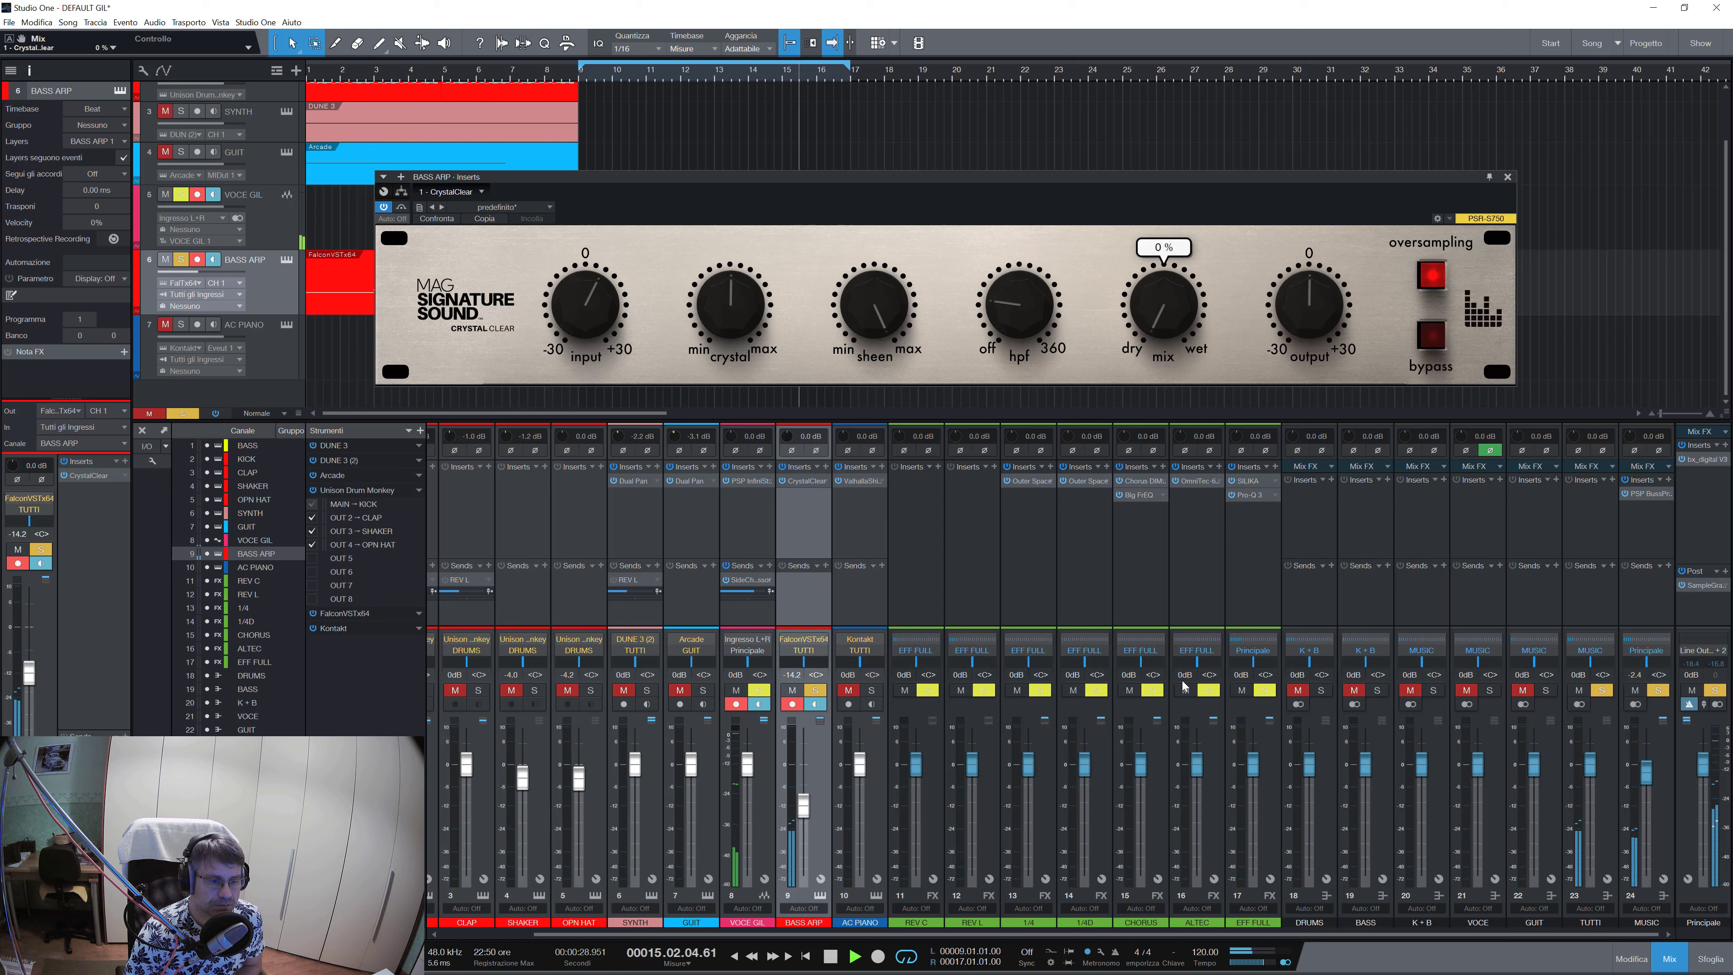
pyautogui.moveTo(1182, 681); pyautogui.dragTo(1171, 450)
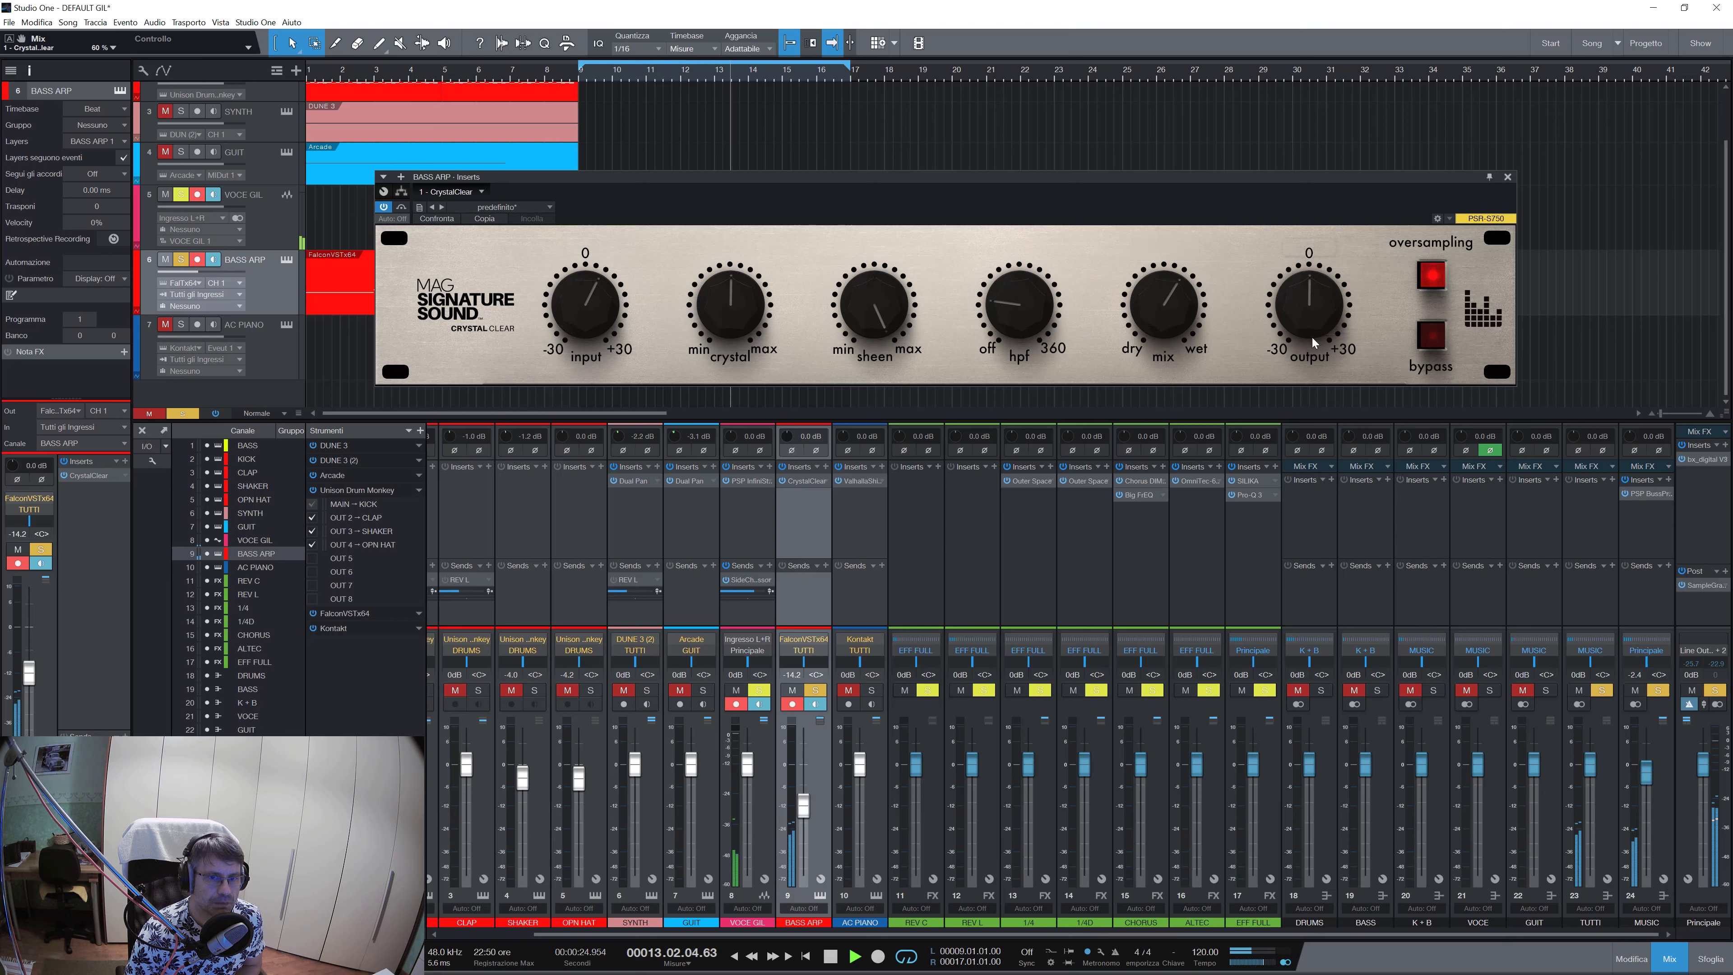
pyautogui.moveTo(1175, 329)
pyautogui.moveTo(1180, 261); pyautogui.dragTo(1181, 247)
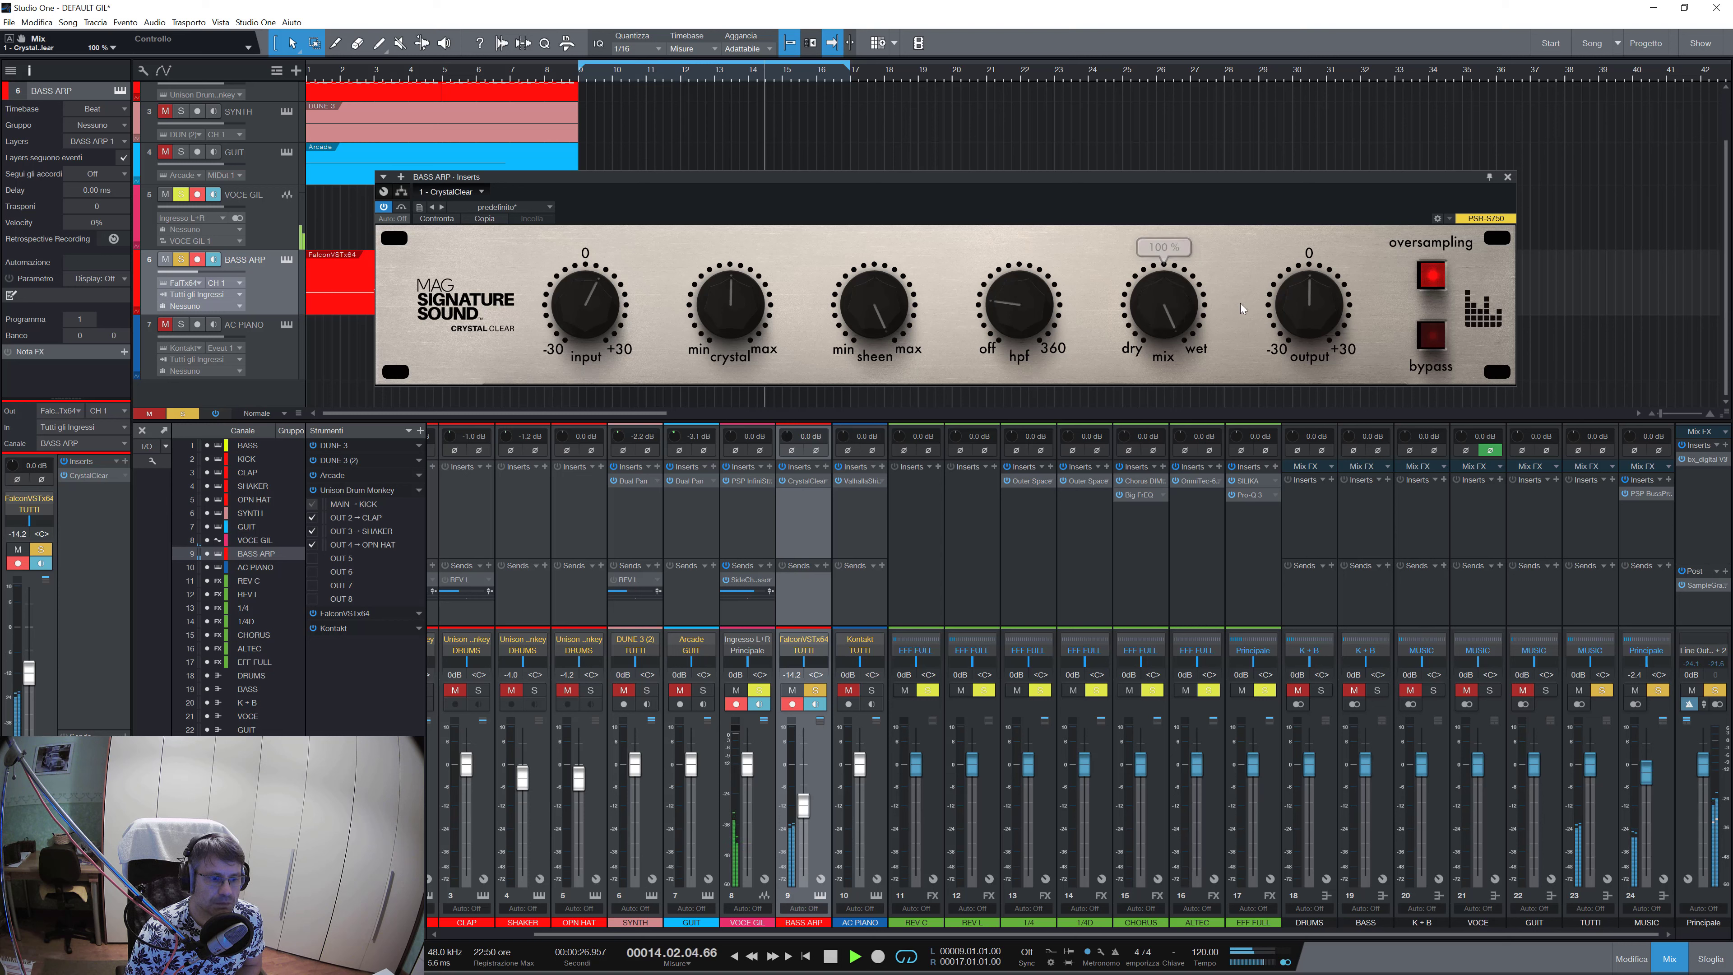
# Raise CrystalClear's output gain gradually to 4.1 dB.
pyautogui.moveTo(1311, 329)
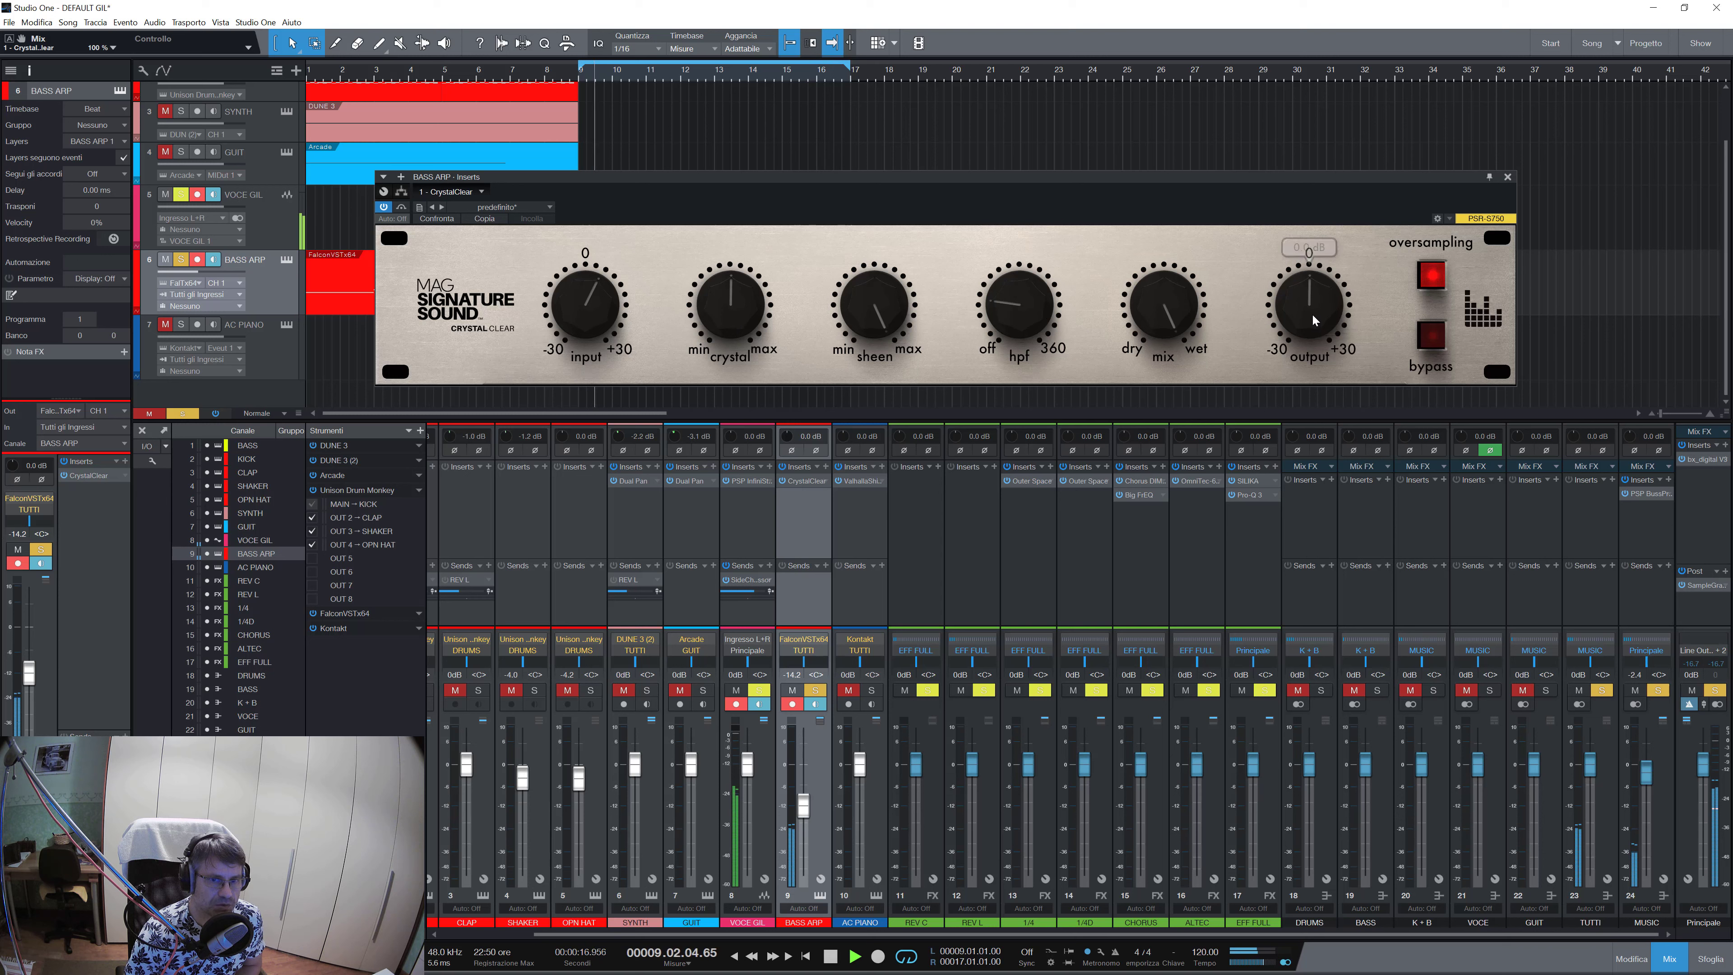
pyautogui.scroll(1, 1313, 323)
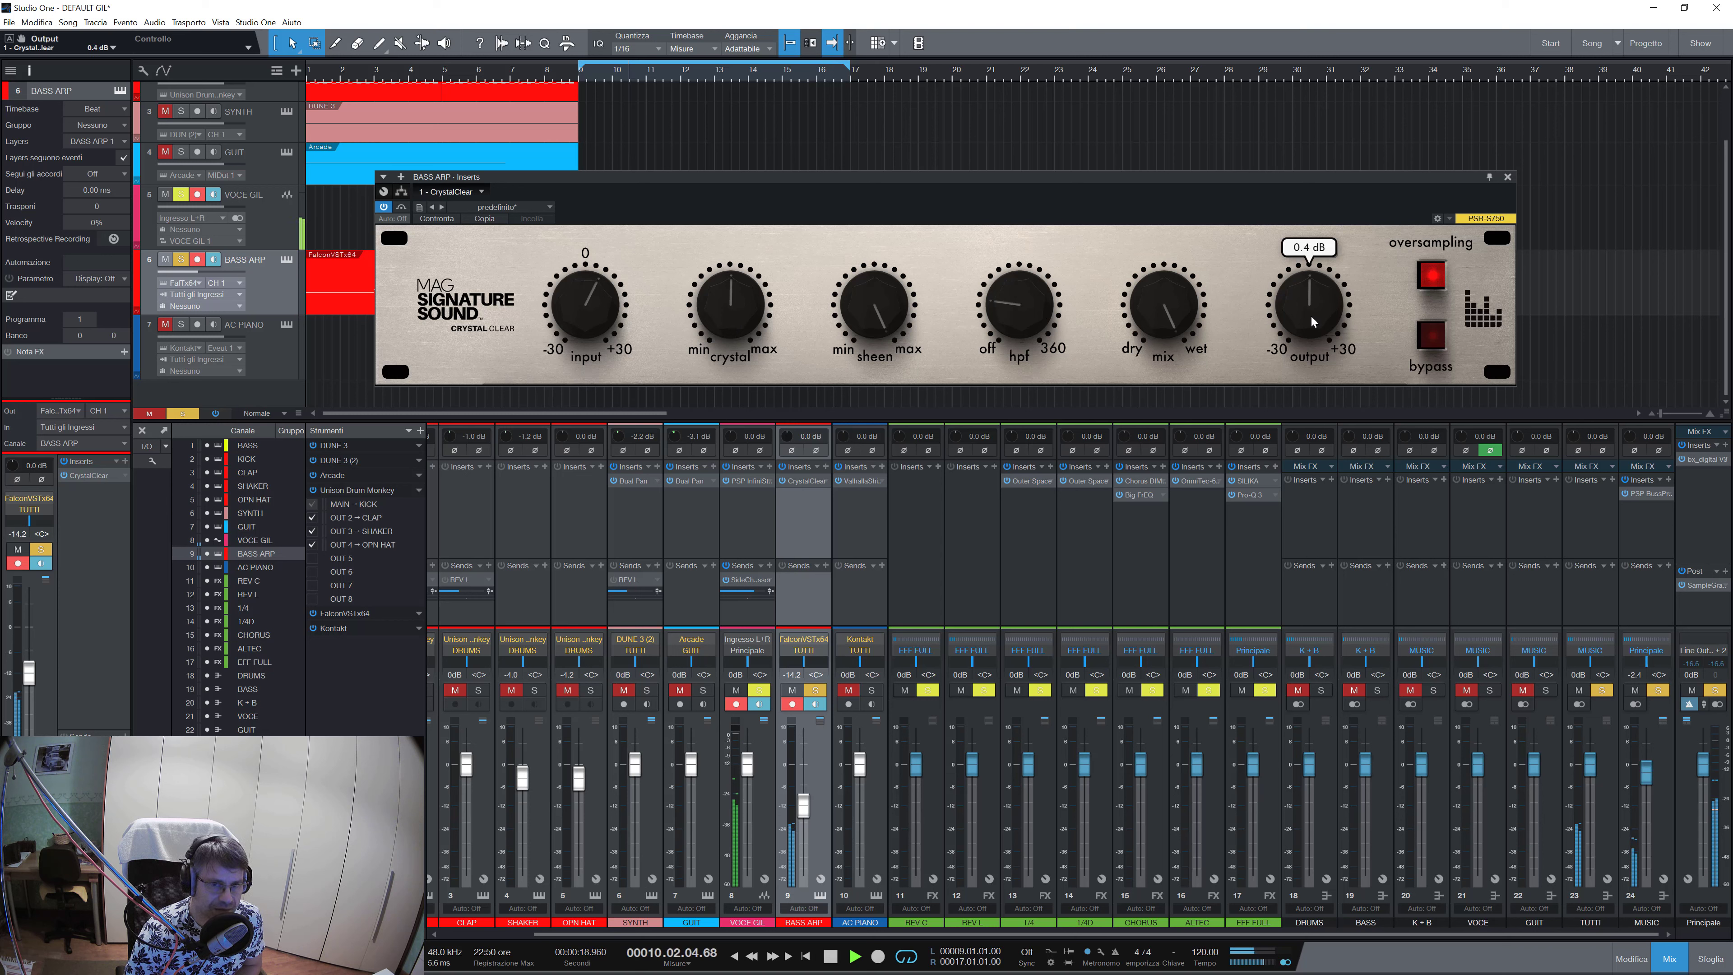
pyautogui.scroll(2, 1313, 318)
pyautogui.scroll(1, 1312, 306)
pyautogui.scroll(1, 1311, 301)
pyautogui.scroll(1, 1311, 301)
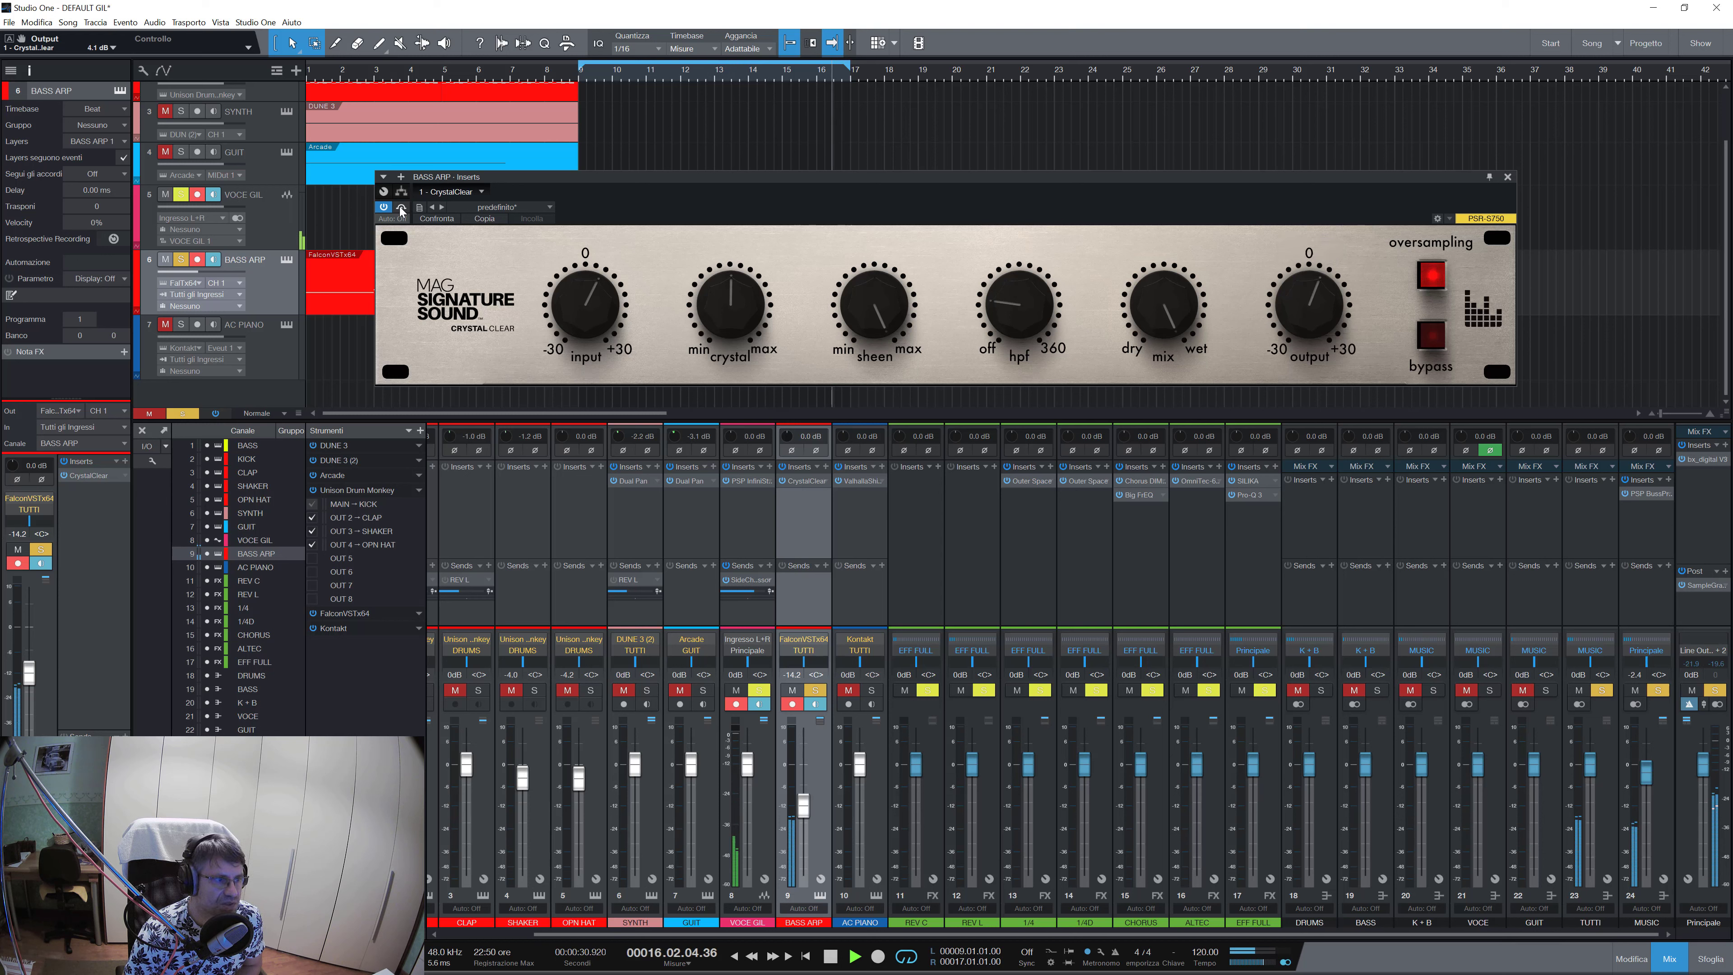
# Compare the sound with the plugin off and on, and raise the output gain slightly further to match levels.
pyautogui.click(385, 207)
pyautogui.click(385, 207)
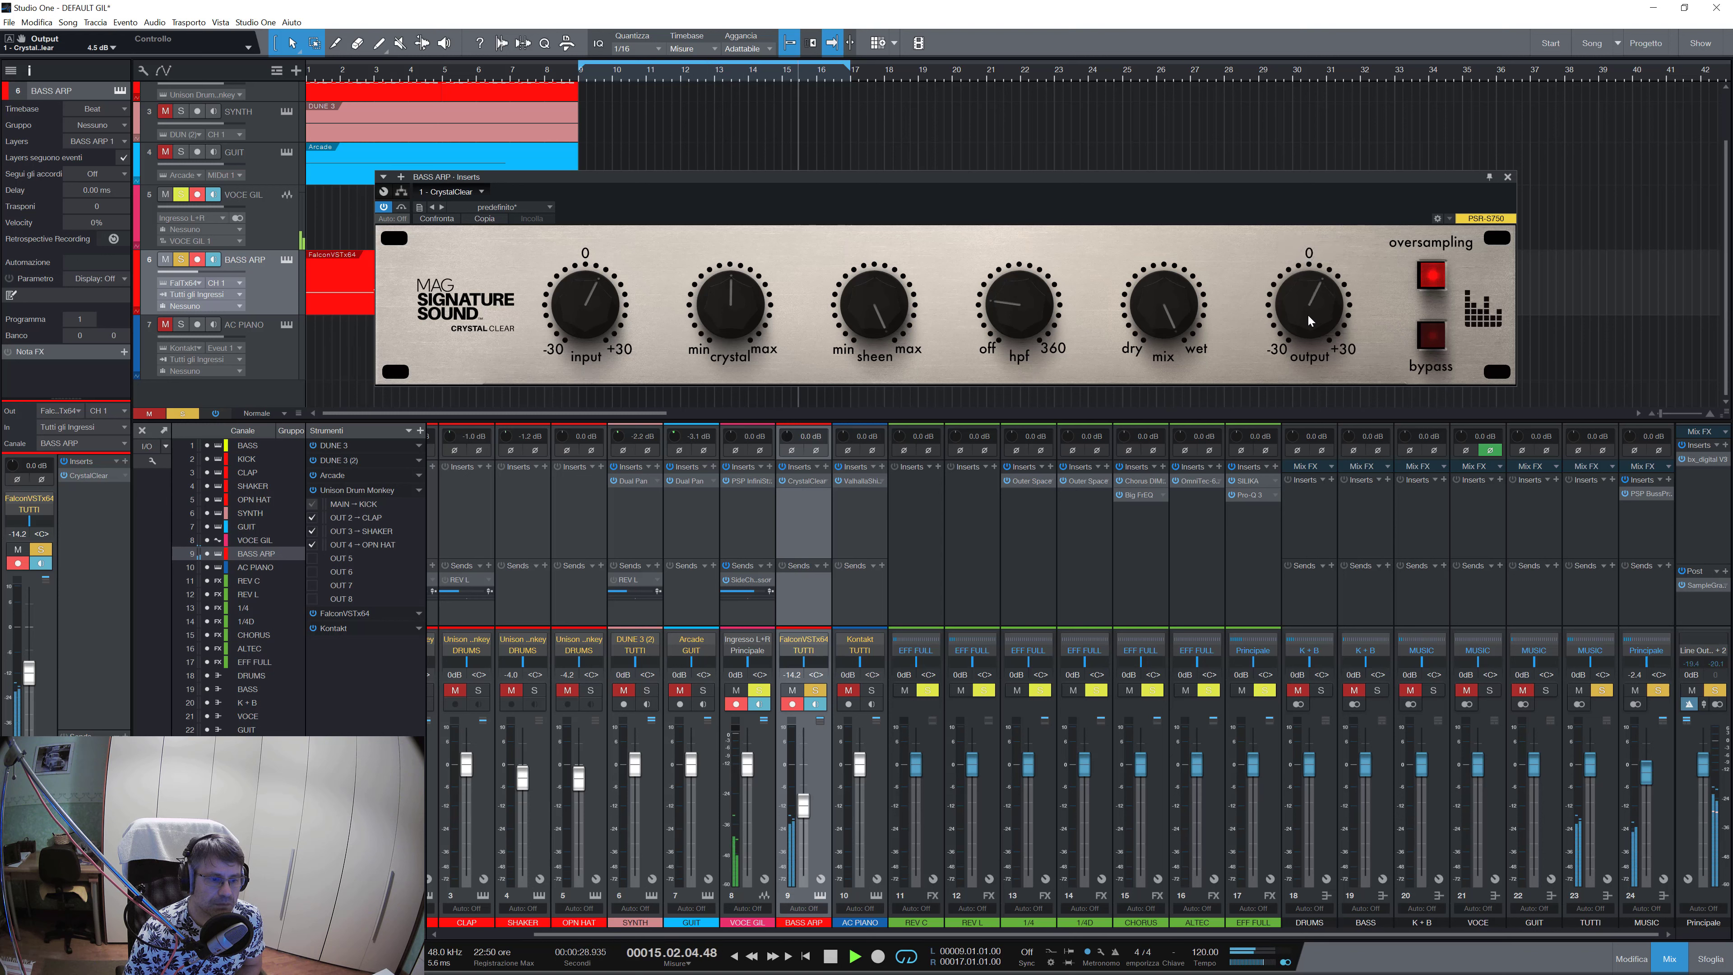
pyautogui.scroll(4, 1307, 321)
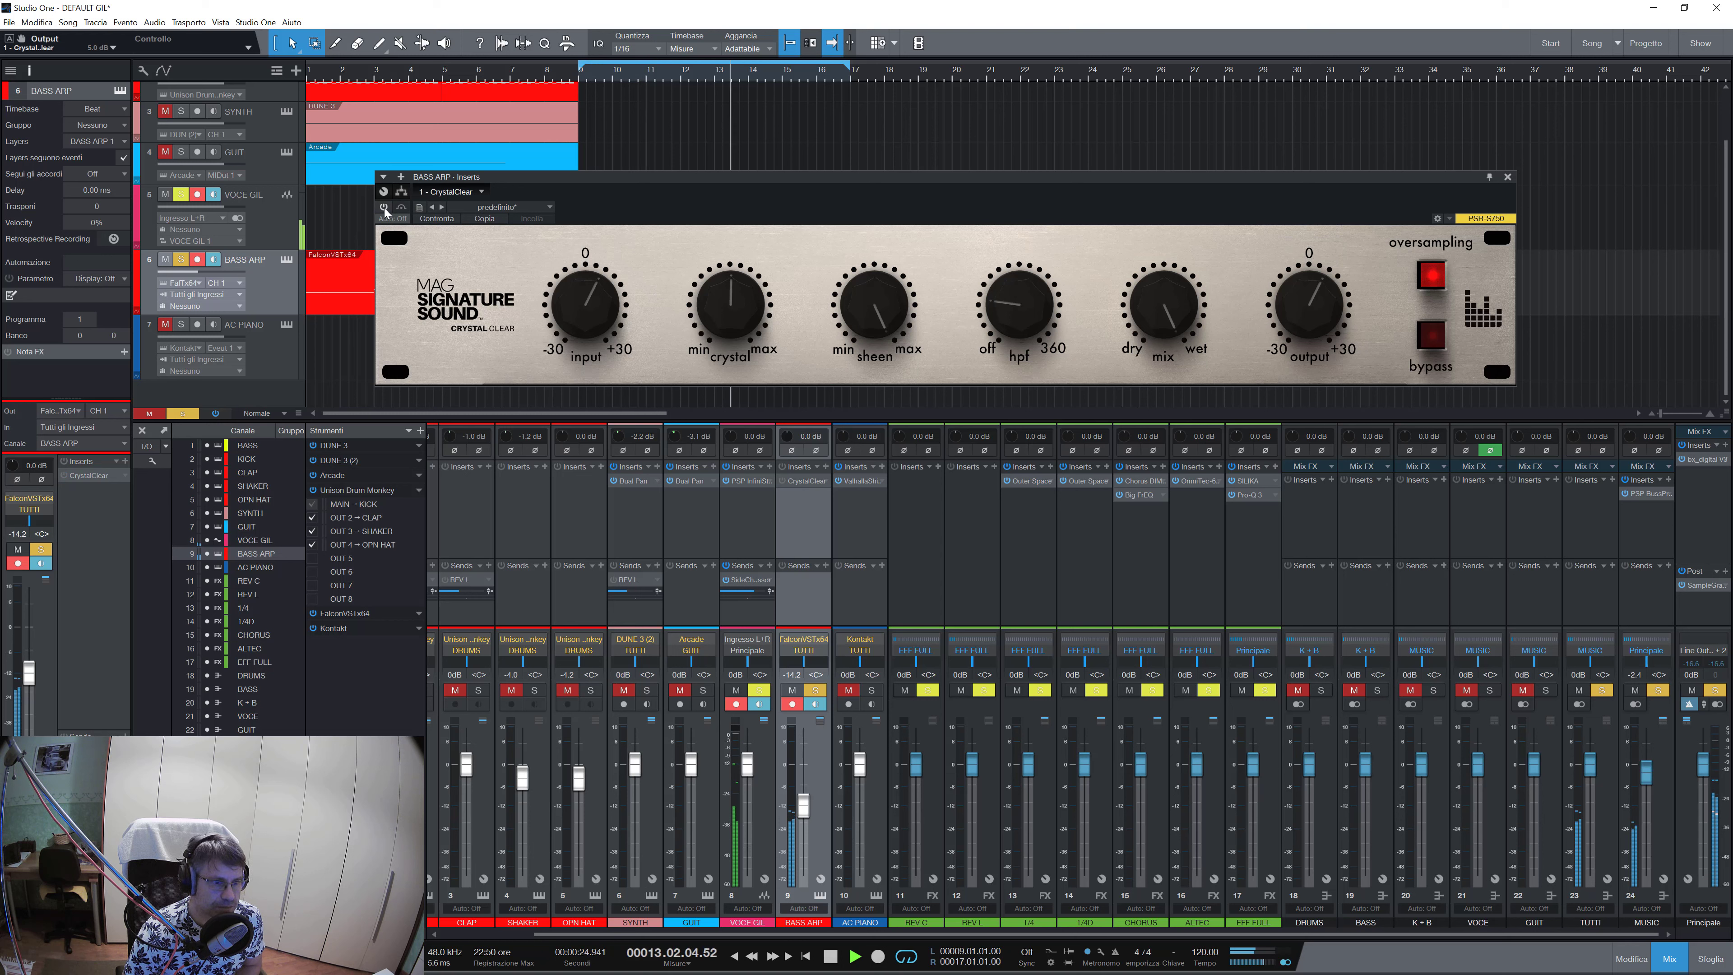
# Turn CrystalClear back on for BASS ARP, pin the plugin window, and close it after reviewing the settings.
pyautogui.click(385, 207)
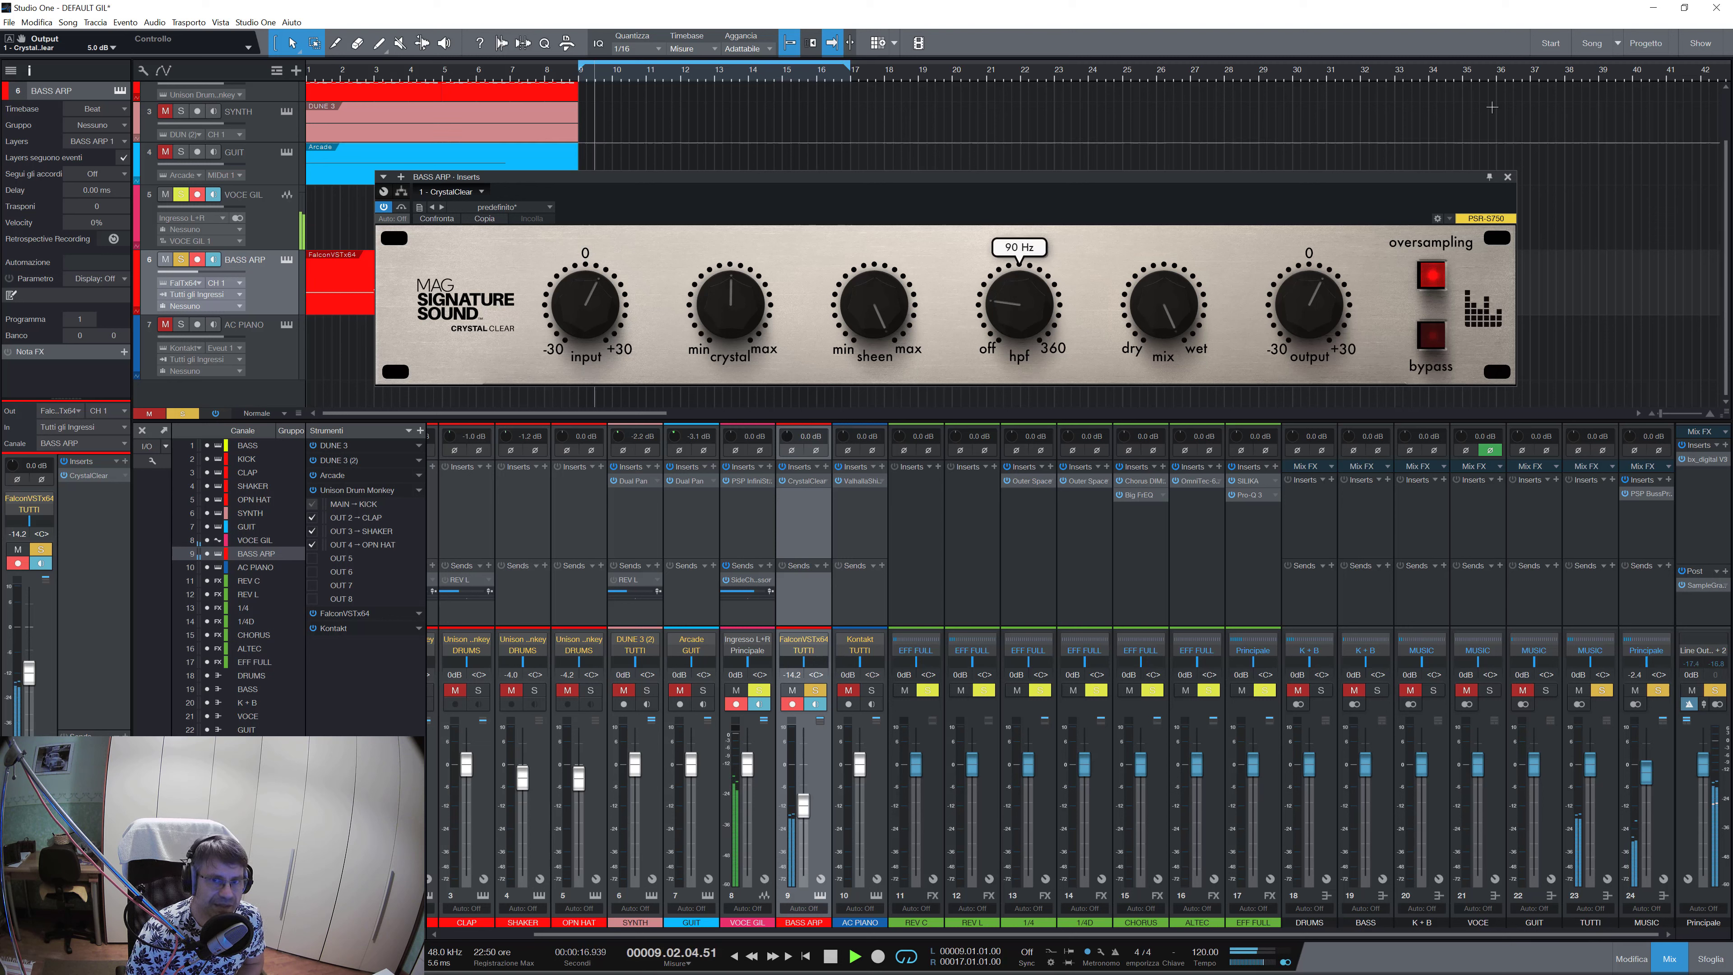
pyautogui.click(1489, 176)
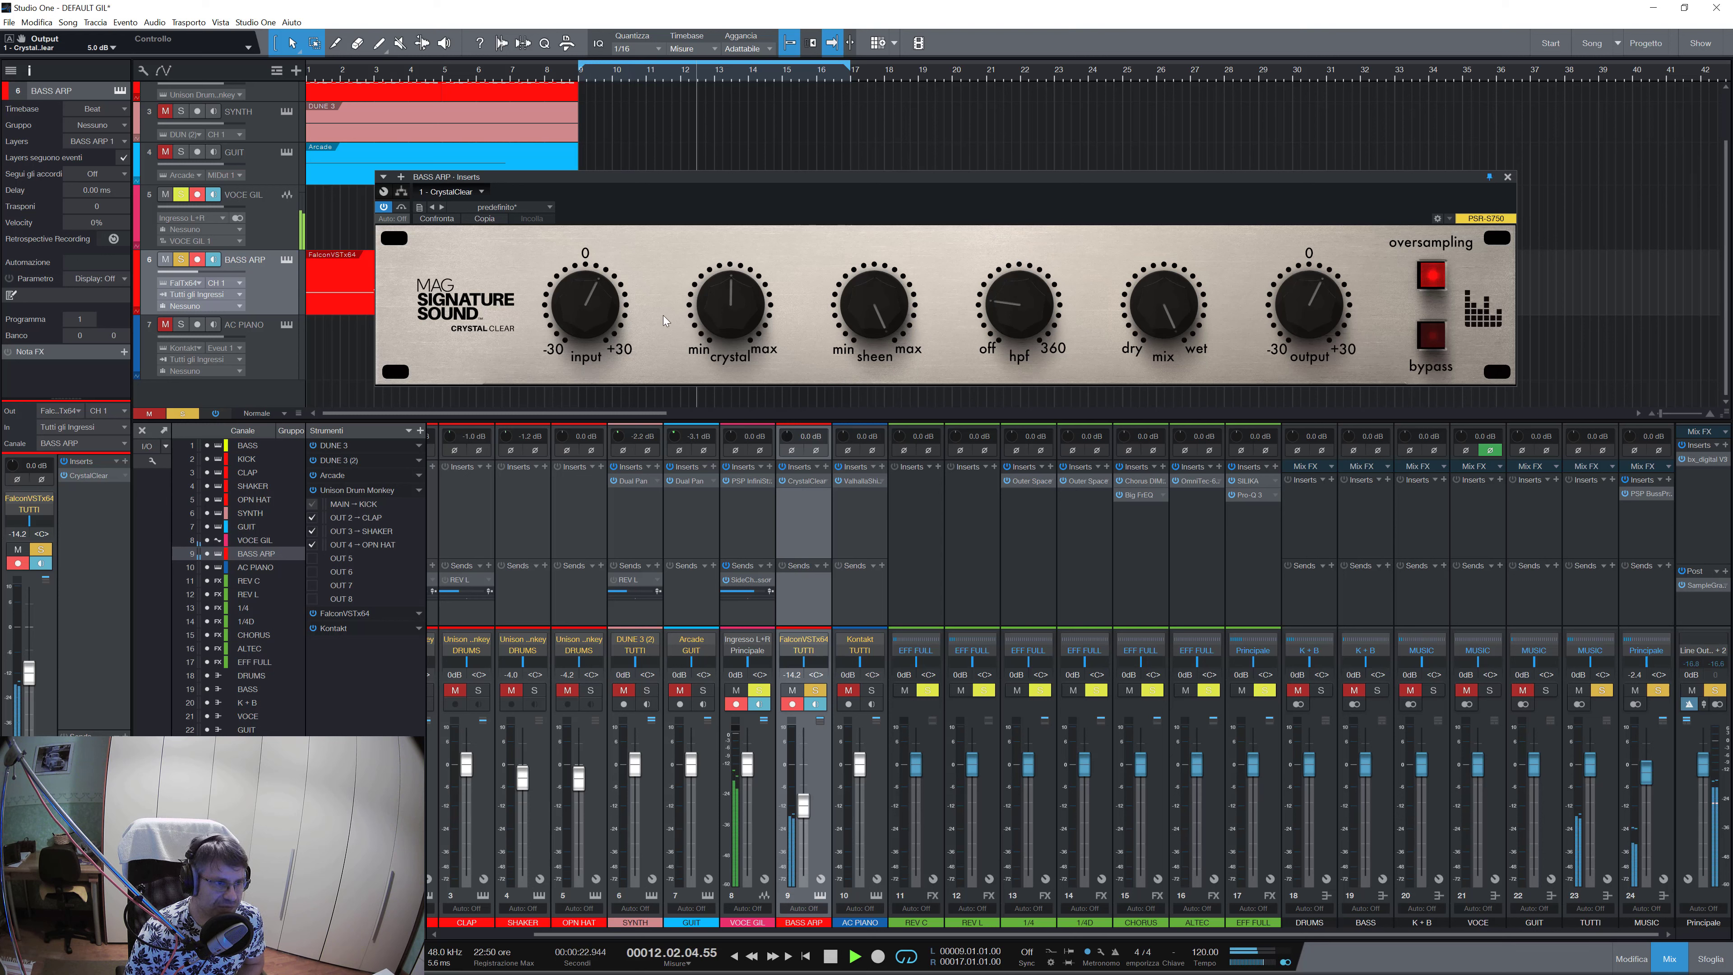
pyautogui.moveTo(551, 309)
pyautogui.moveTo(745, 333)
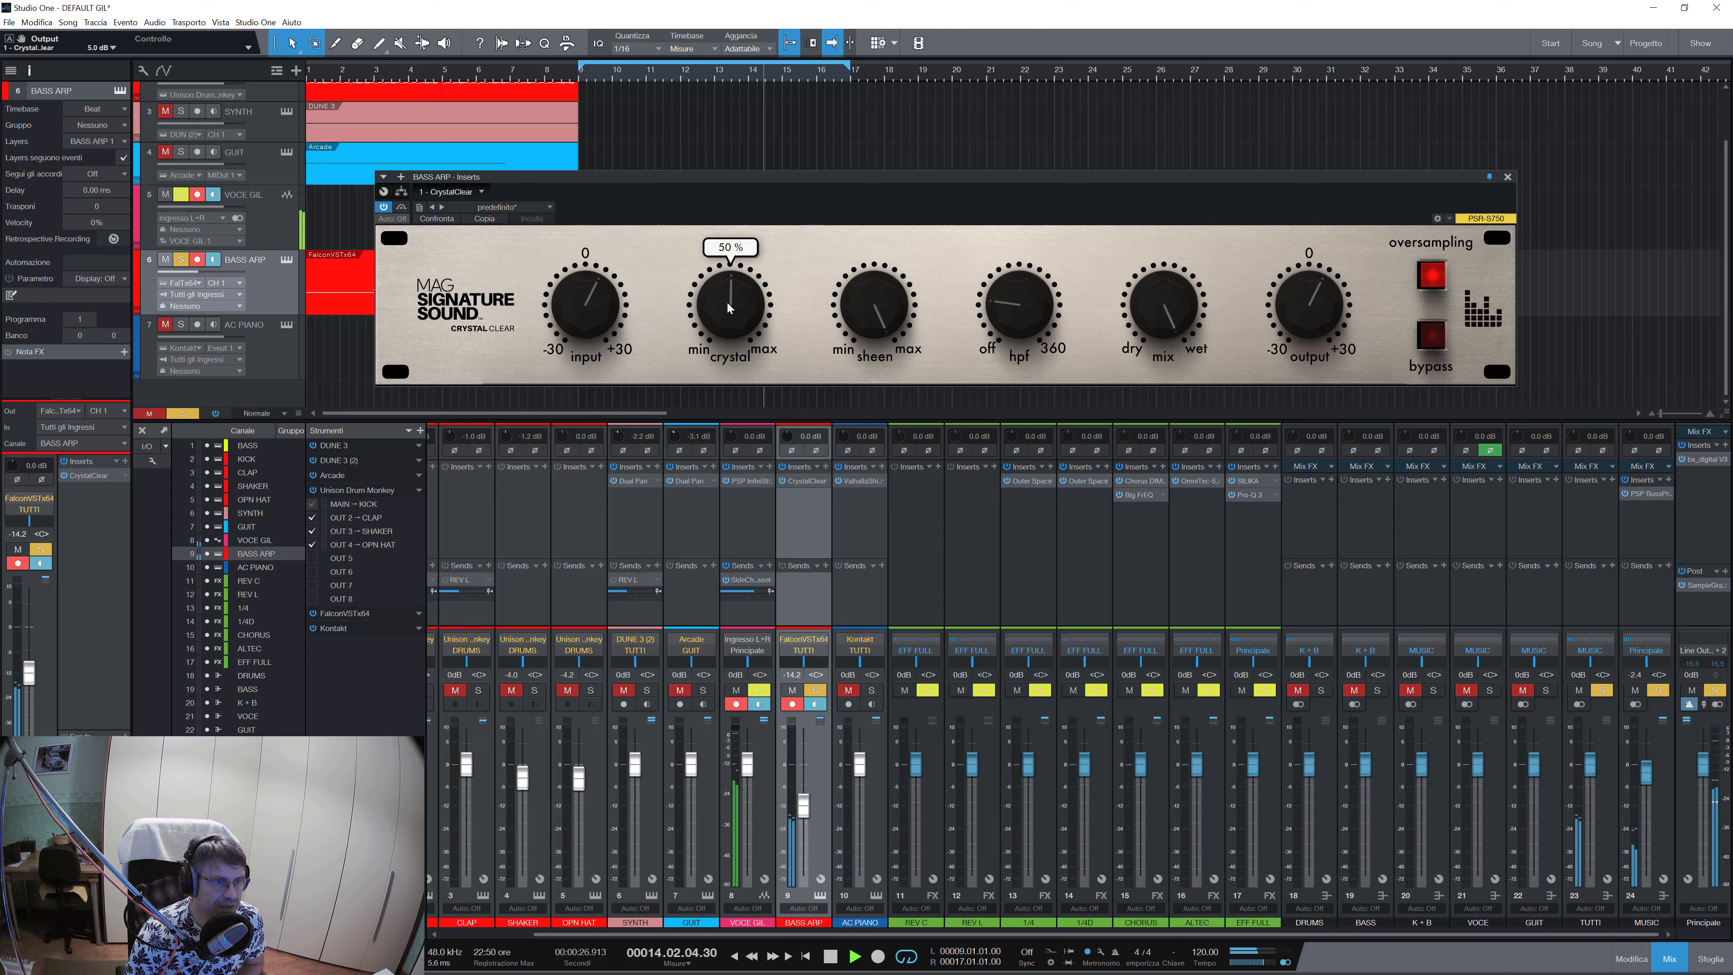
pyautogui.moveTo(724, 304)
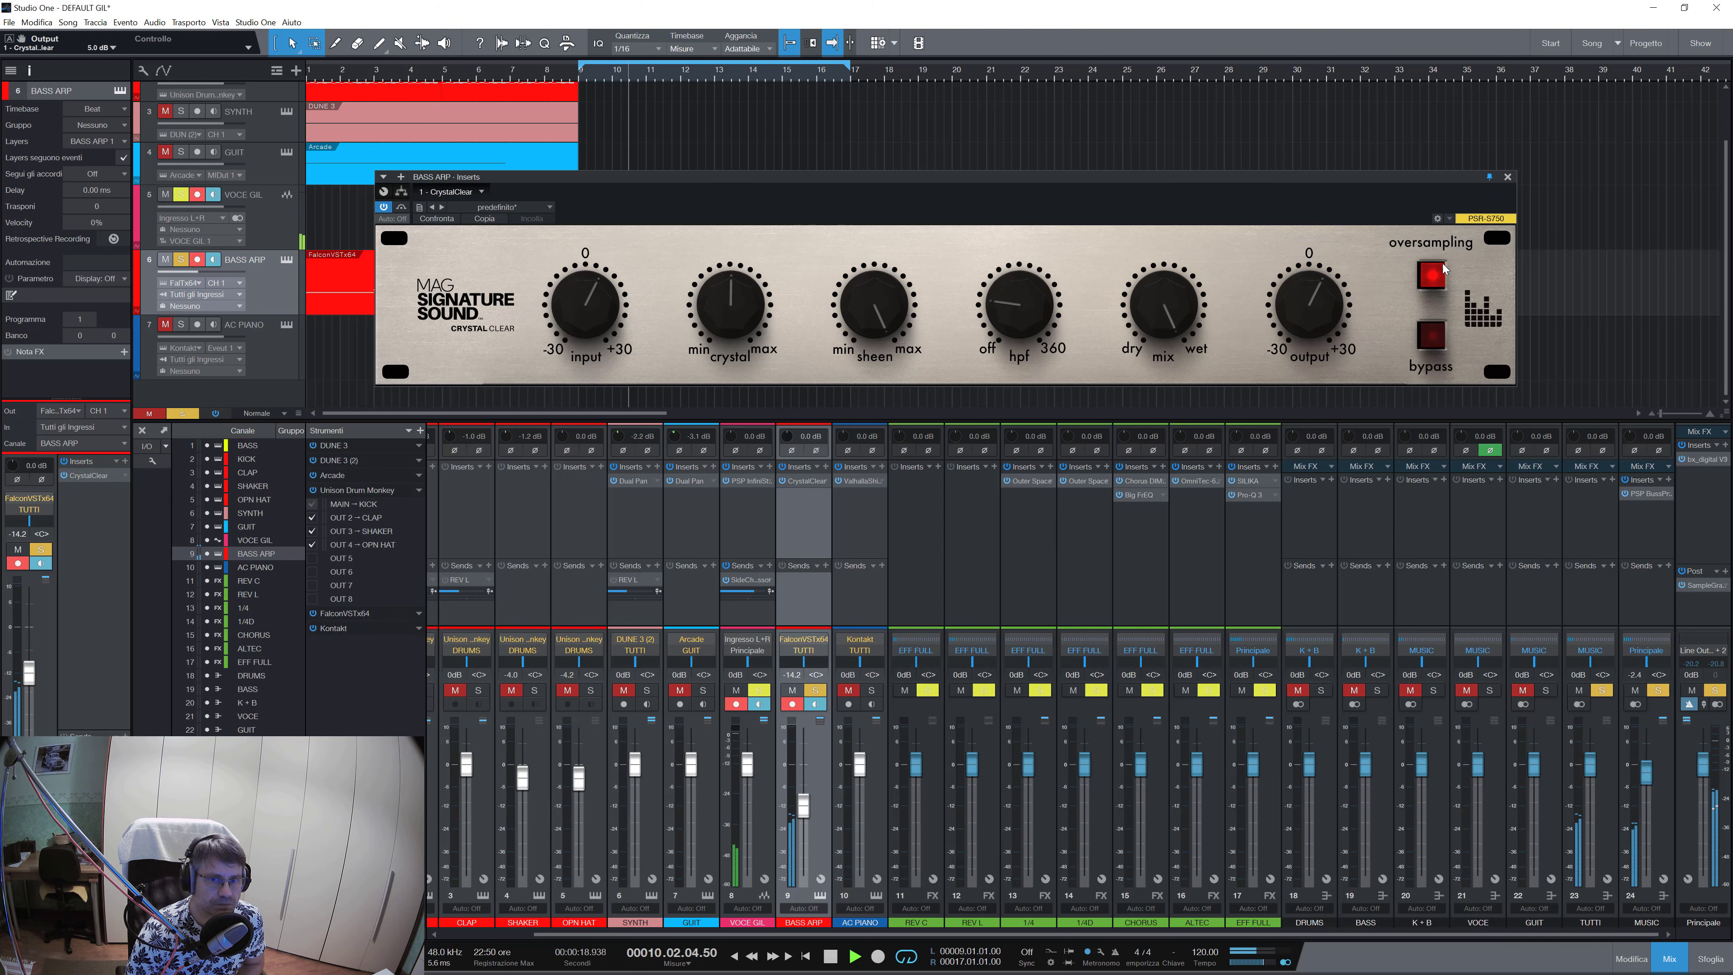
pyautogui.click(1508, 177)
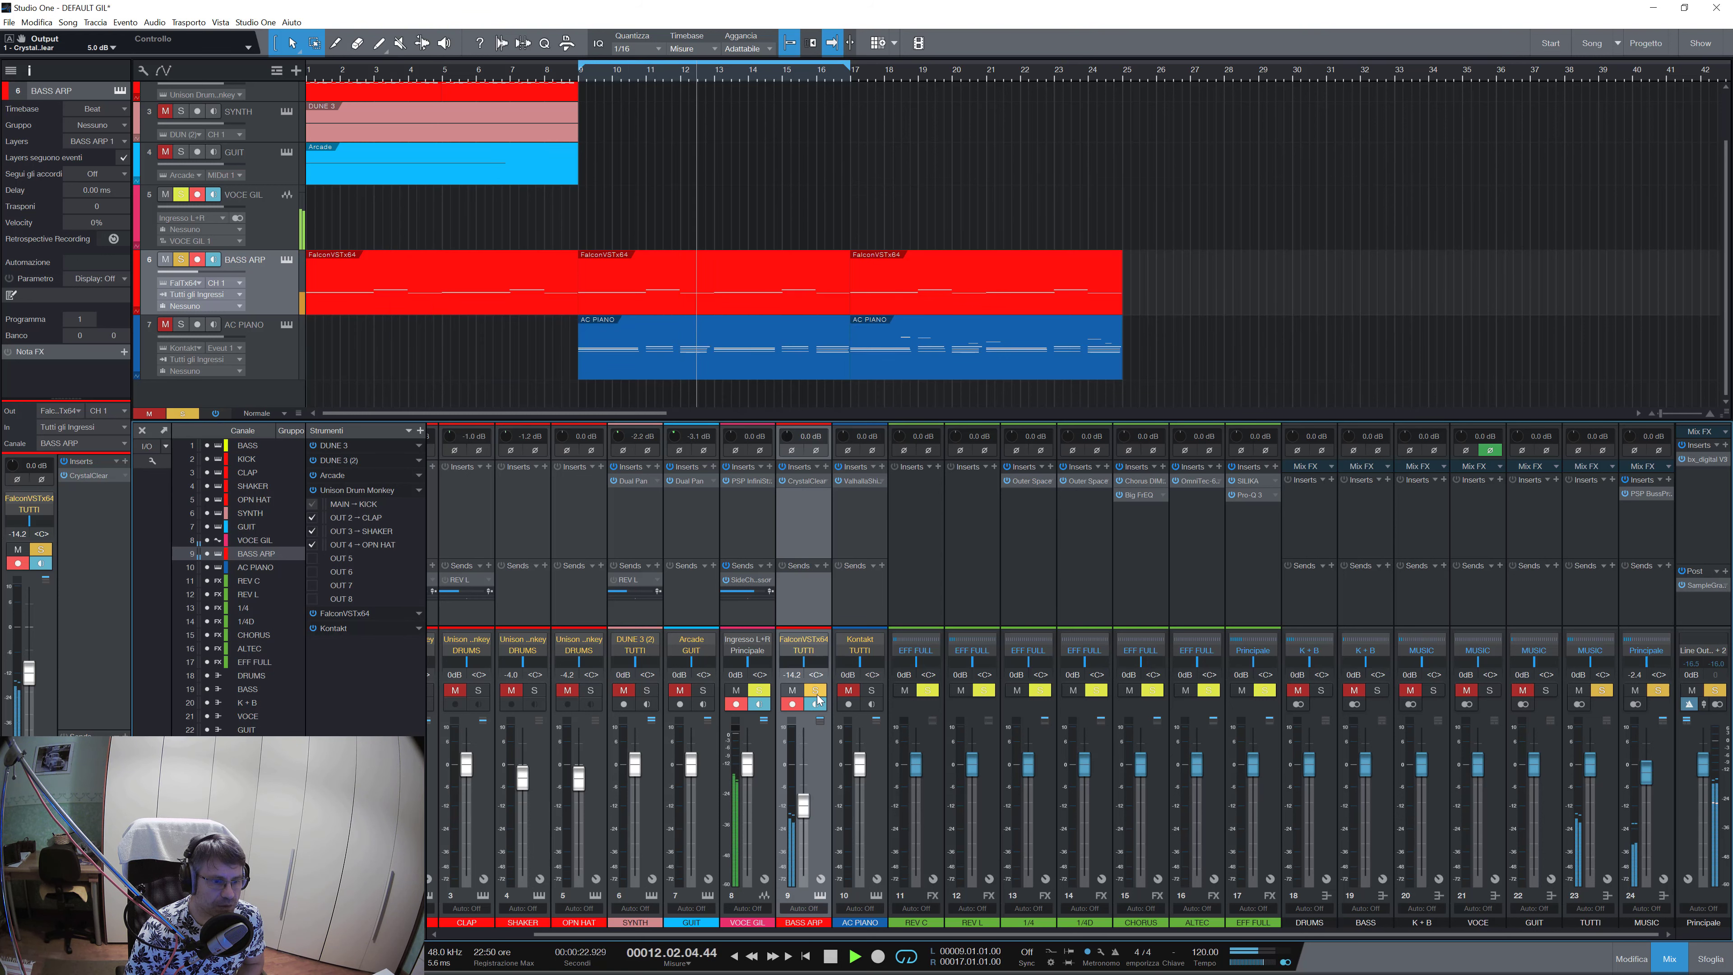
# Clear the solo on BASS ARP and solo the AC PIANO channel instead.
pyautogui.press('s')
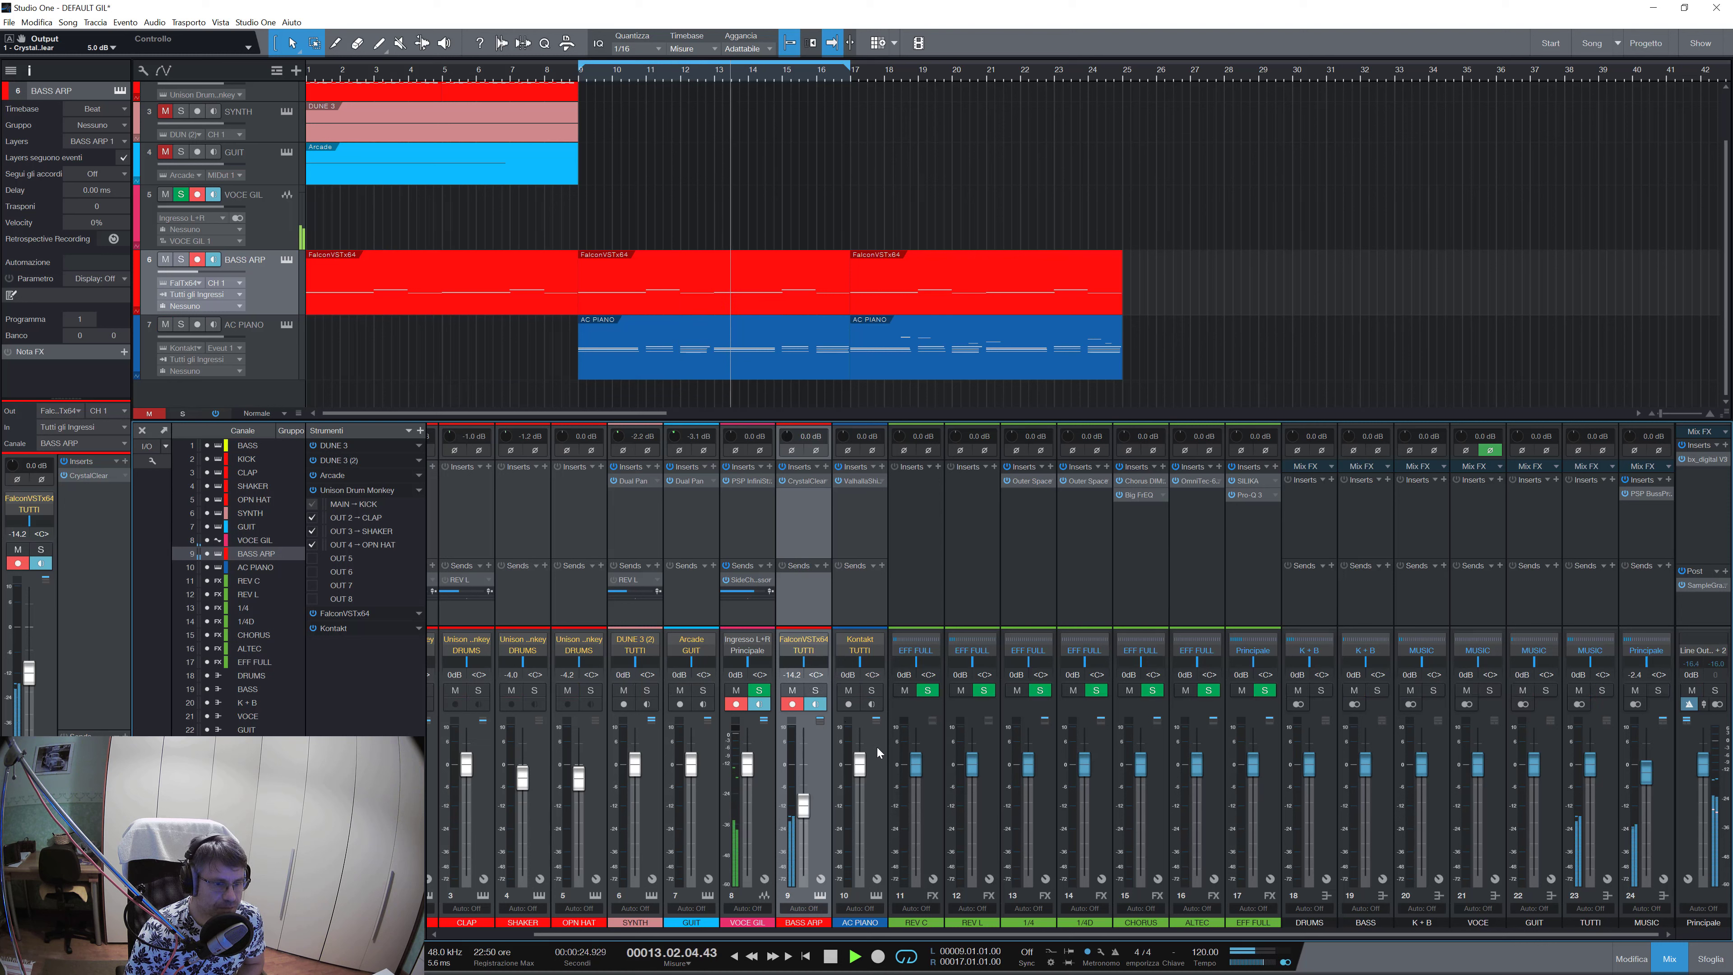
pyautogui.click(847, 713)
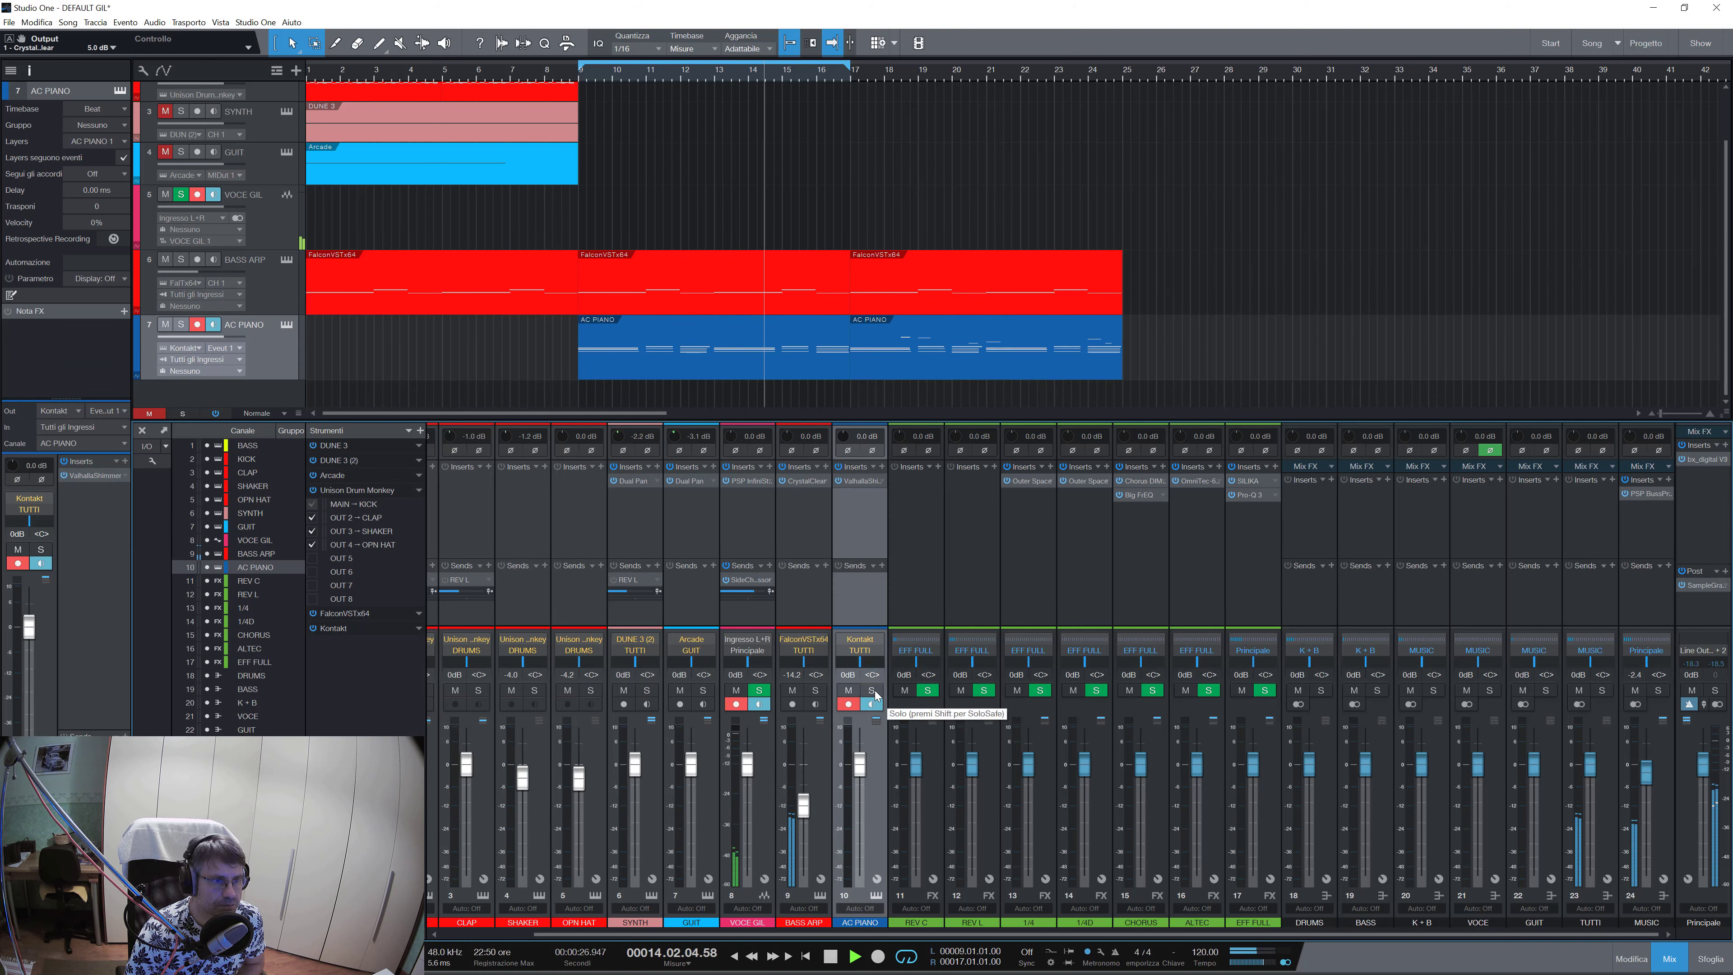
pyautogui.click(871, 690)
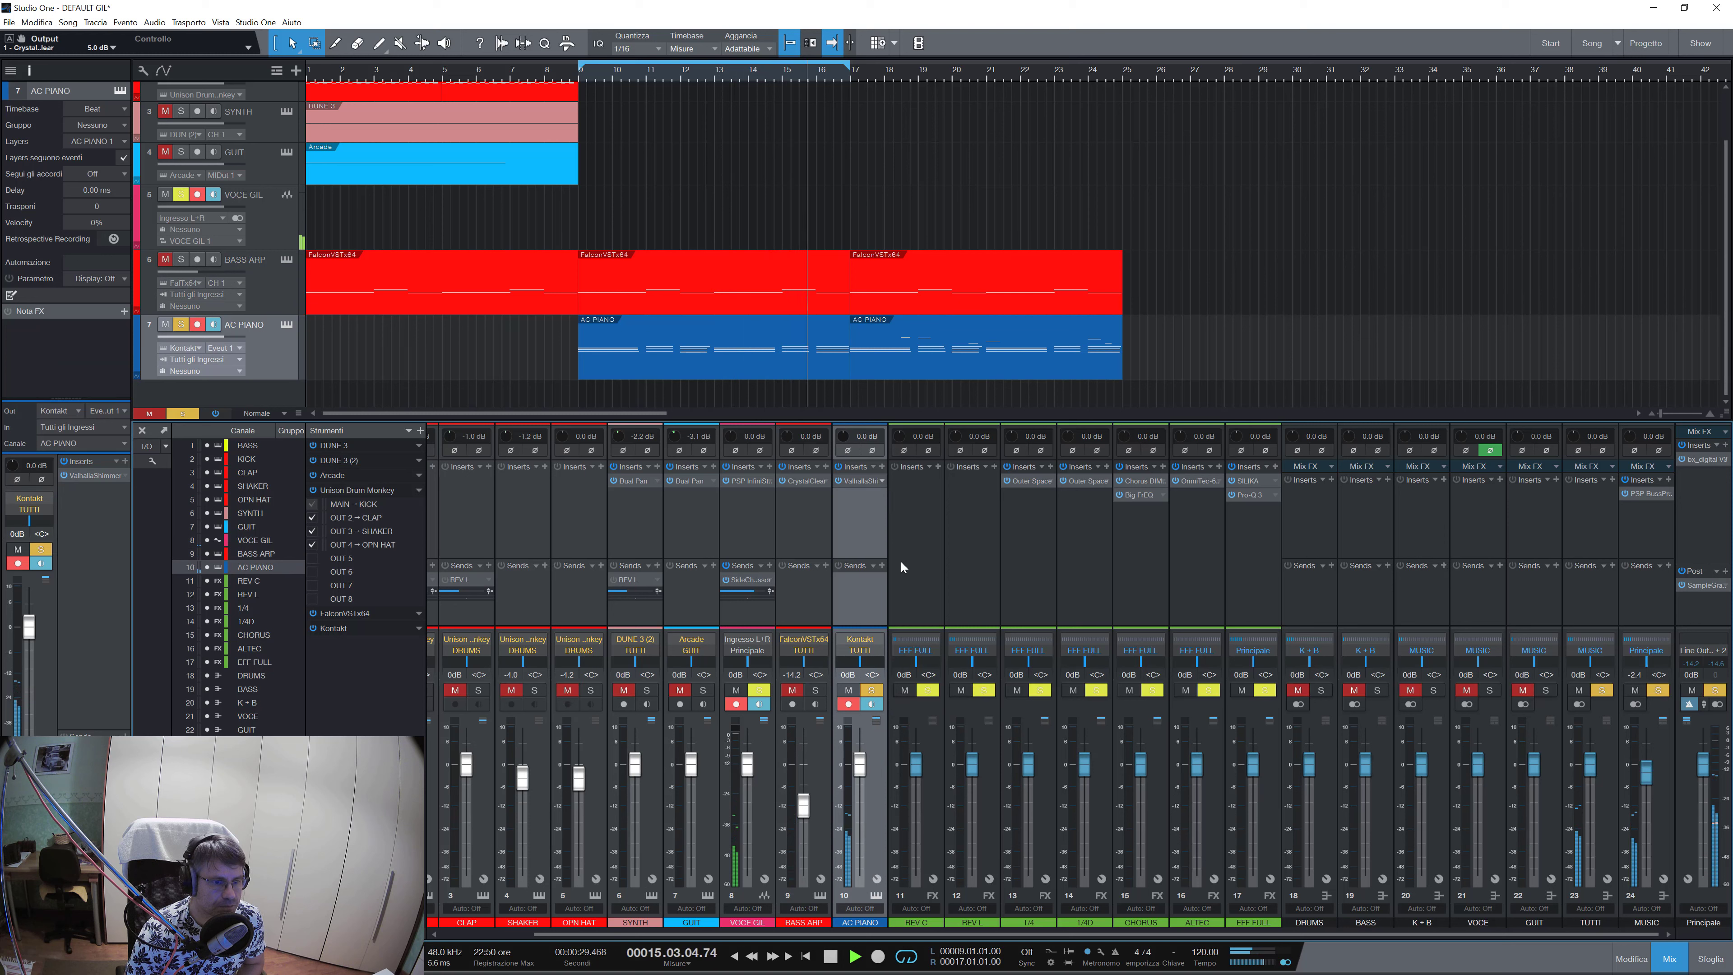
# Add CrystalClear as an insert on AC PIANO and enable its oversampling.
pyautogui.click(881, 466)
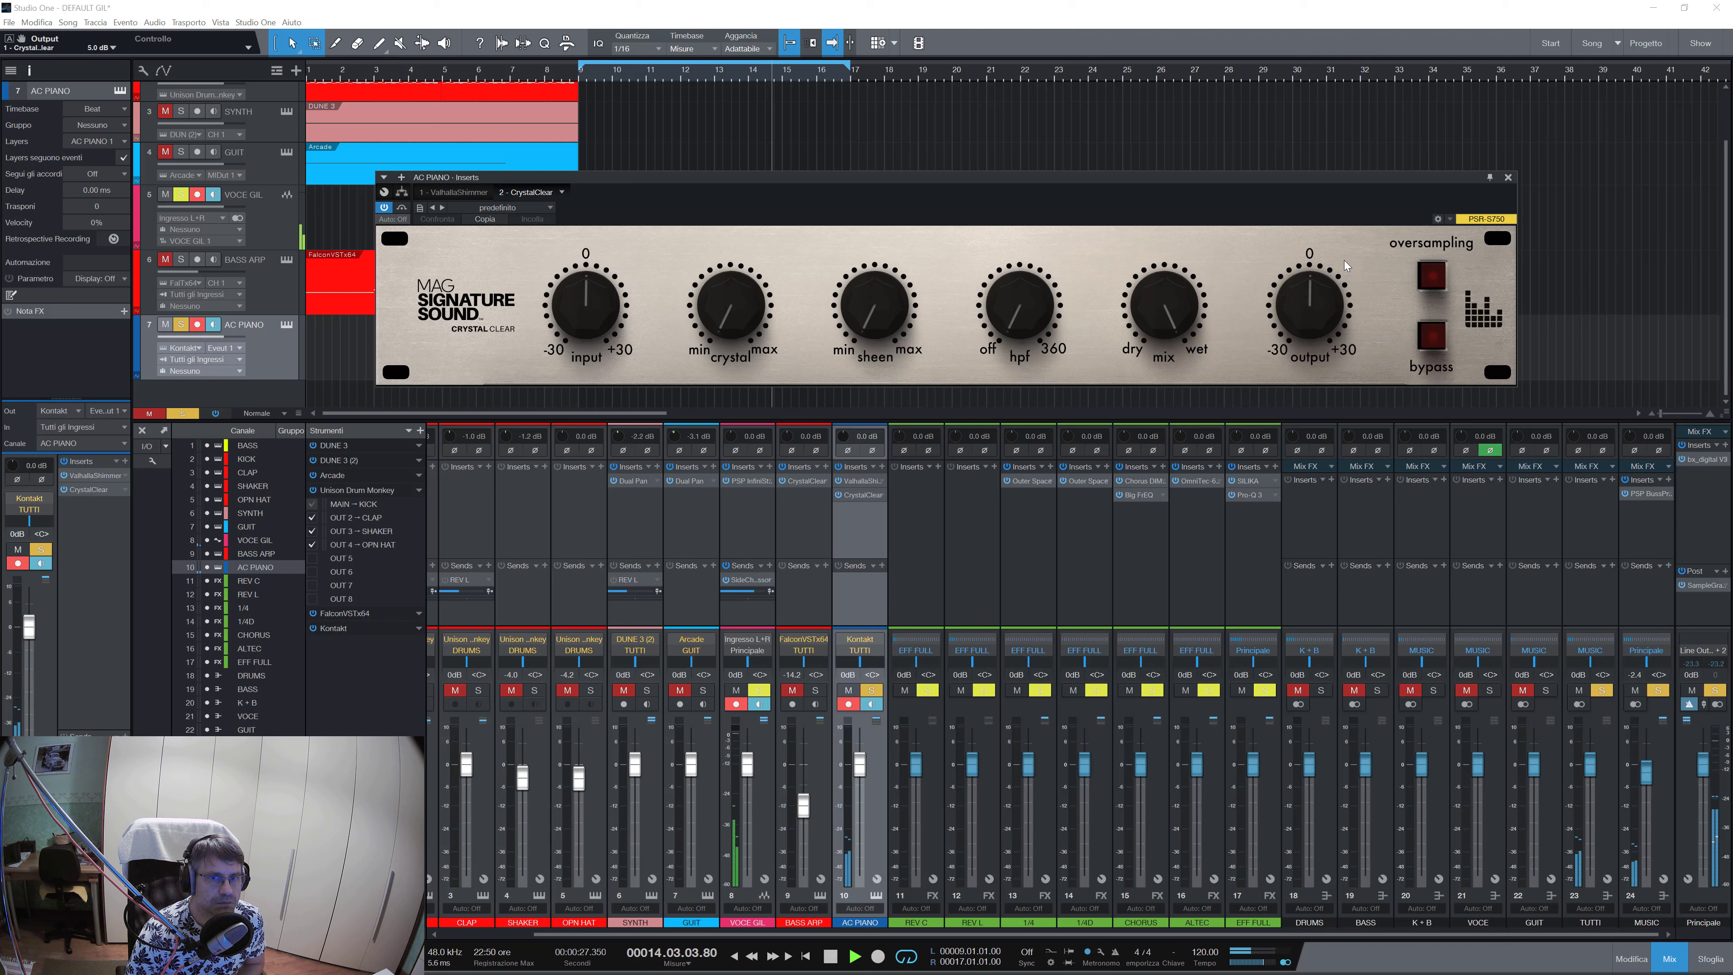
pyautogui.click(1430, 285)
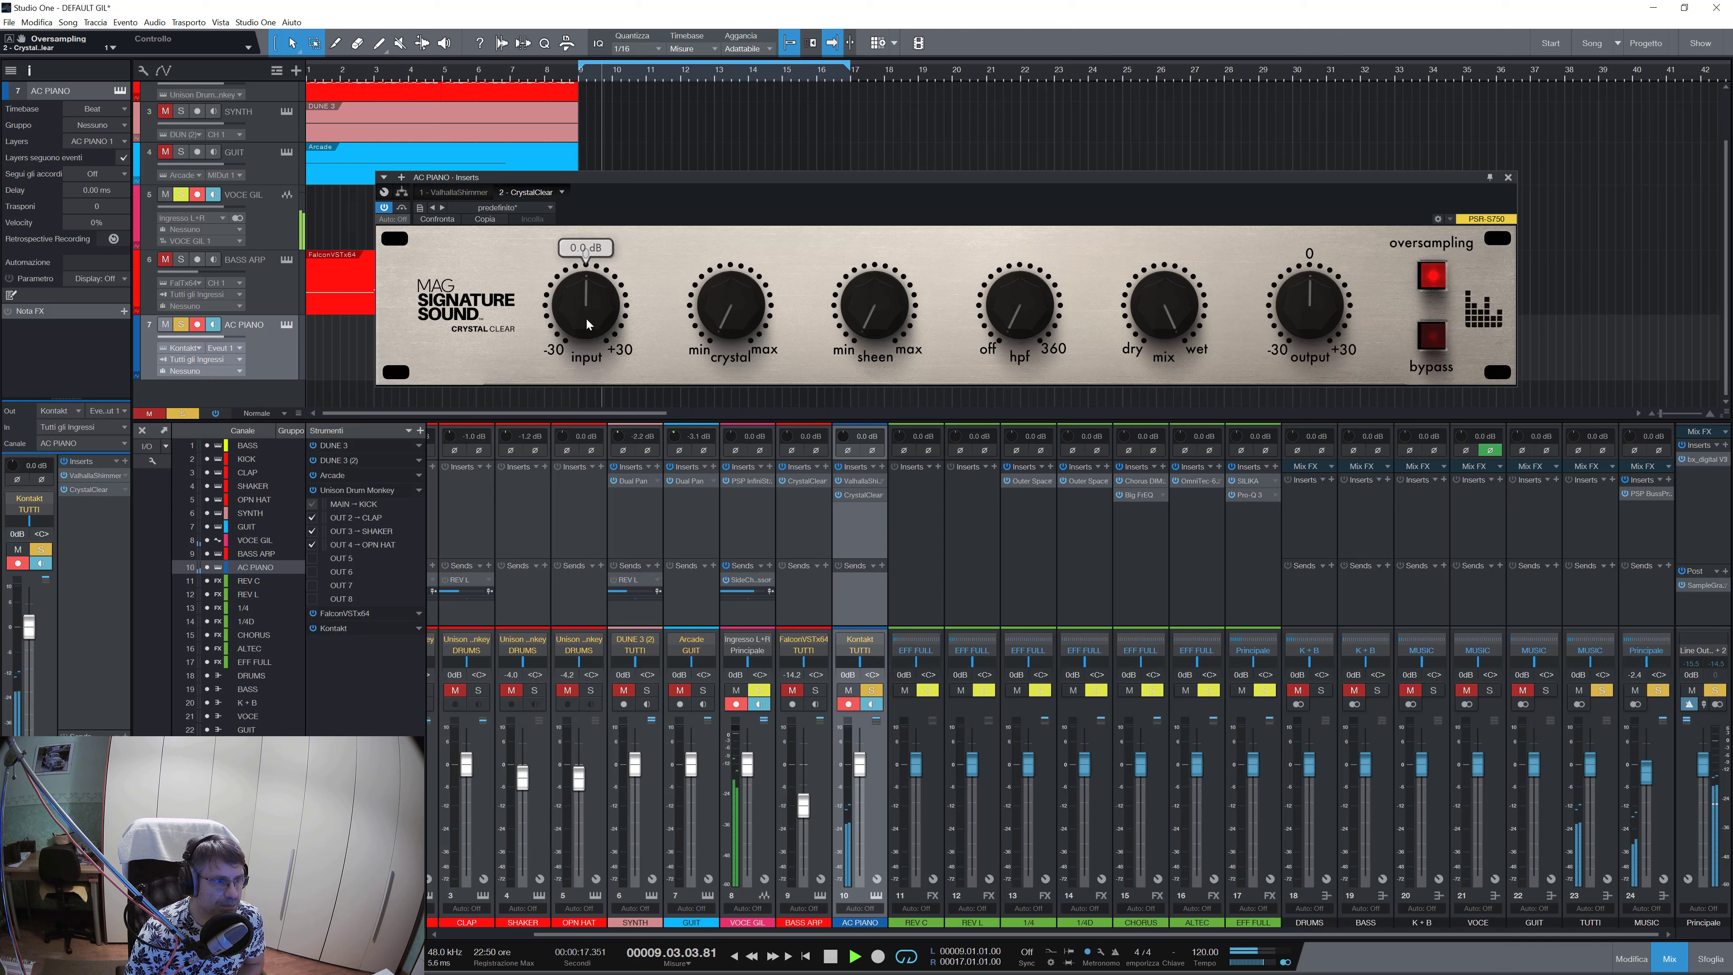
# Try CrystalClear's input gain at 30.0 dB, and reduce it to 17.4 dB.
pyautogui.moveTo(588, 324); pyautogui.dragTo(605, 135)
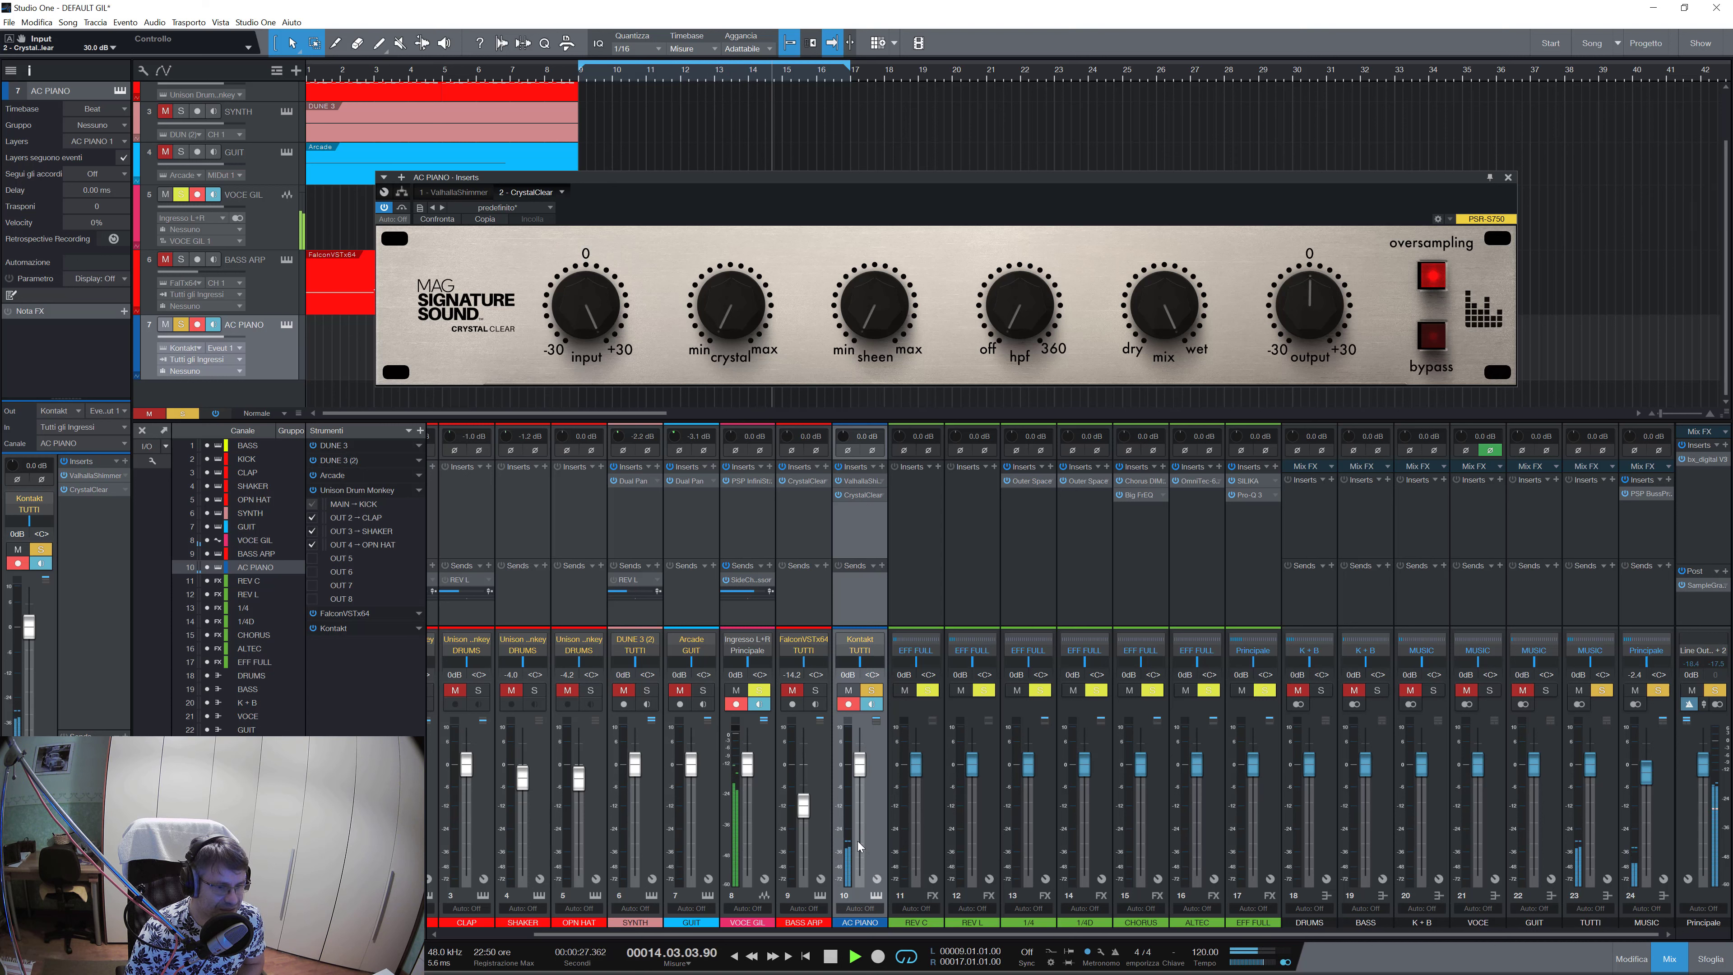
pyautogui.moveTo(585, 309)
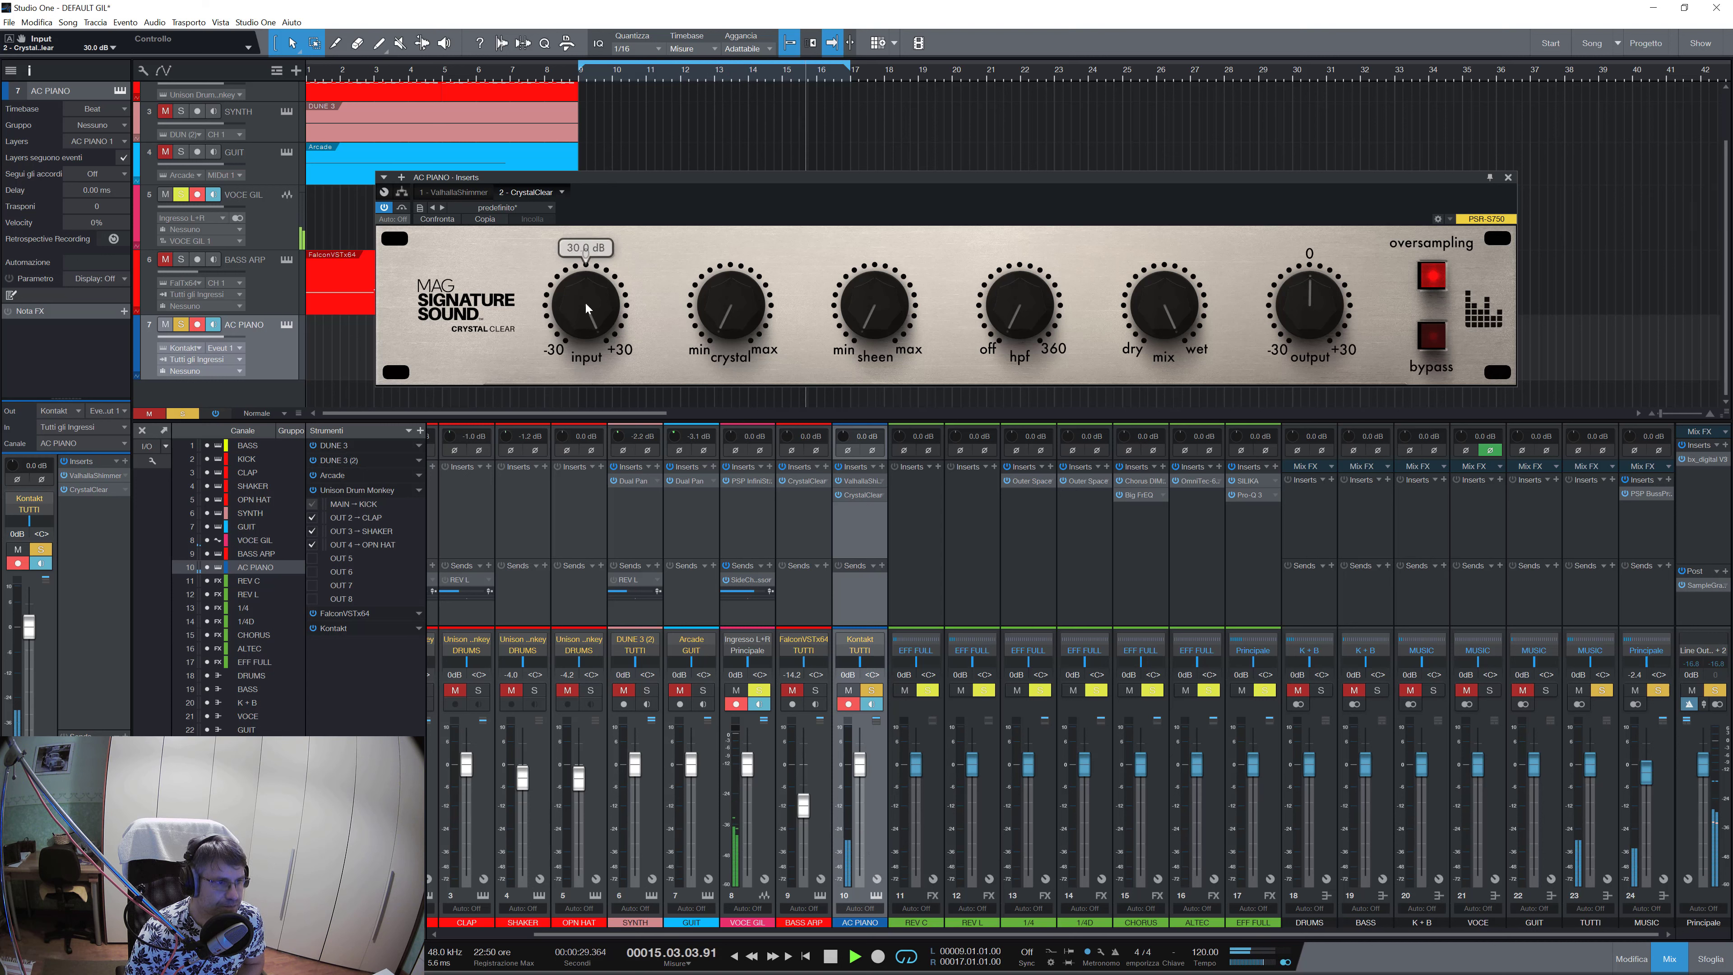
pyautogui.moveTo(589, 290)
pyautogui.mouseDown()
pyautogui.moveTo(583, 334)
pyautogui.moveTo(580, 292)
pyautogui.moveTo(582, 315)
pyautogui.mouseUp()
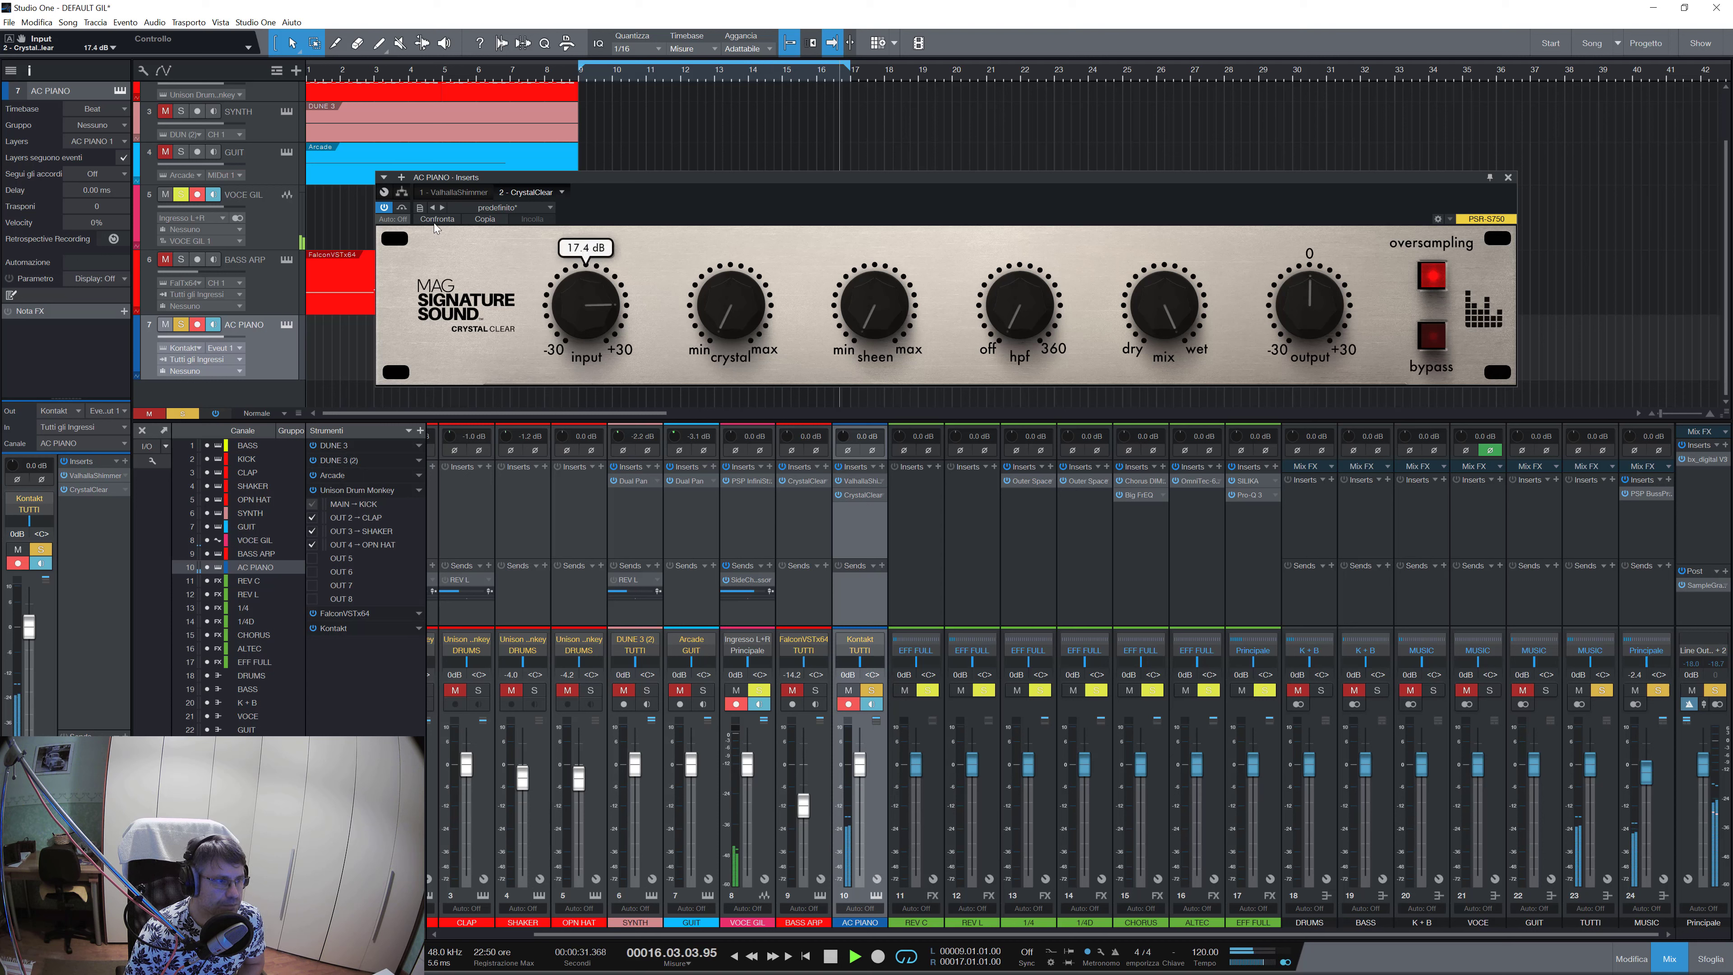
# Compare the AC PIANO sound with CrystalClear bypassed, switched off, and switched back on.
pyautogui.click(401, 208)
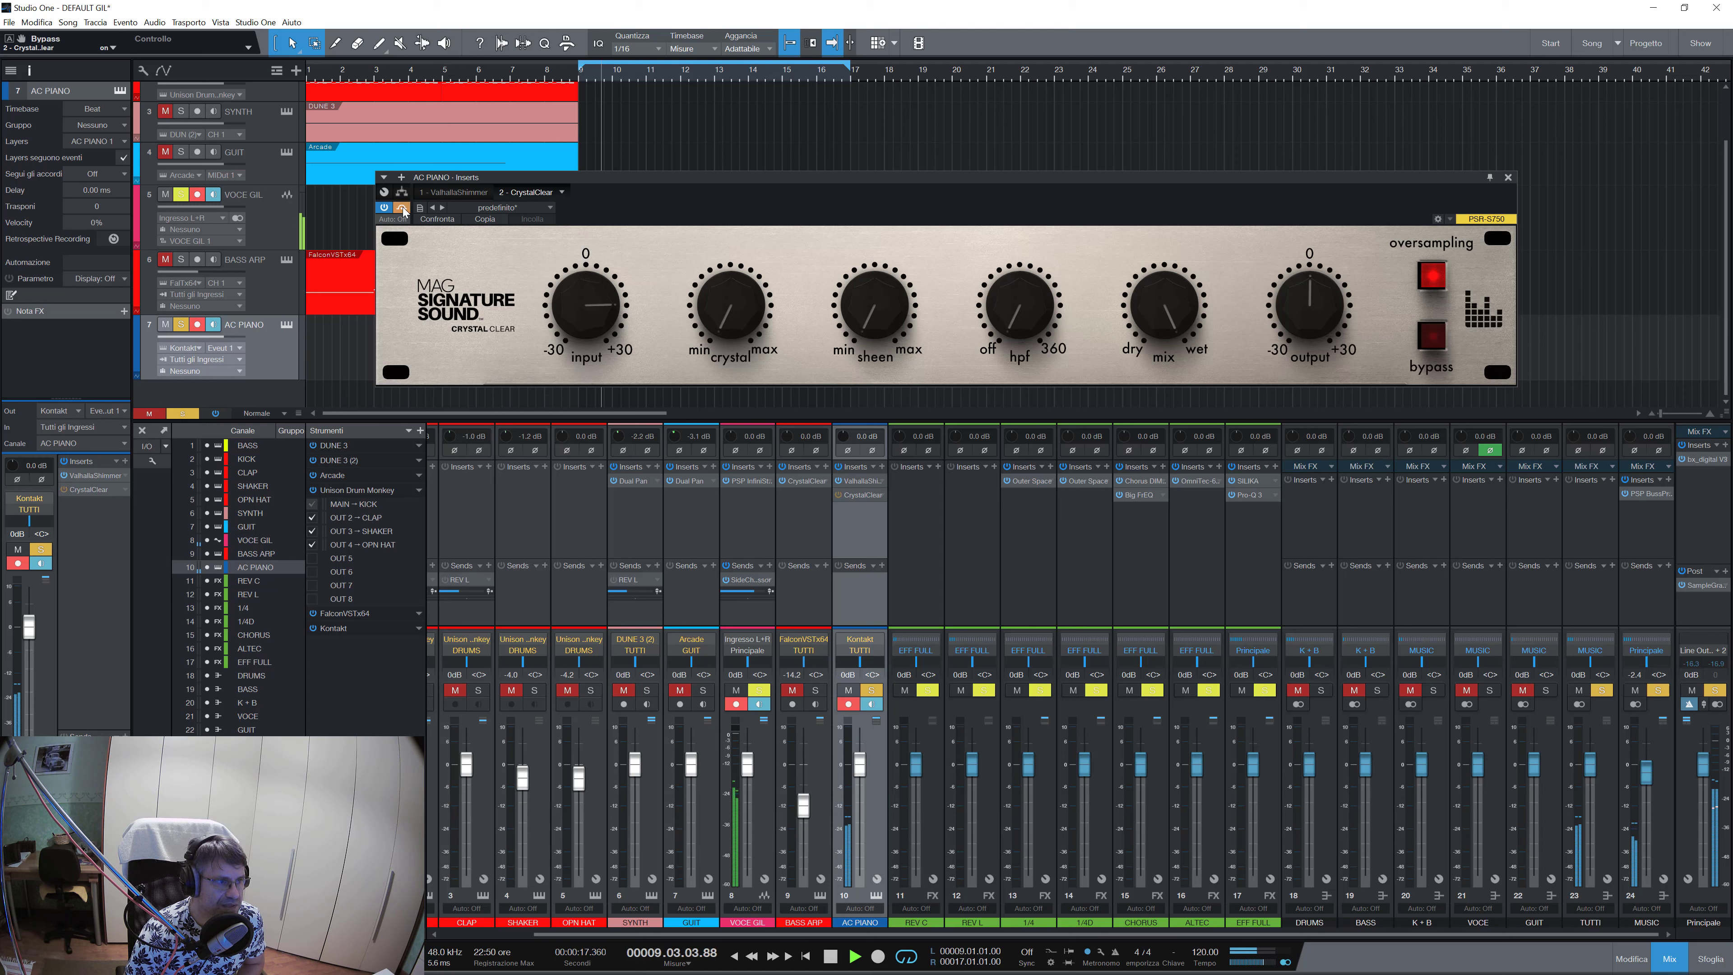
pyautogui.click(383, 209)
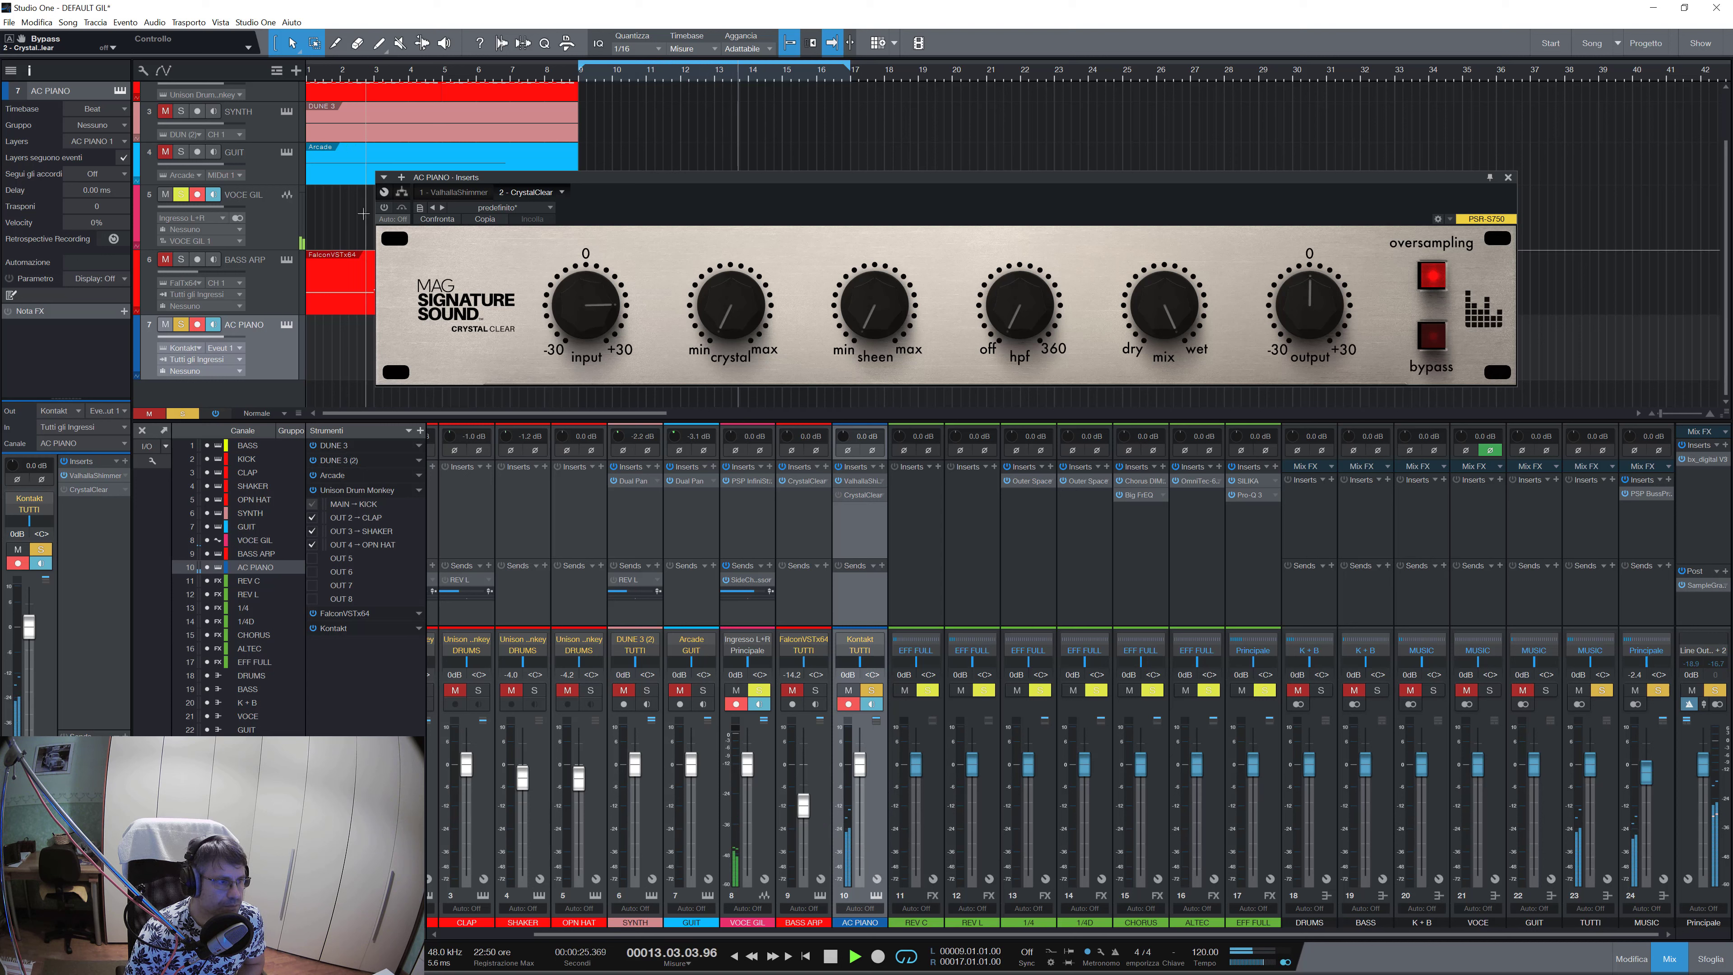
pyautogui.click(384, 207)
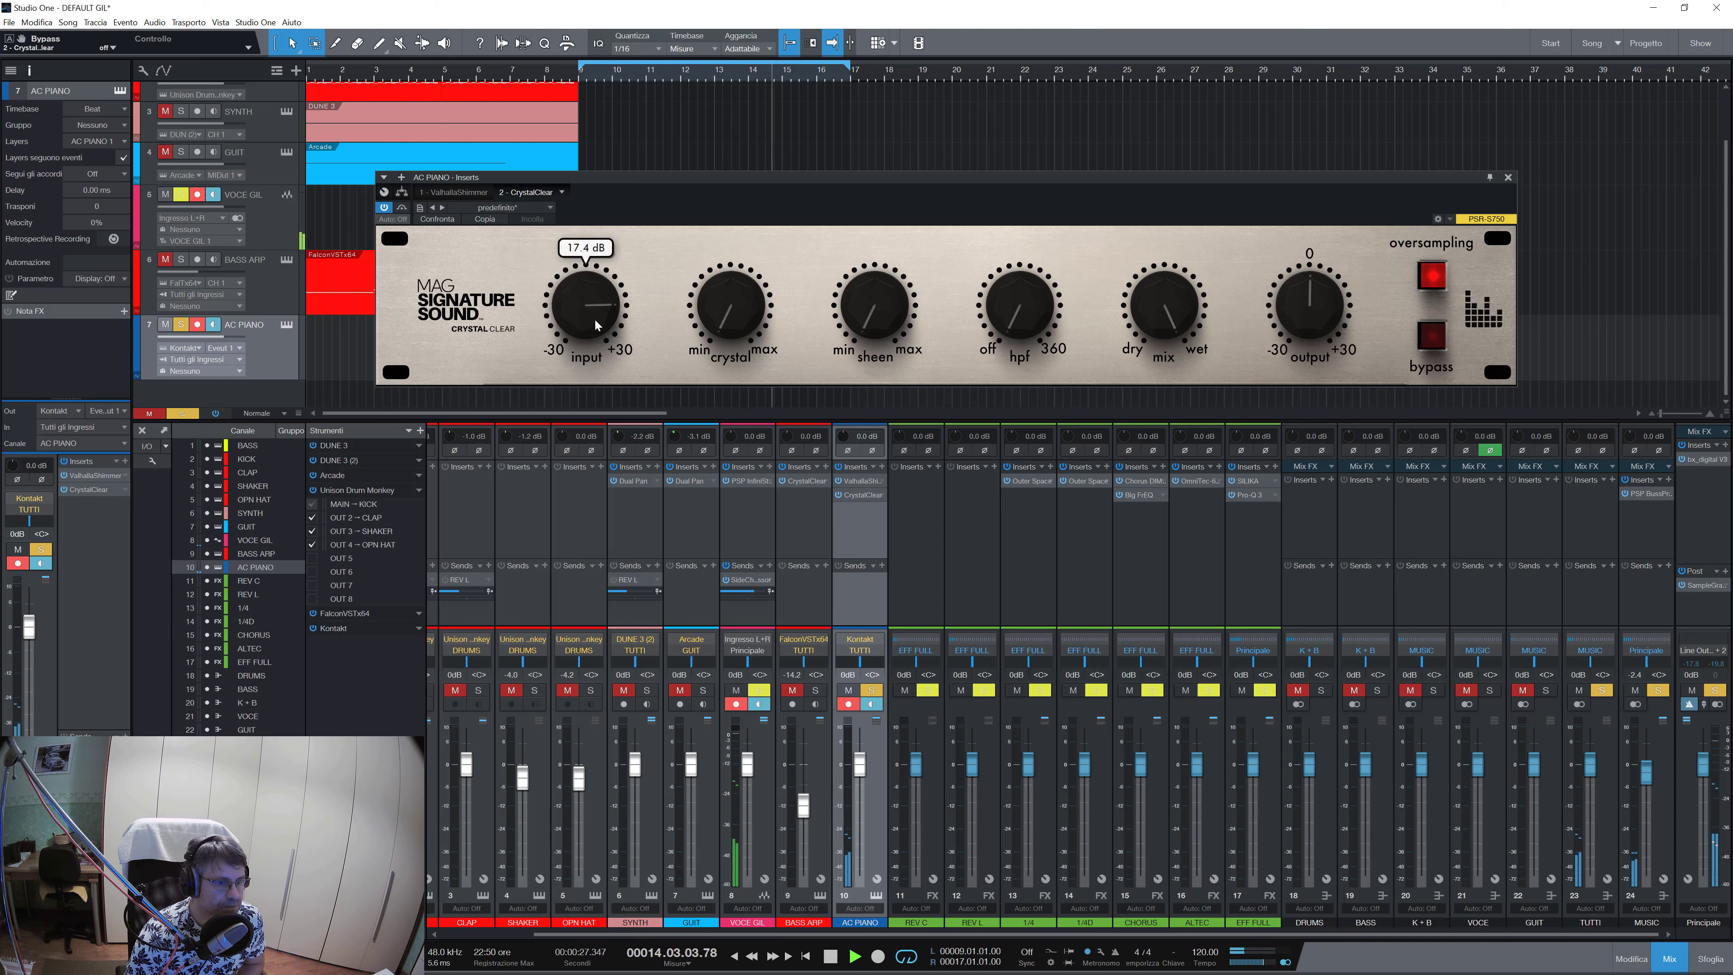
# Lower the input gain to 11.3 dB and fine-tune it to 12.5 dB.
pyautogui.moveTo(585, 319)
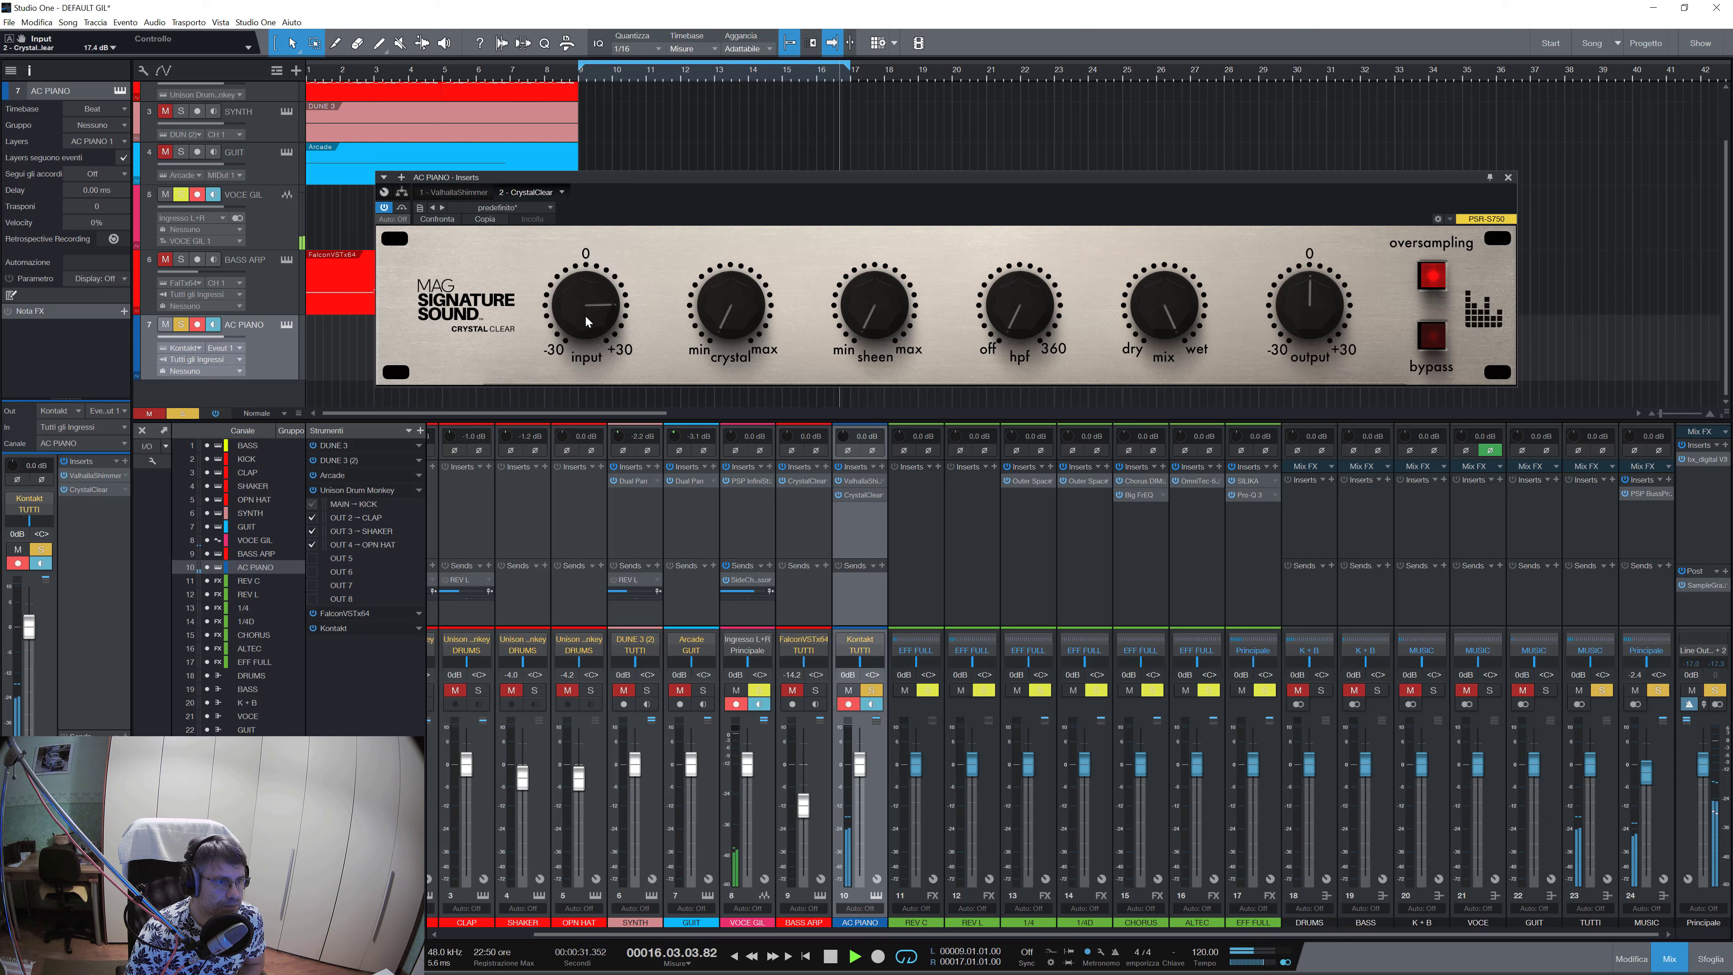
pyautogui.moveTo(586, 322); pyautogui.dragTo(588, 346)
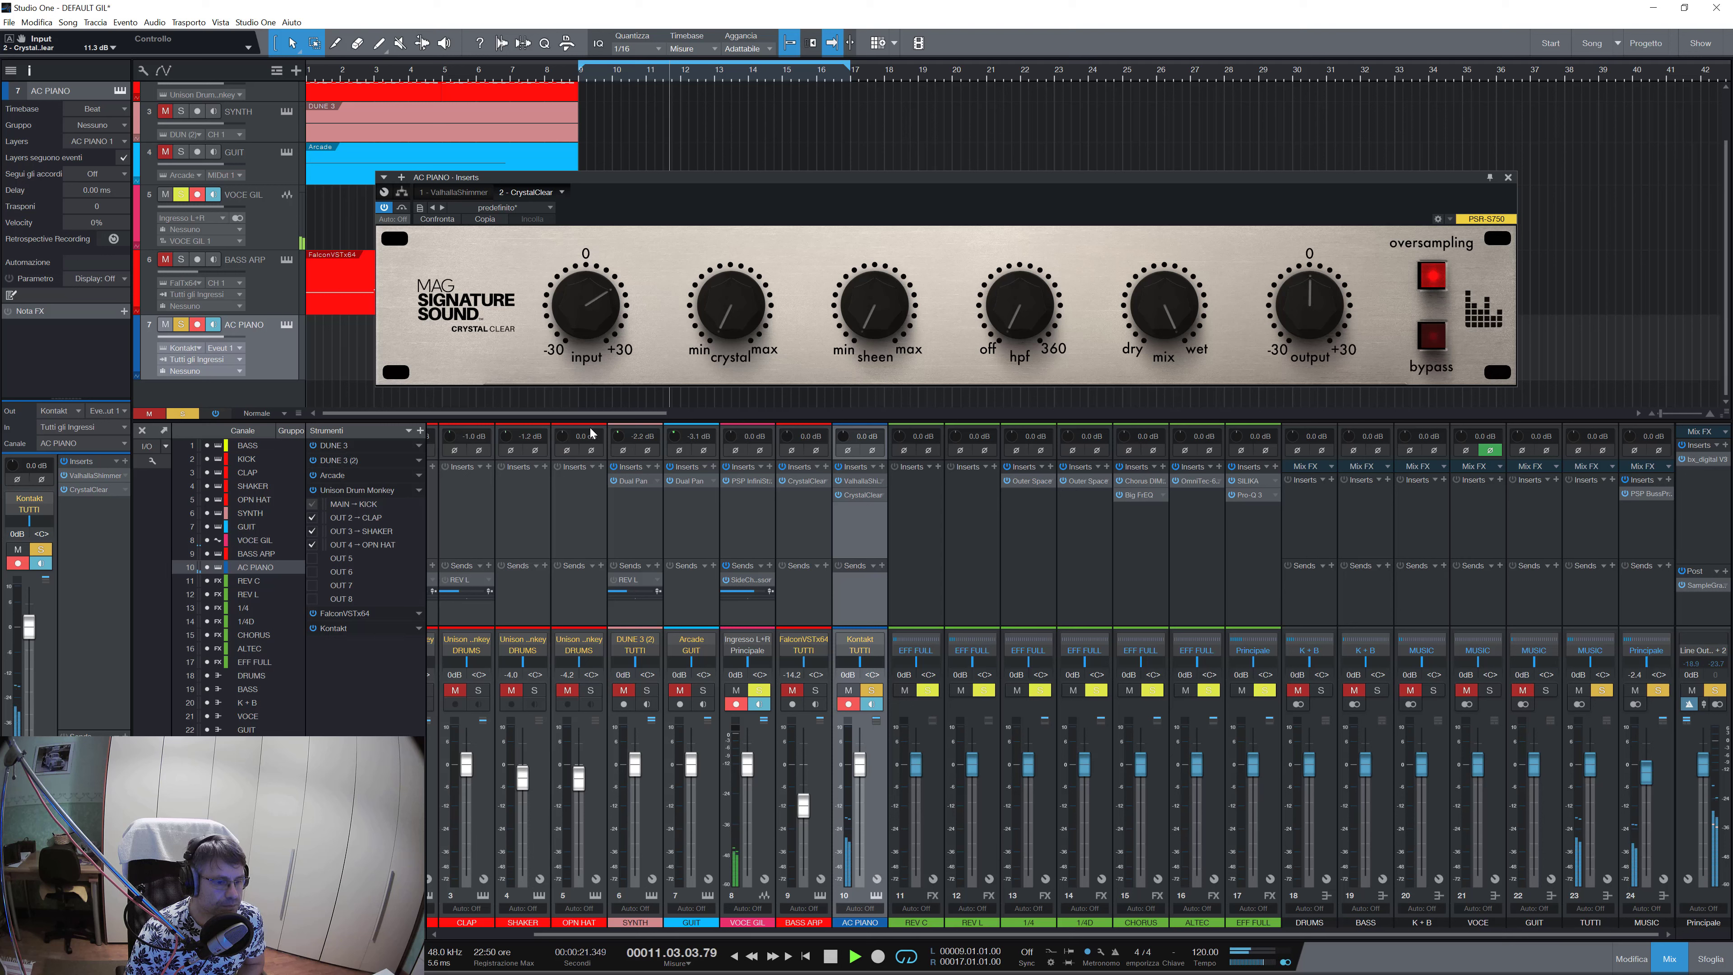
pyautogui.moveTo(593, 320); pyautogui.dragTo(598, 313)
# Sweep the Crystal amount up to 95 %, and settle it at 50 %.
pyautogui.moveTo(727, 321)
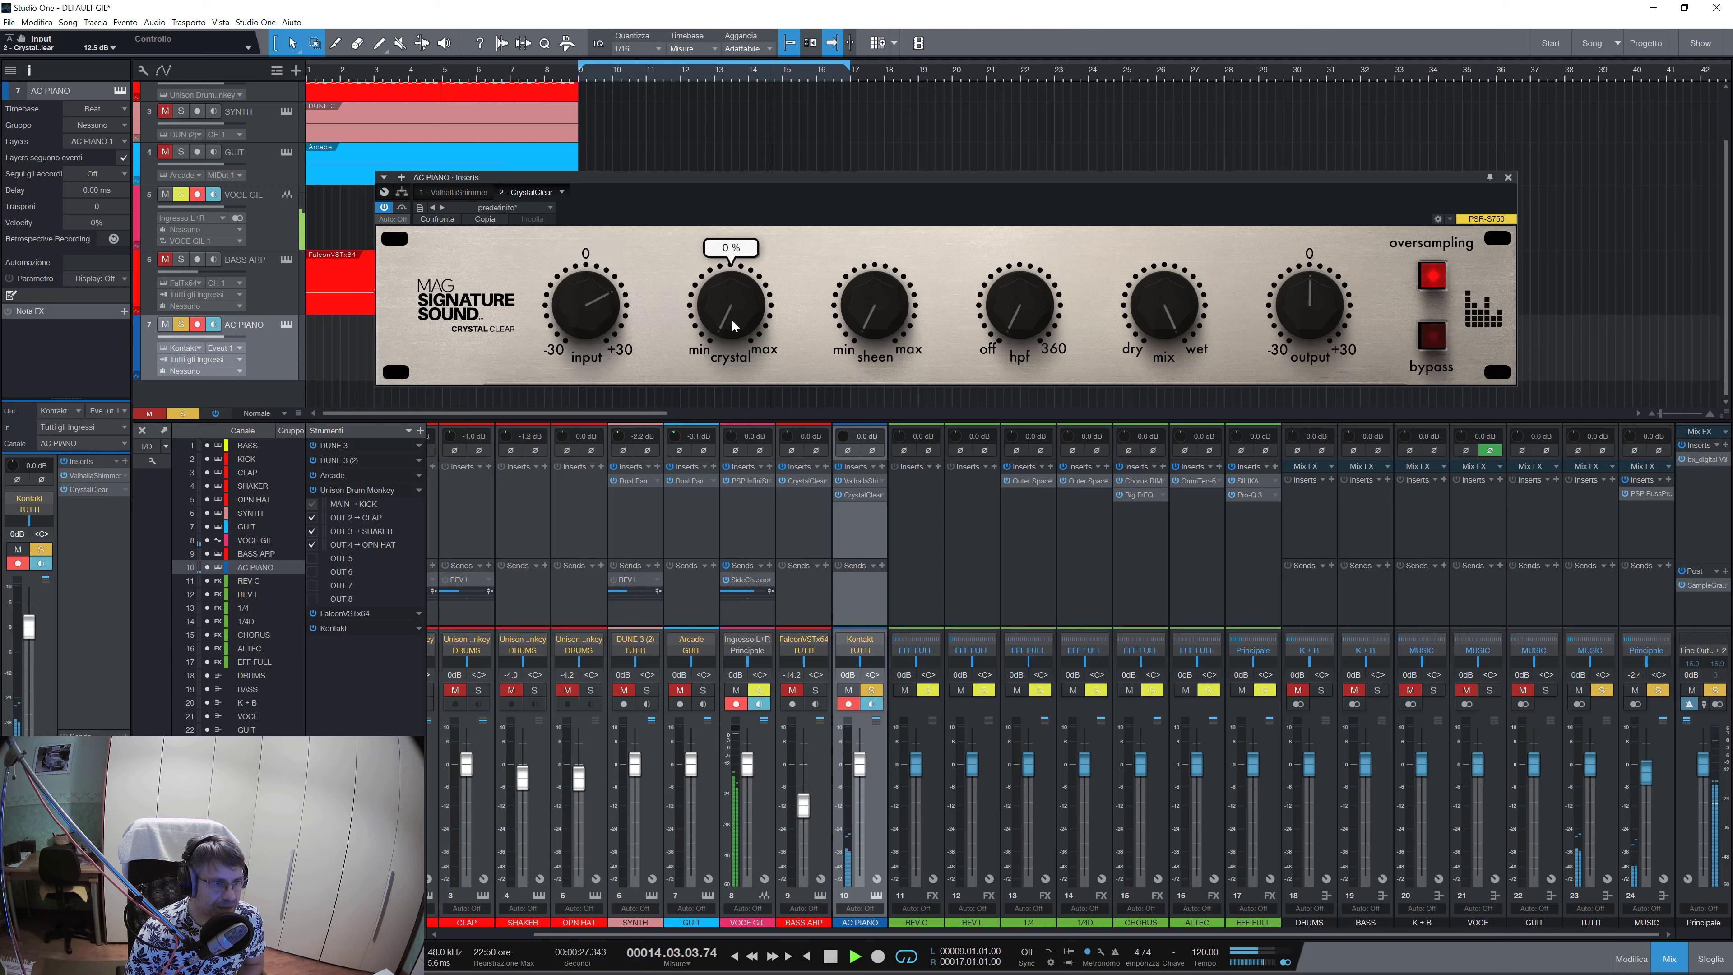
pyautogui.moveTo(602, 311)
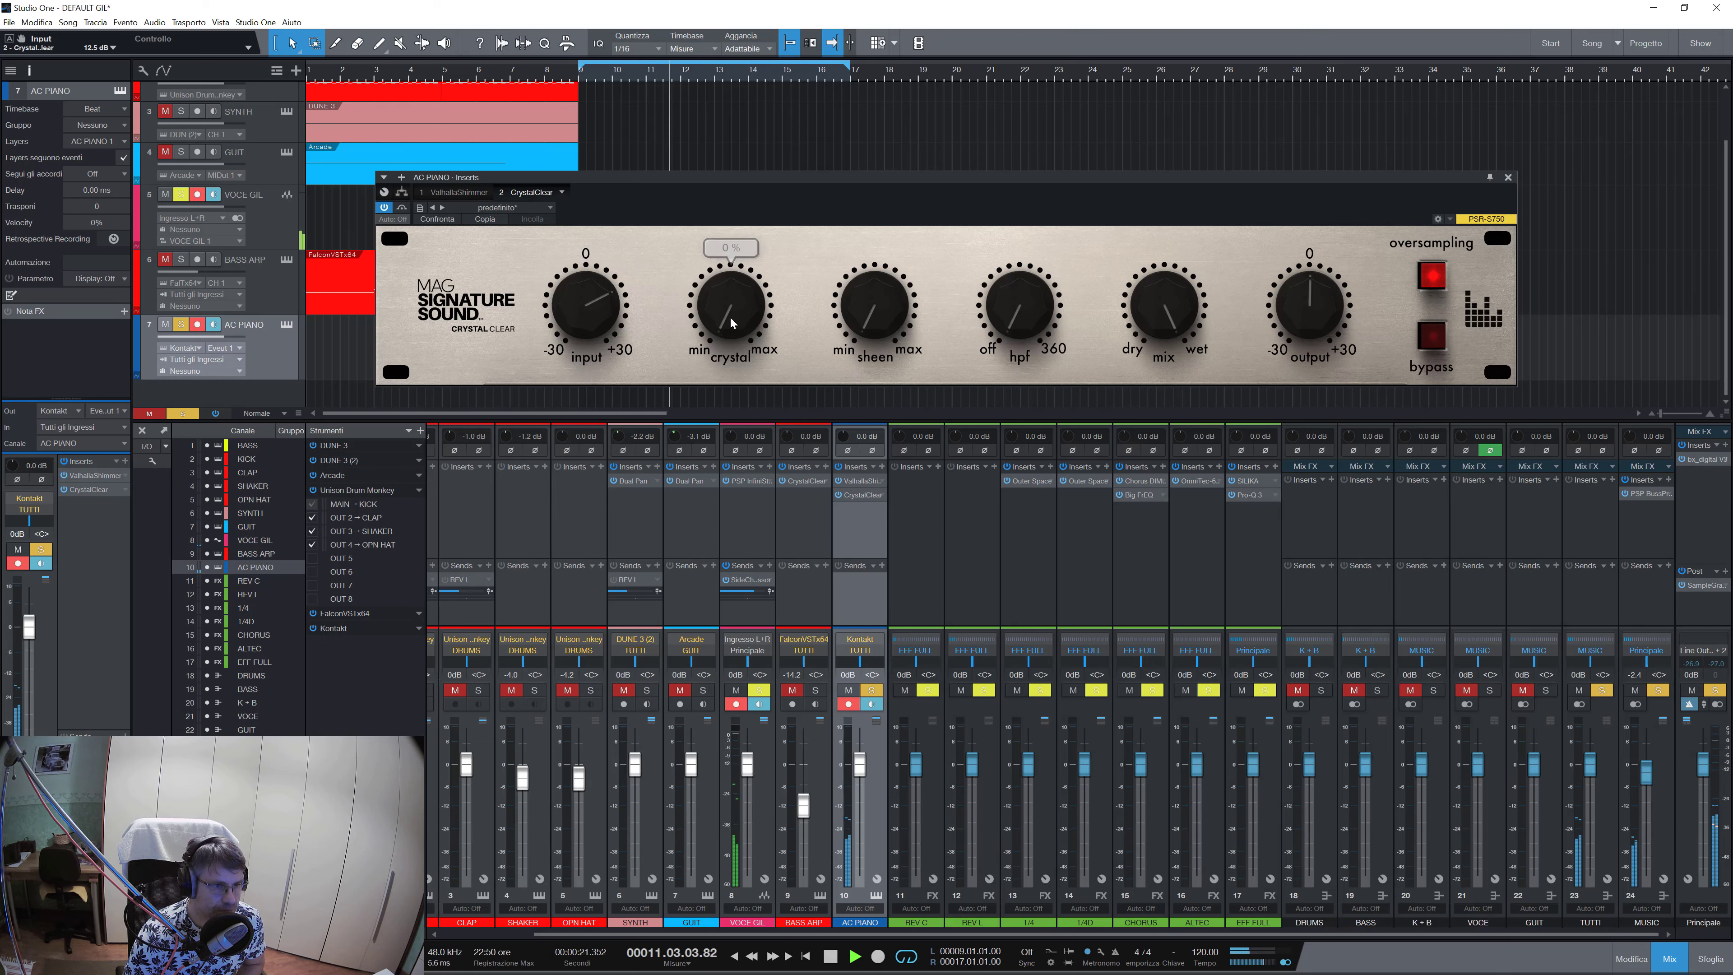
pyautogui.moveTo(732, 322); pyautogui.dragTo(726, 228)
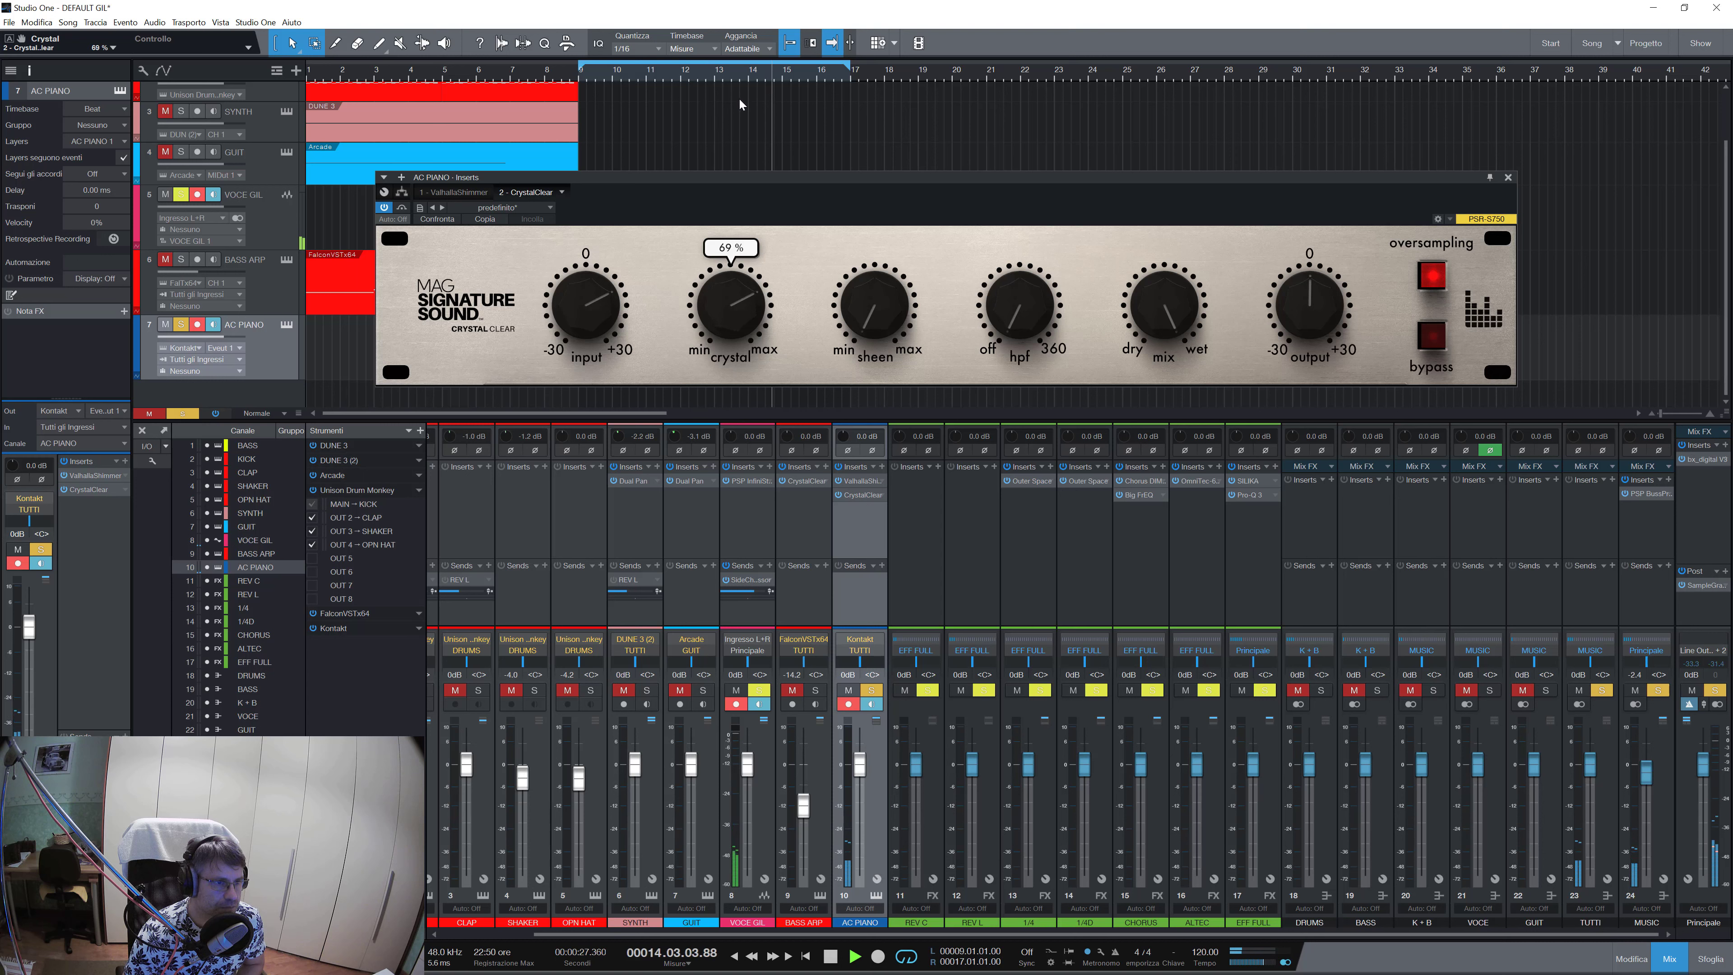
pyautogui.moveTo(750, 58); pyautogui.dragTo(750, 35)
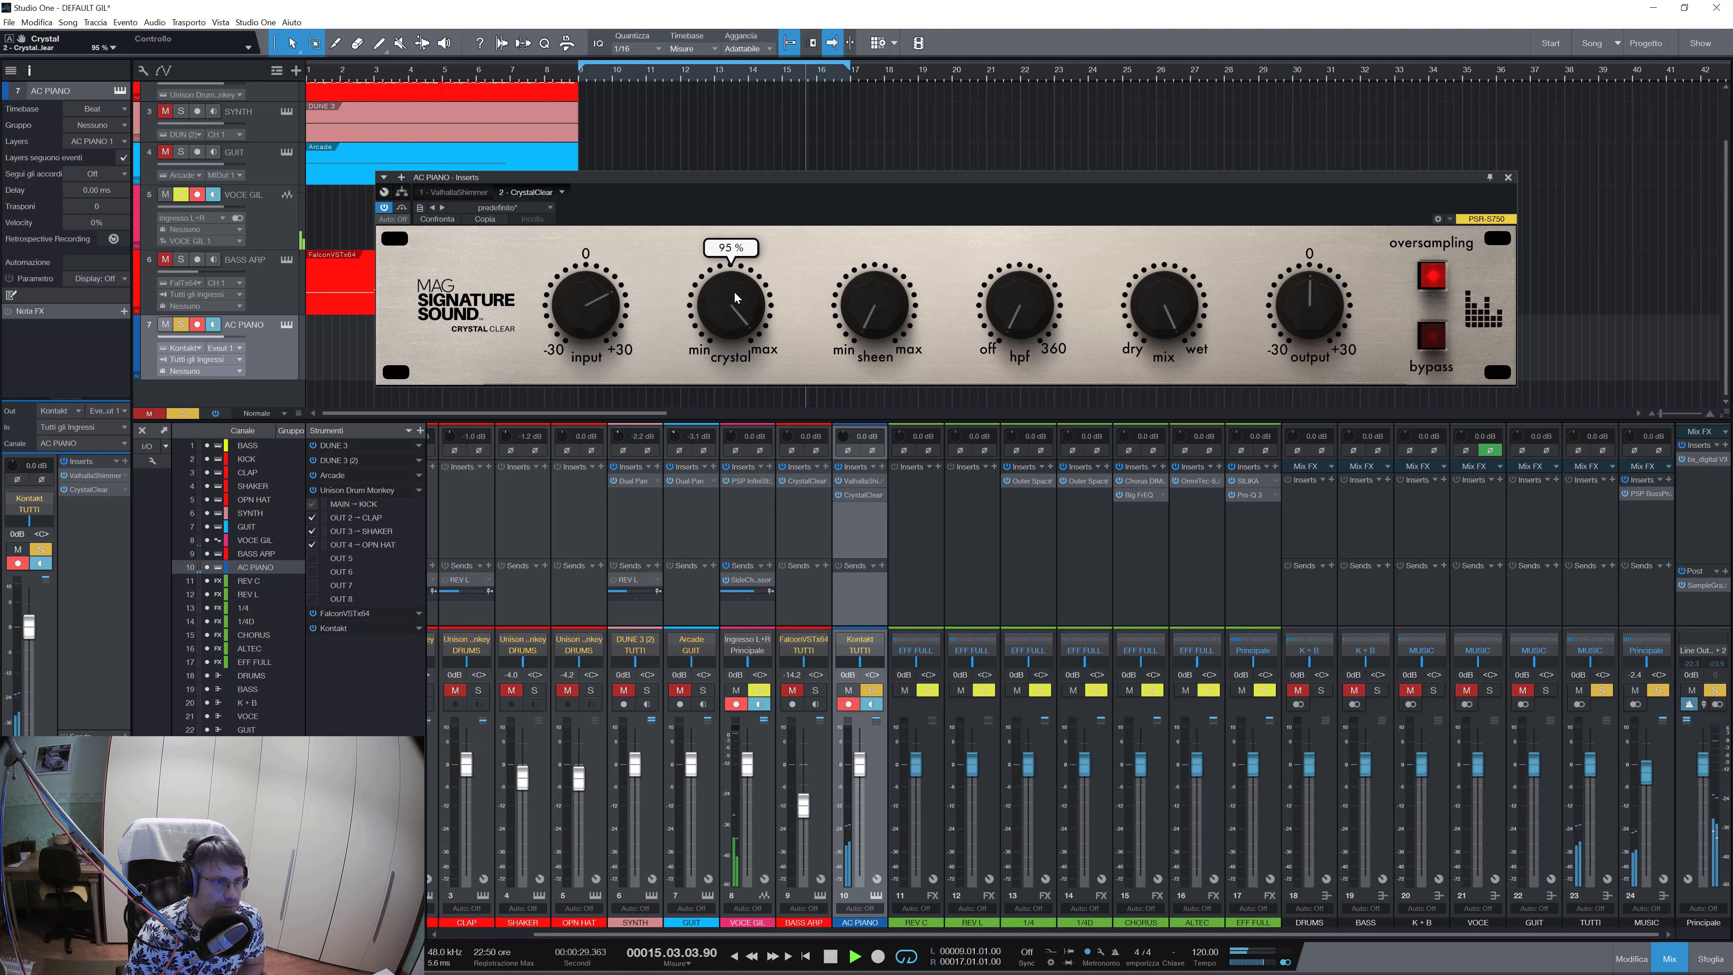
pyautogui.moveTo(741, 245); pyautogui.dragTo(737, 597)
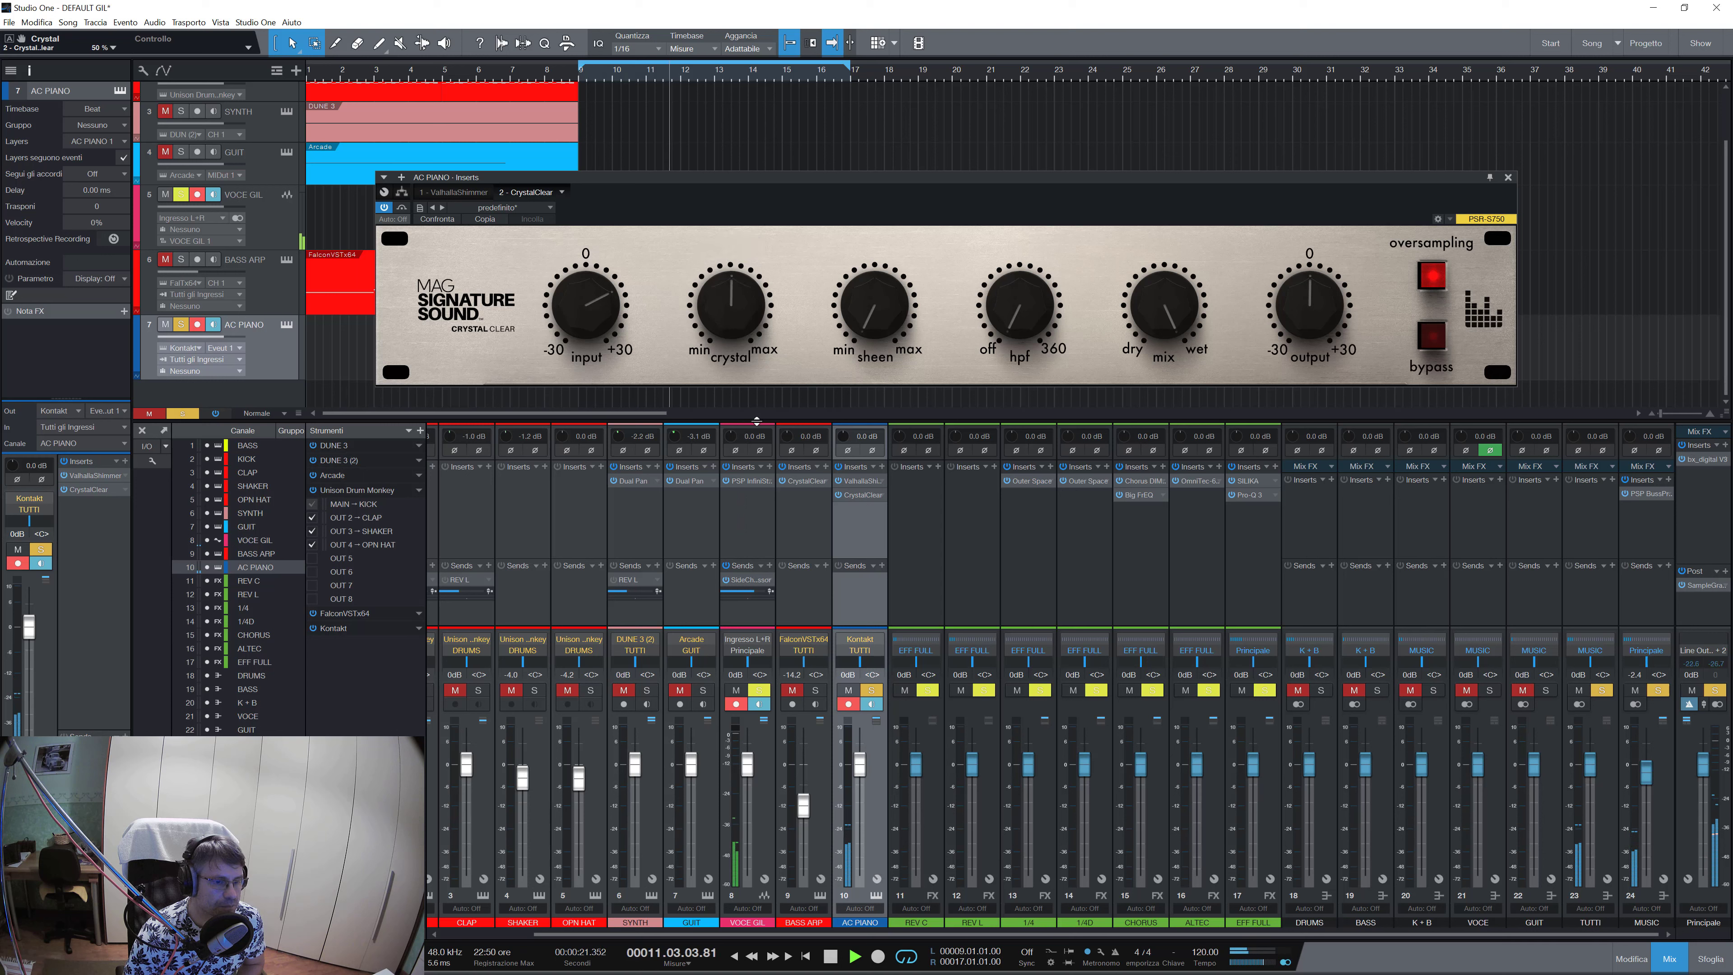
# Raise the Sheen amount gradually through about 35 % to 43 %.
pyautogui.moveTo(858, 330)
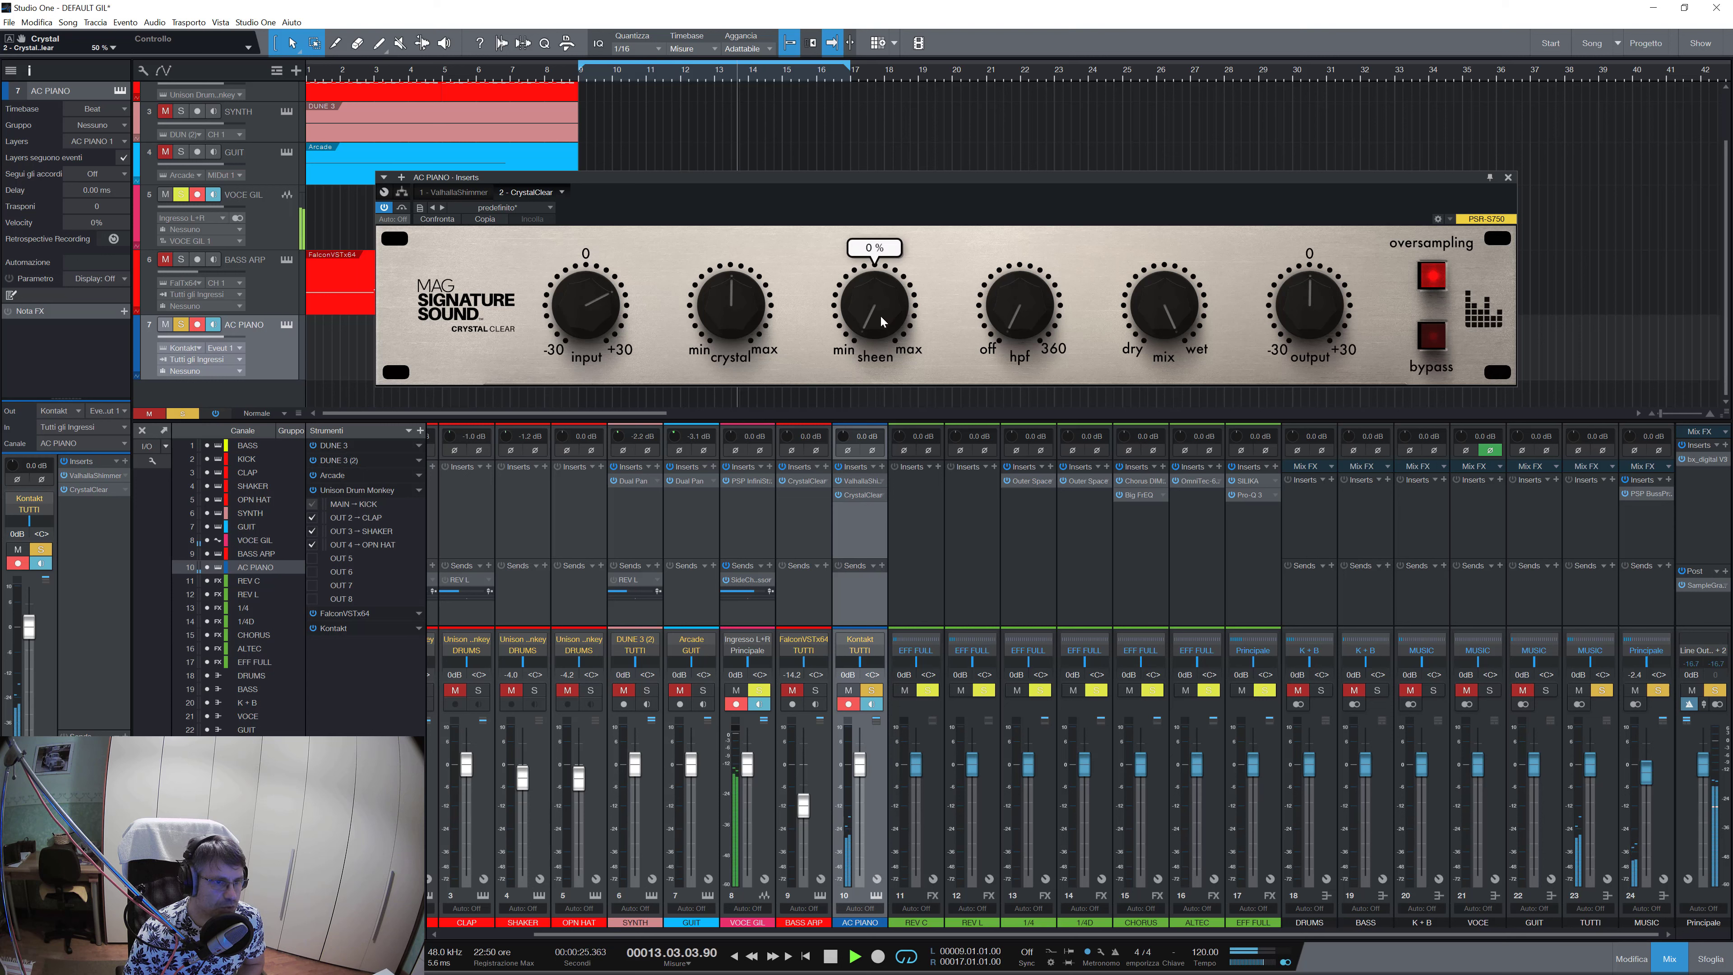
pyautogui.moveTo(561, 335)
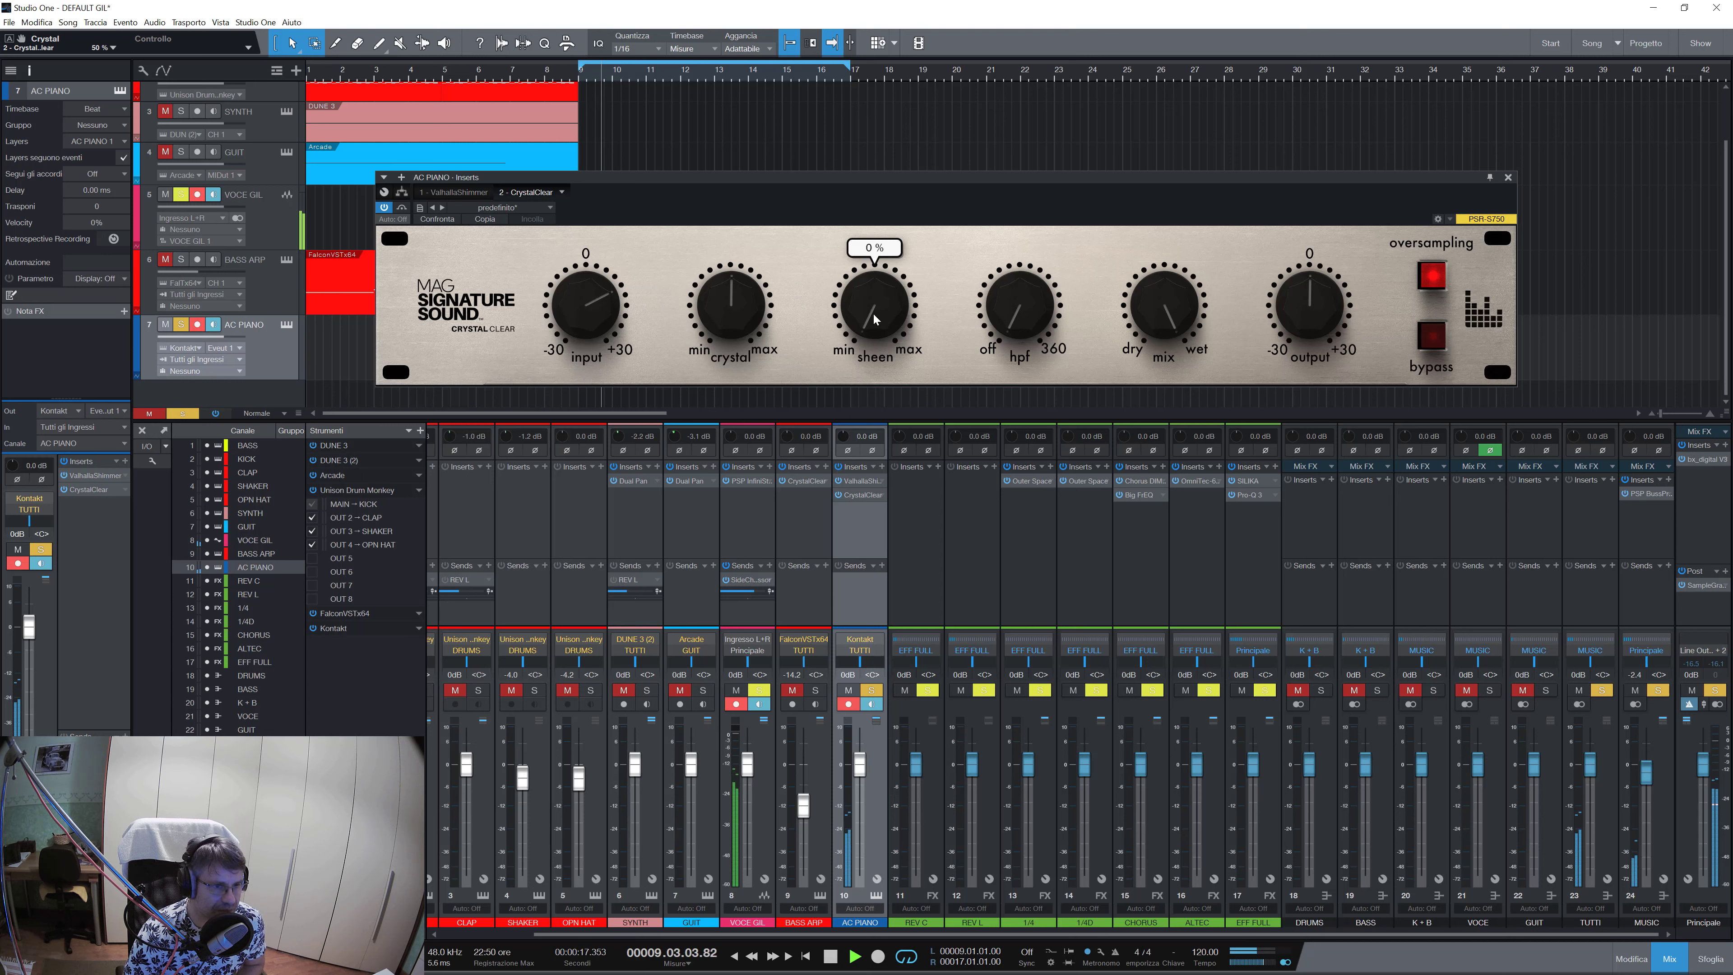
pyautogui.moveTo(873, 311); pyautogui.dragTo(876, 177)
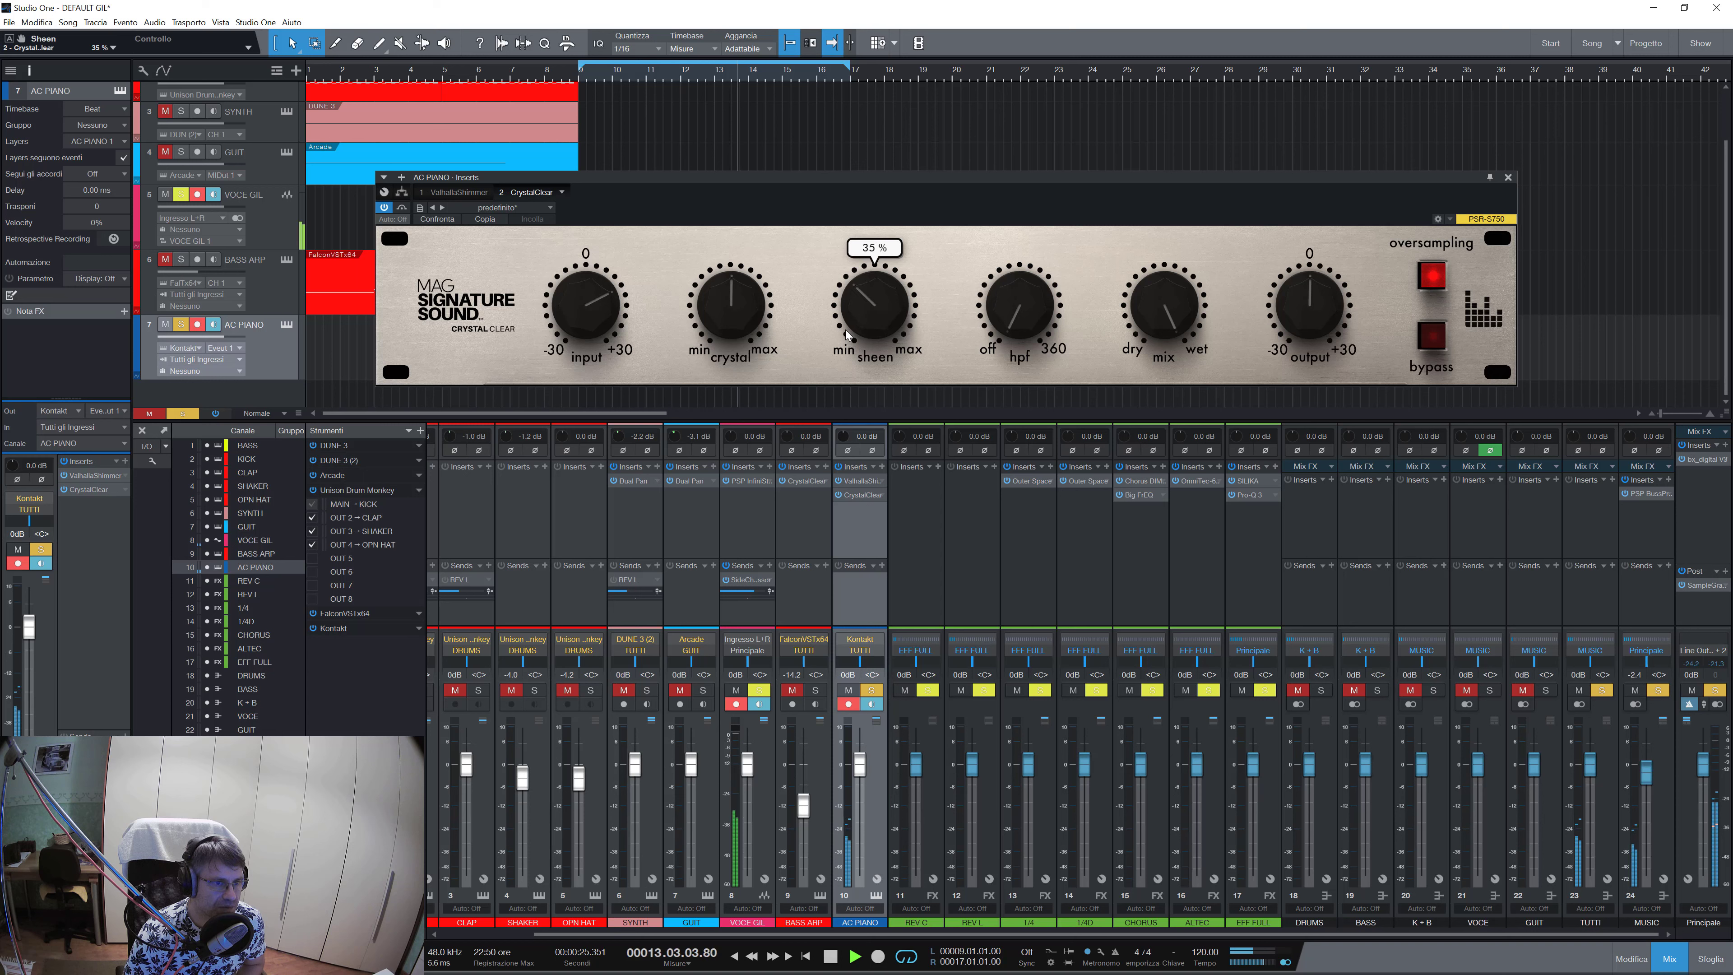
pyautogui.scroll(1, 876, 310)
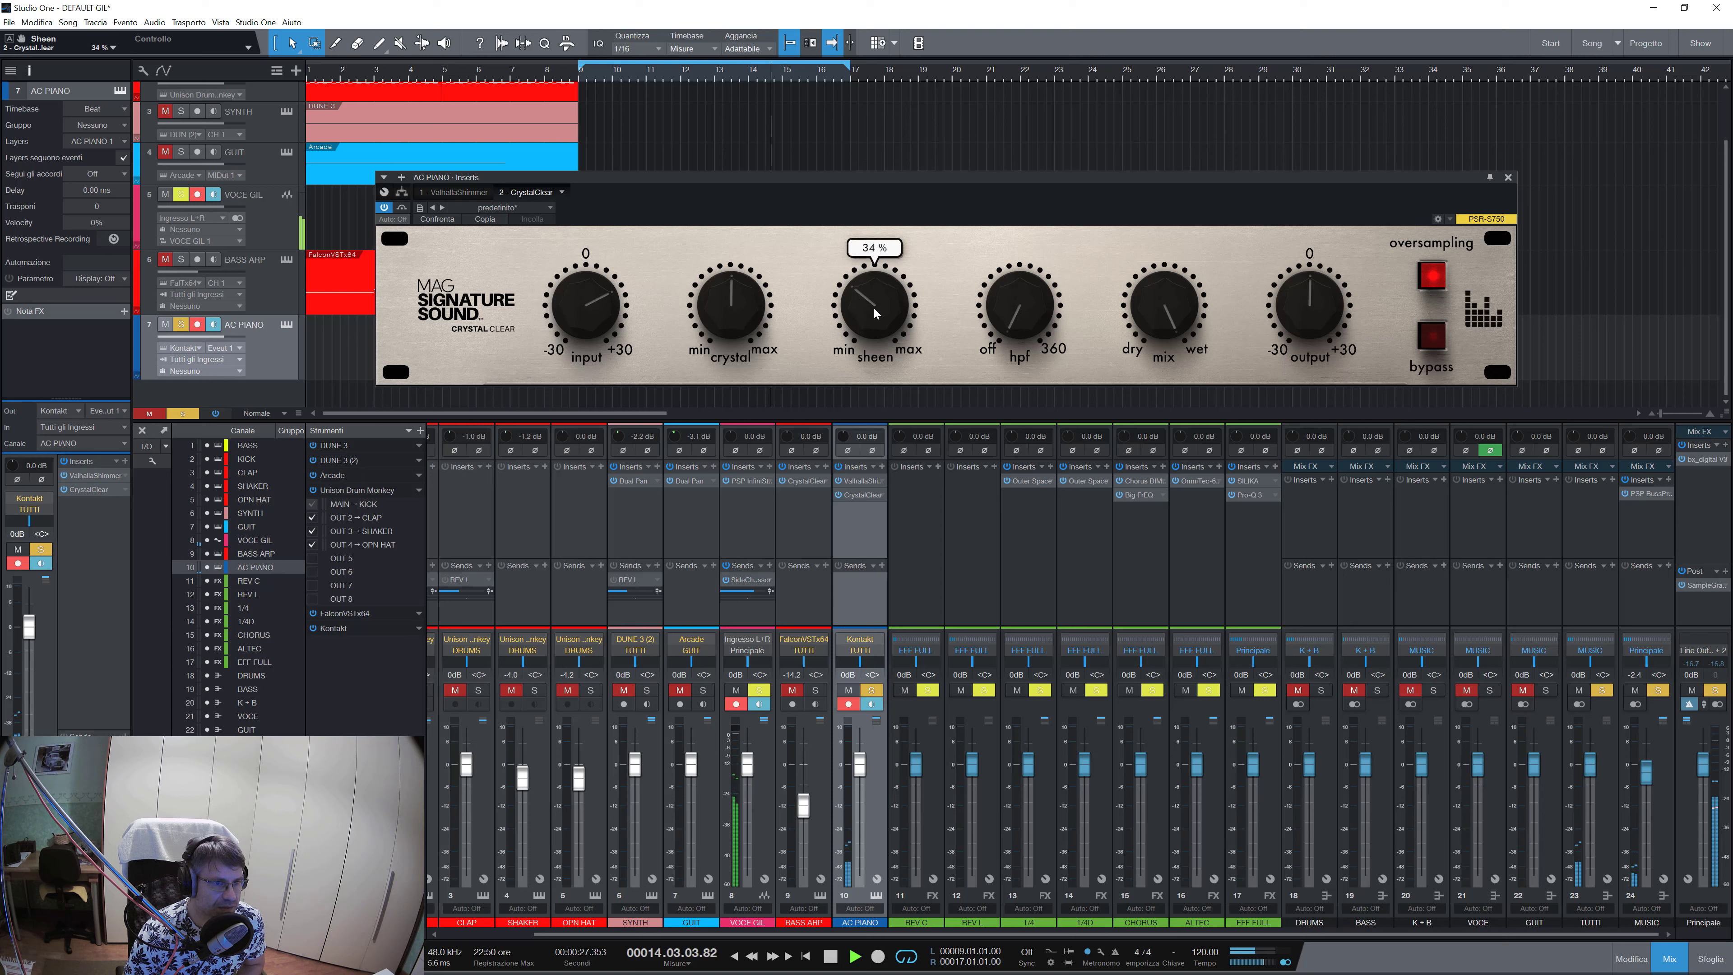
pyautogui.scroll(-2, 875, 313)
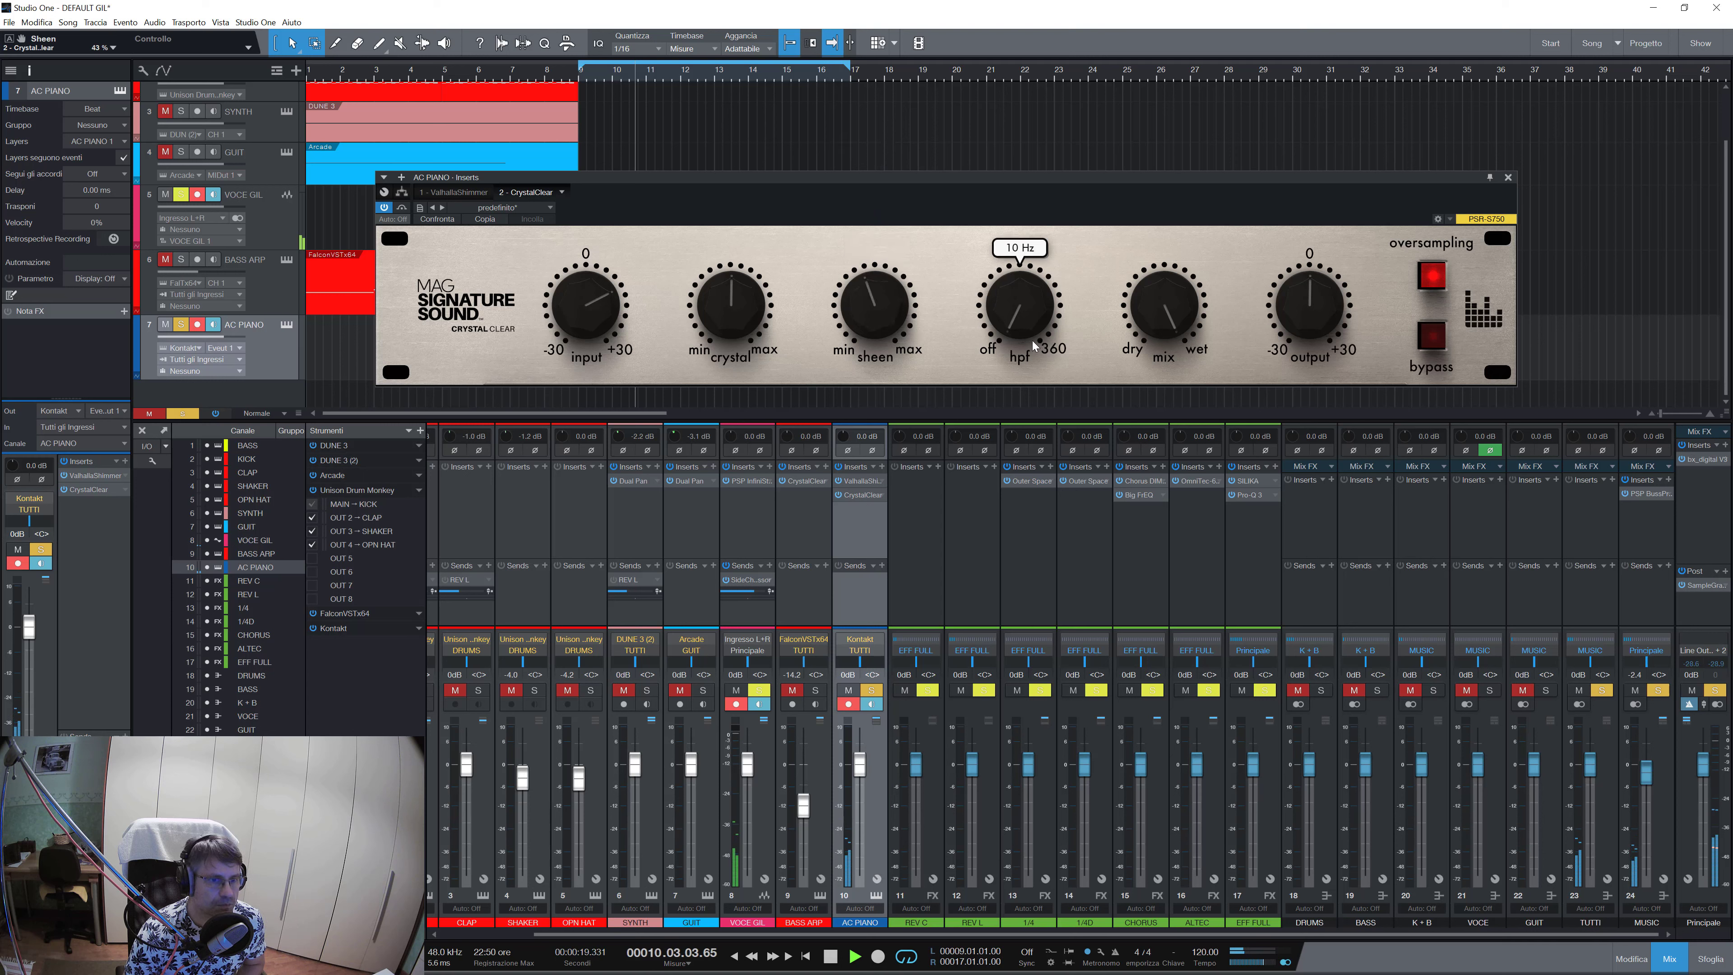
# Sweep the high-pass filter up to 360 Hz and bring it back down to 186 Hz.
pyautogui.moveTo(1030, 334)
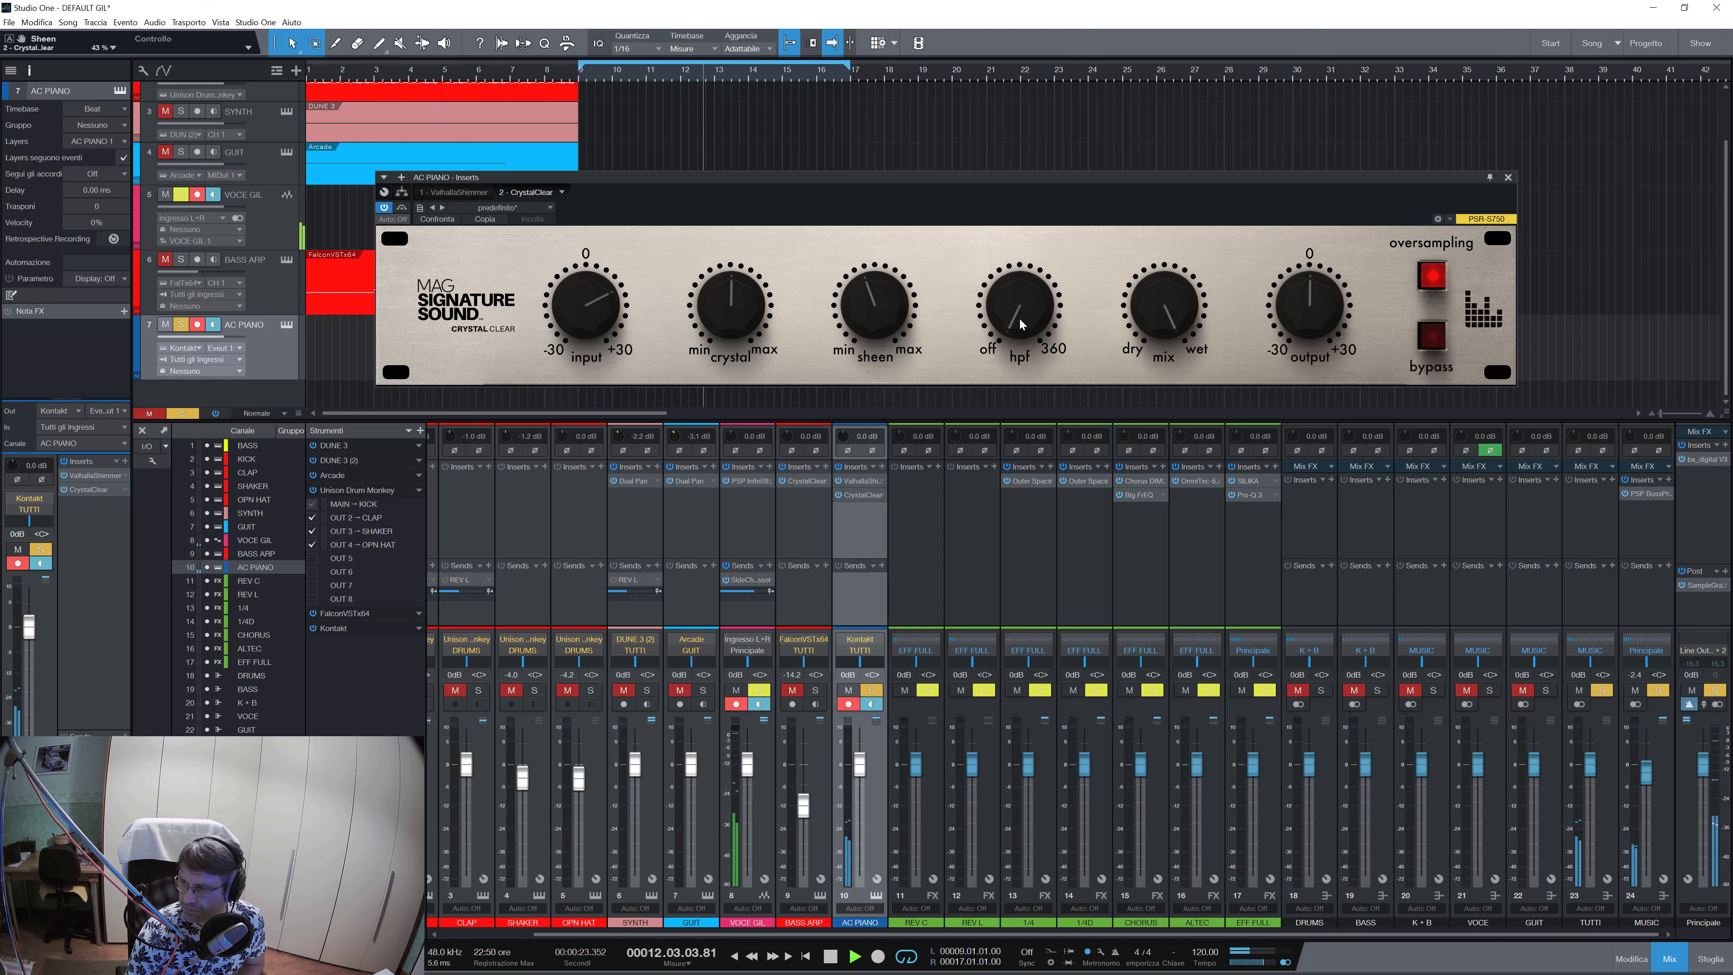
pyautogui.moveTo(1022, 324); pyautogui.dragTo(1005, 65)
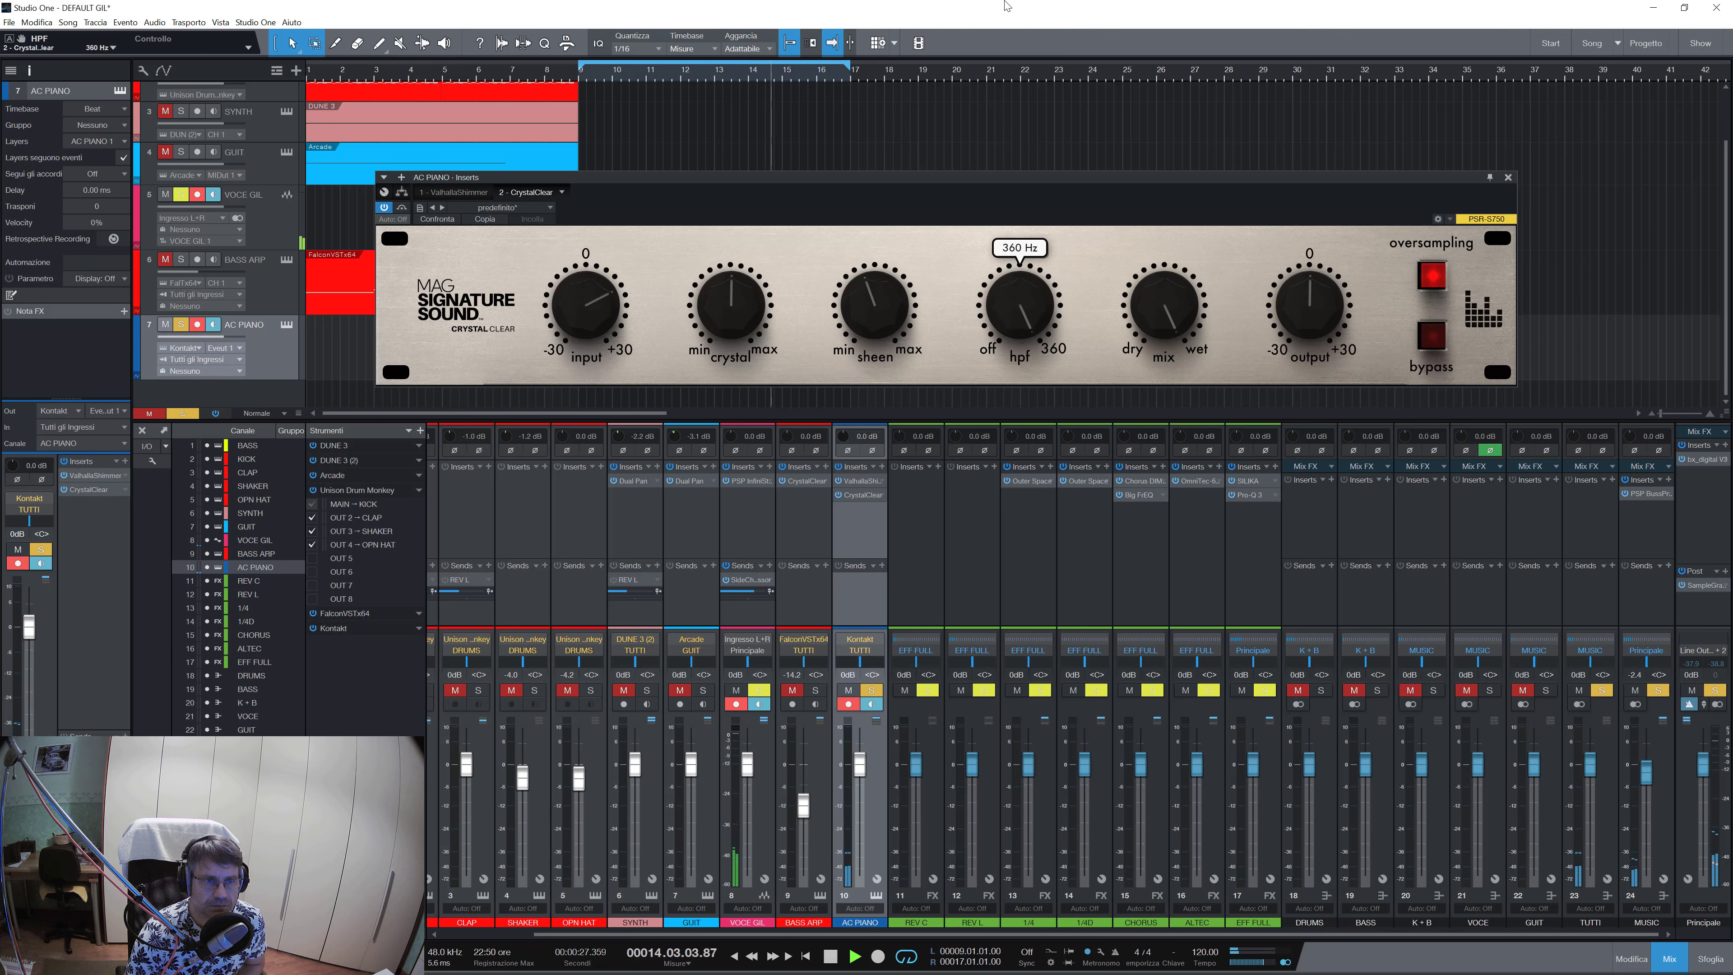
pyautogui.moveTo(1005, 6); pyautogui.dragTo(1003, 20)
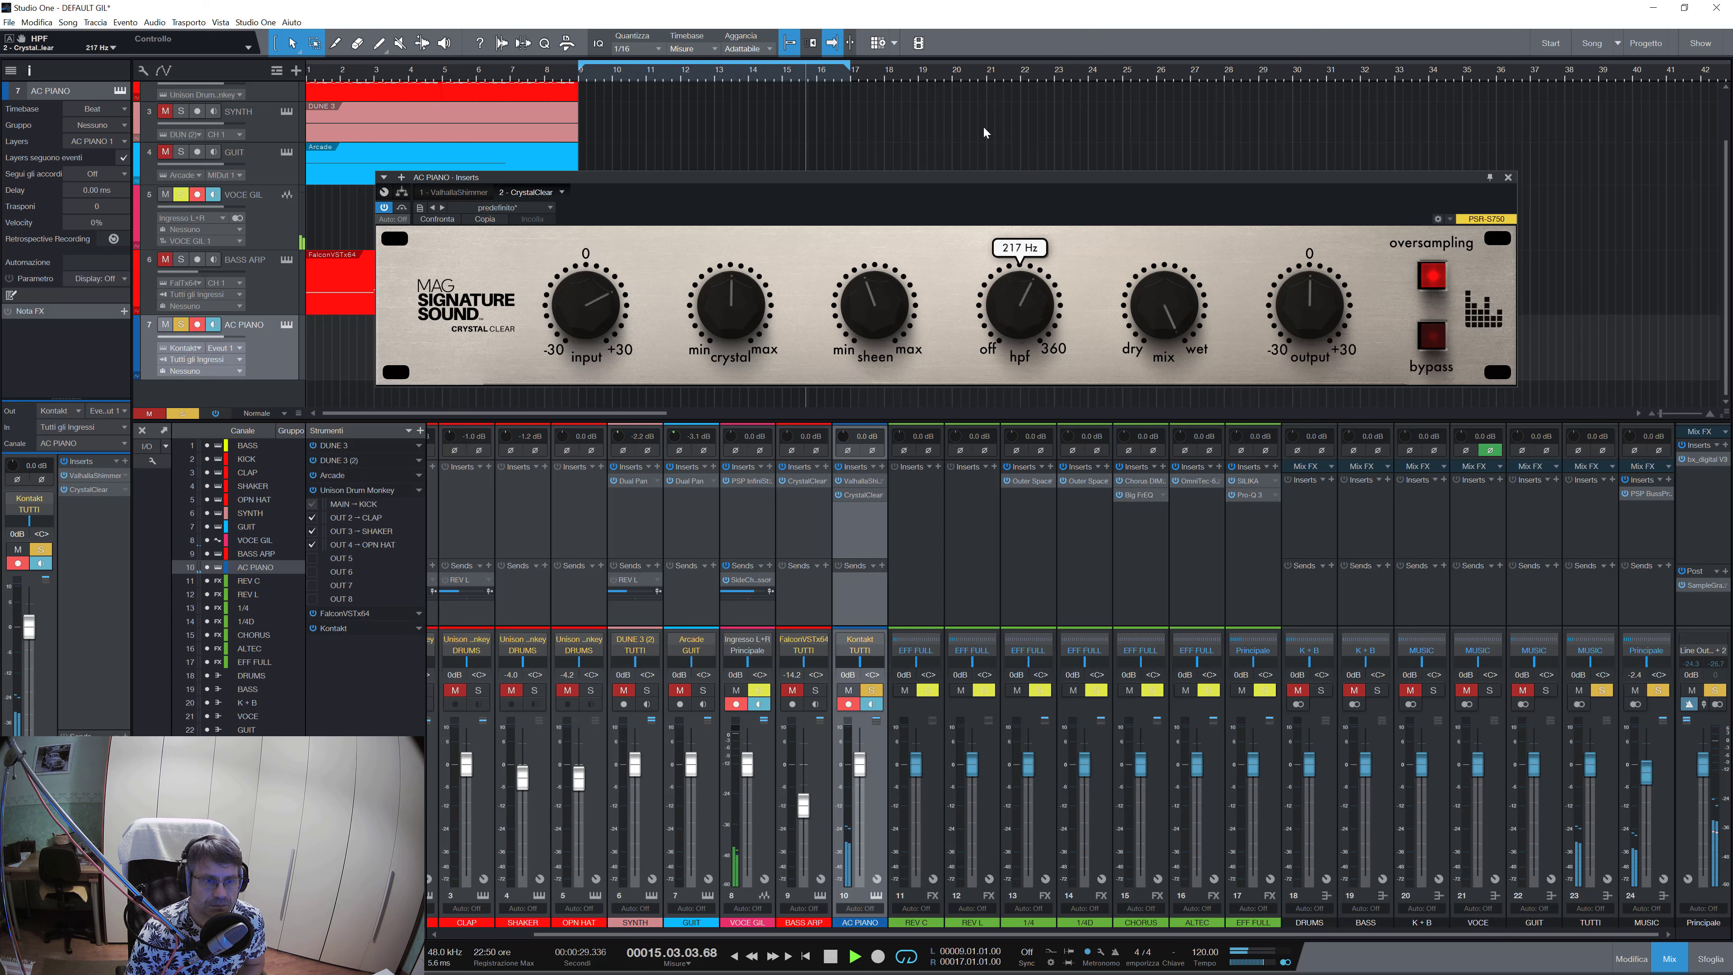
pyautogui.moveTo(983, 127); pyautogui.dragTo(984, 153)
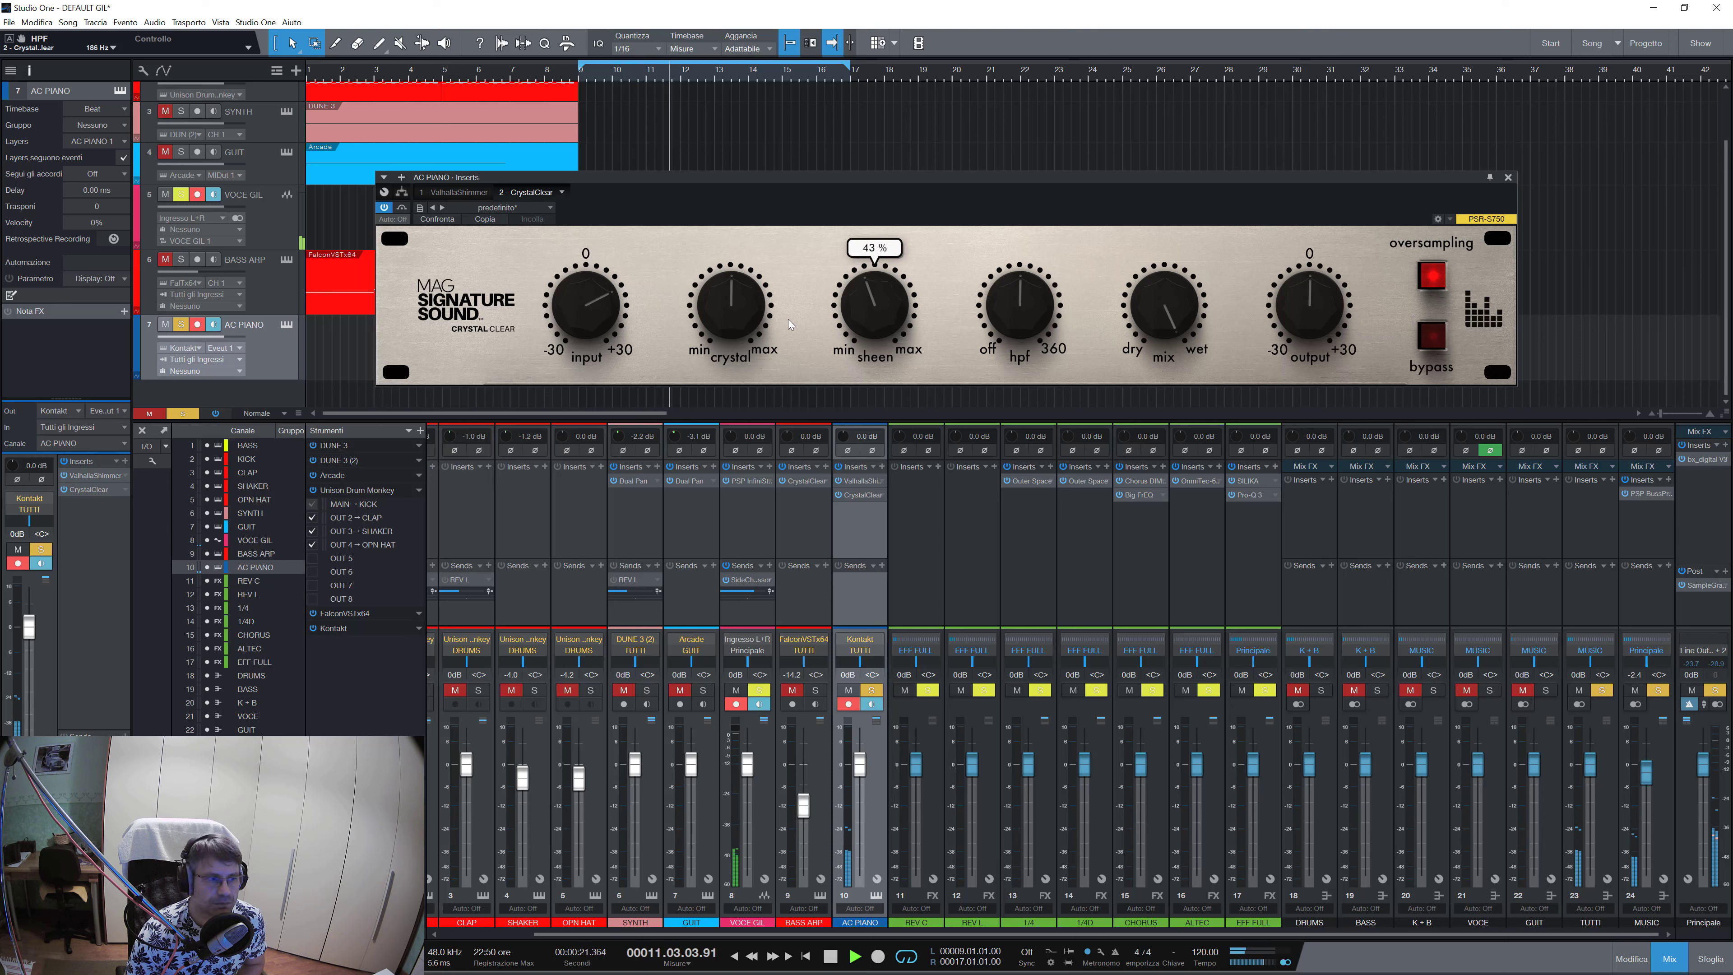
# Raise the output gain to 5.0 dB and compare the sound with the plugin off and on.
pyautogui.moveTo(1320, 339); pyautogui.dragTo(1316, 325)
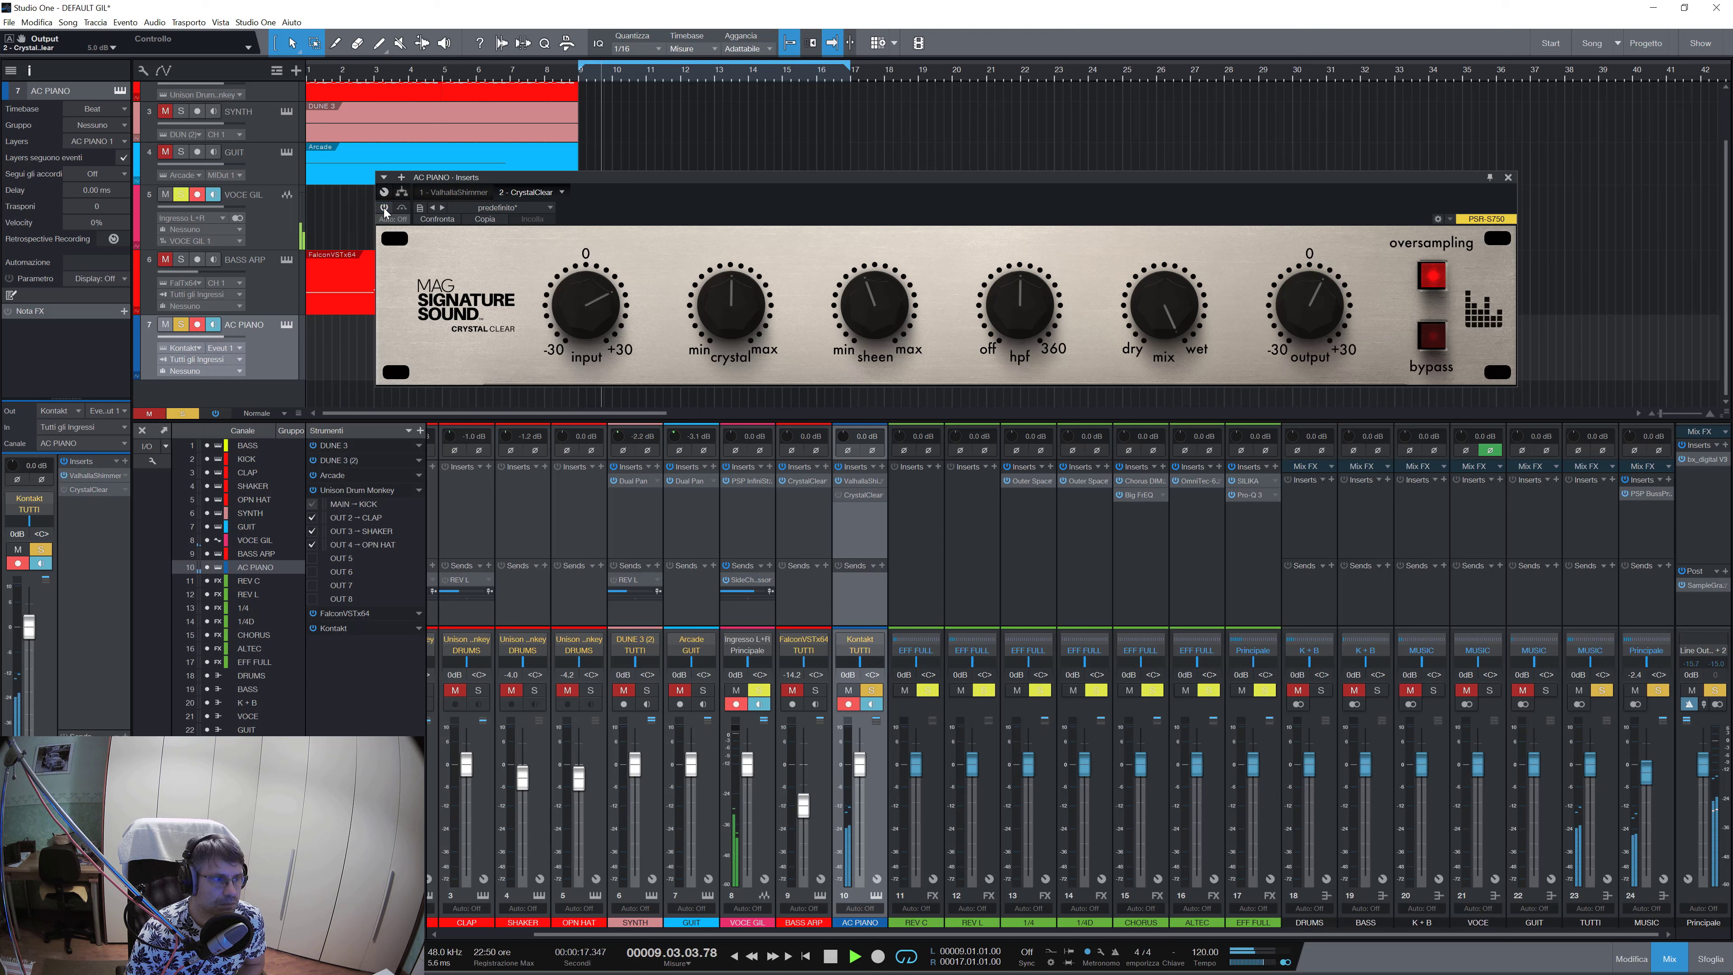
pyautogui.click(383, 206)
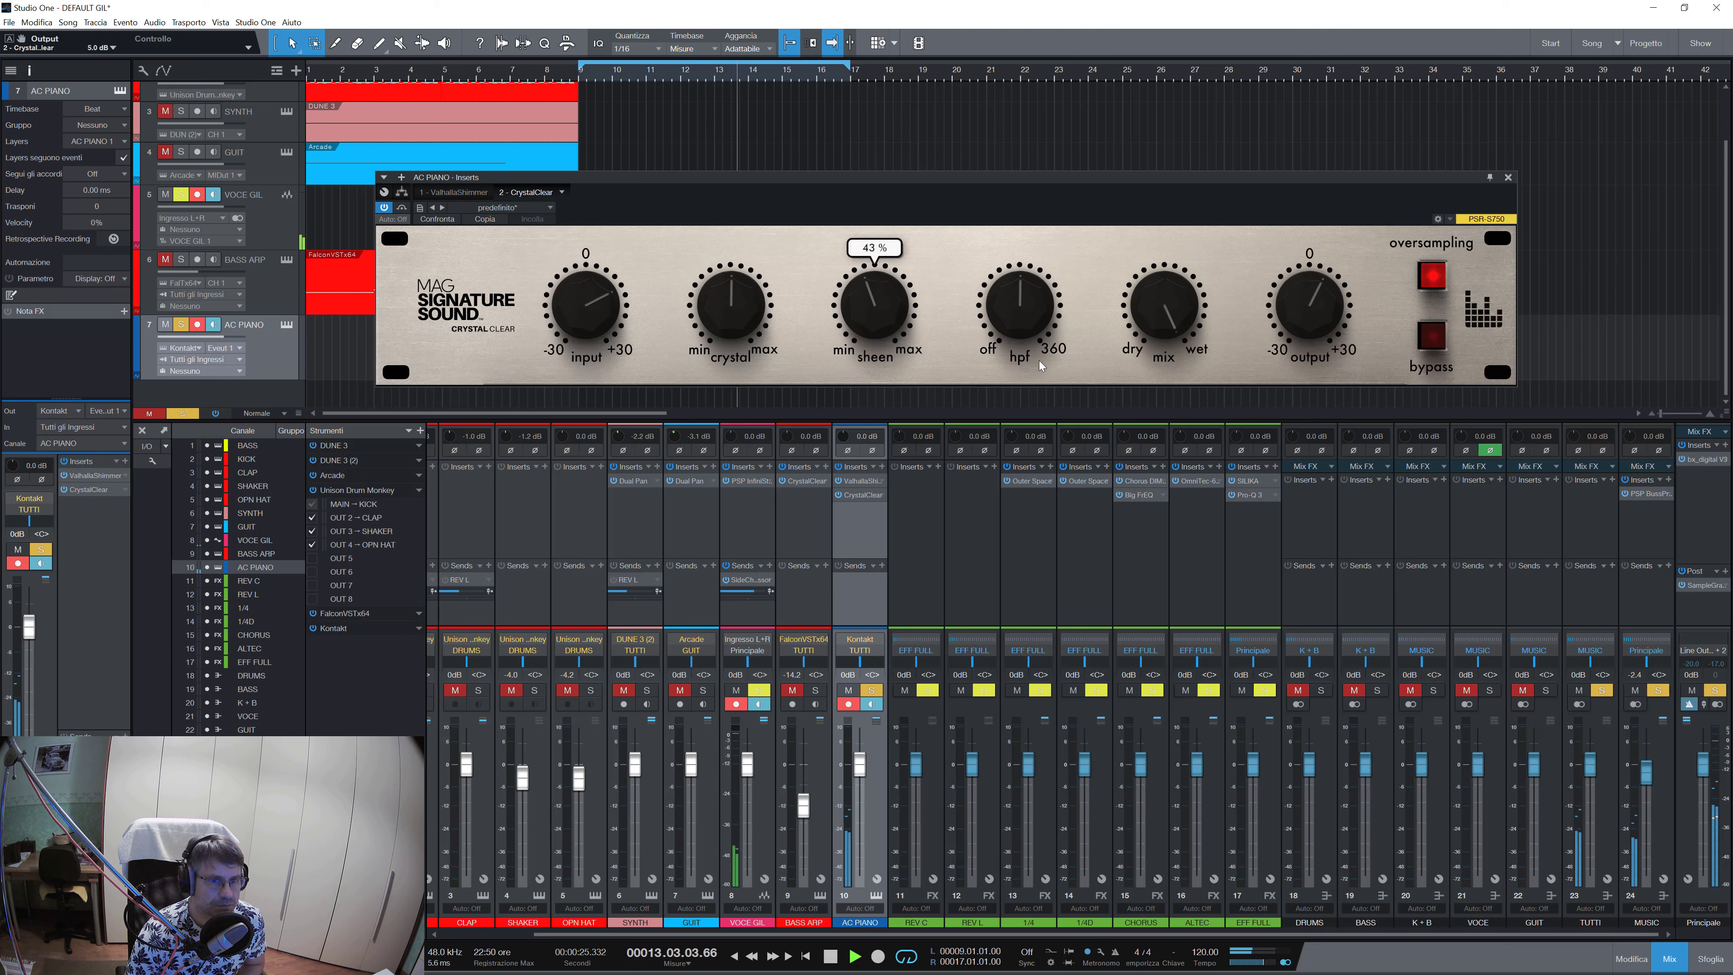
pyautogui.moveTo(1017, 304)
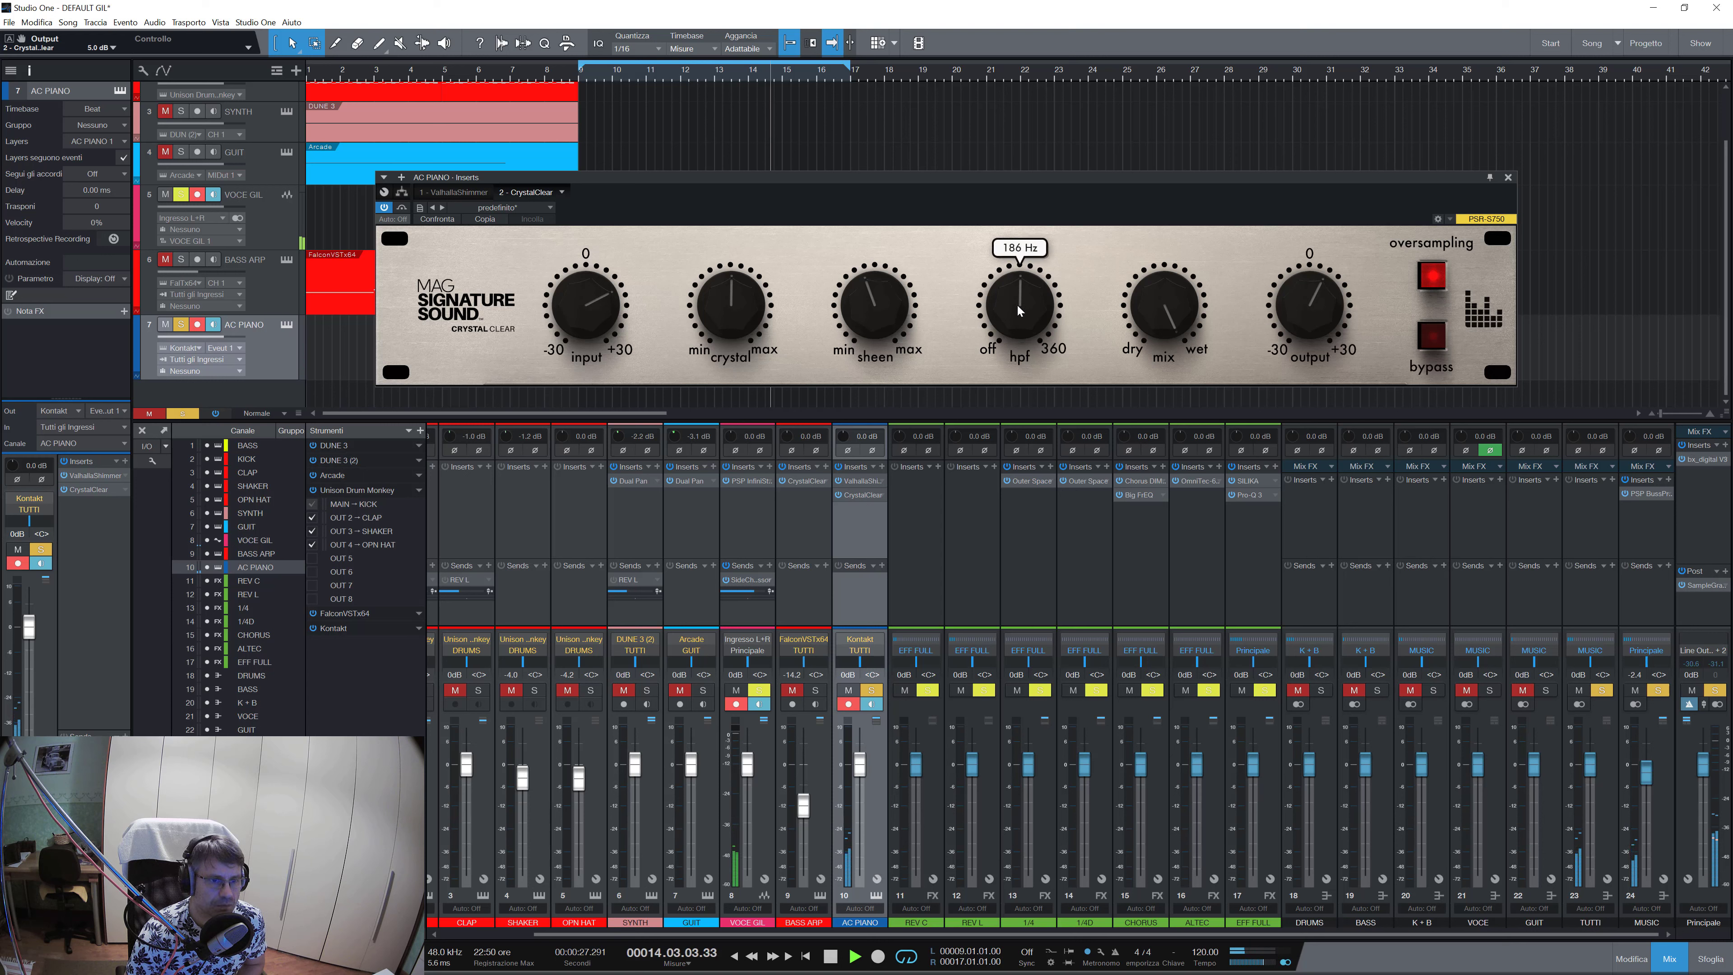
# Lower the high-pass filter to 170 Hz and the output gain to 3.8 dB, comparing the piano bypassed and processed.
pyautogui.moveTo(1019, 301); pyautogui.dragTo(1021, 318)
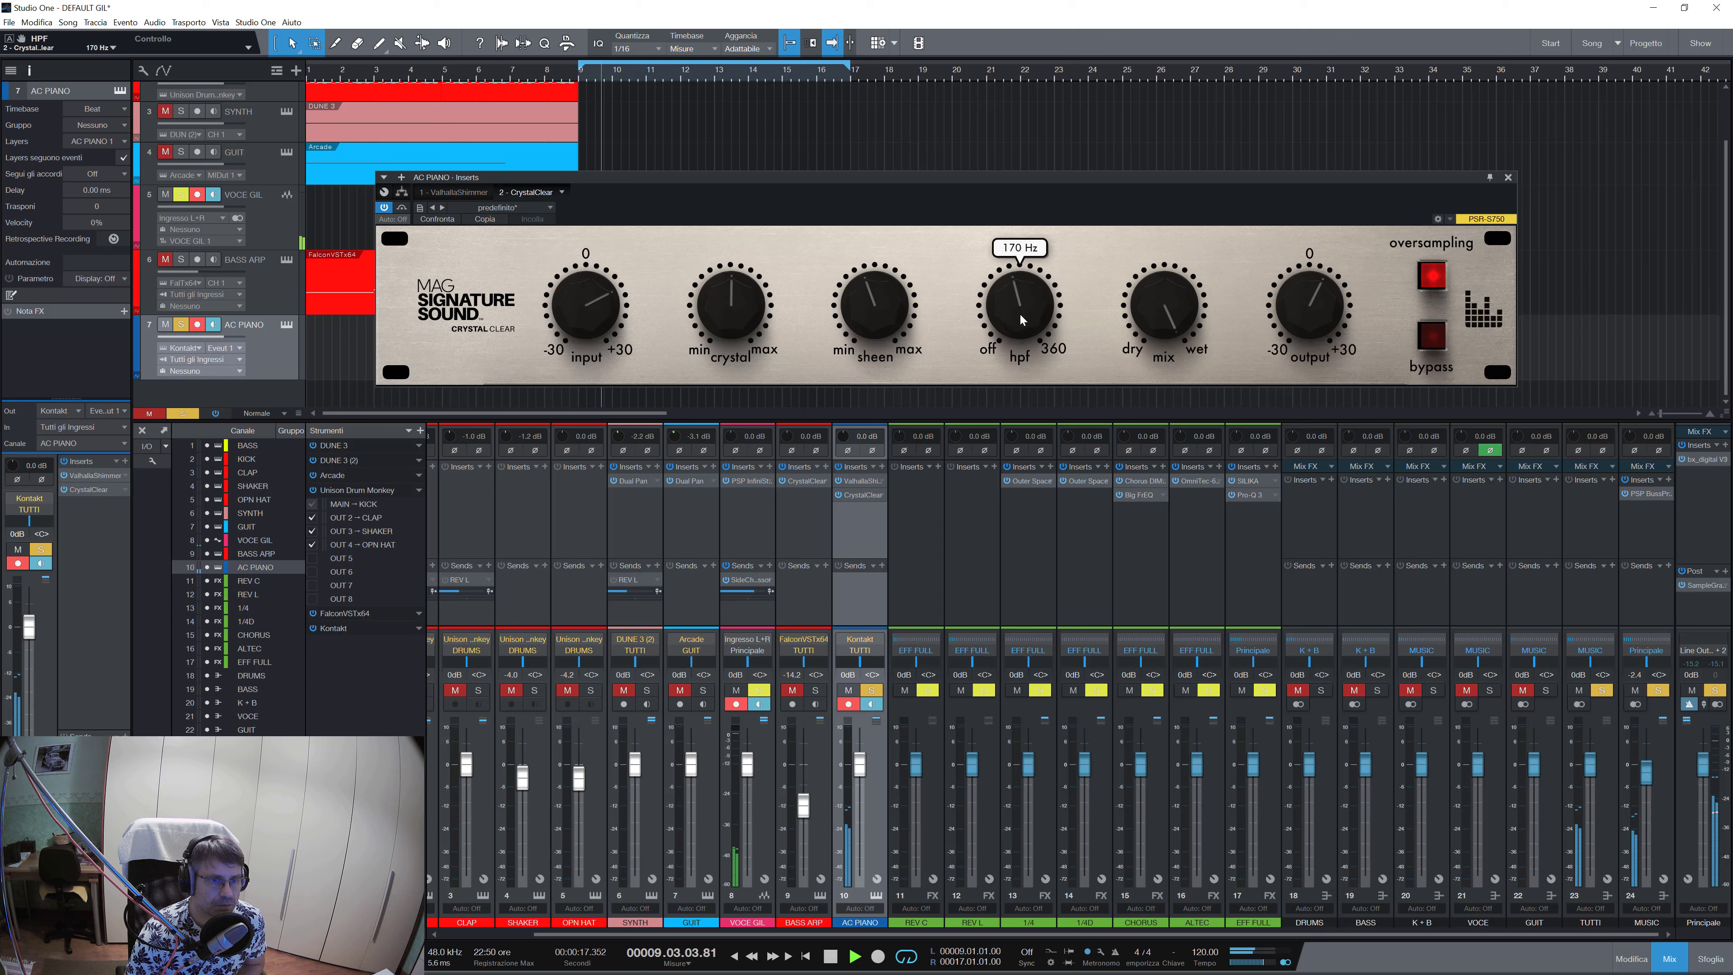
pyautogui.moveTo(1311, 309)
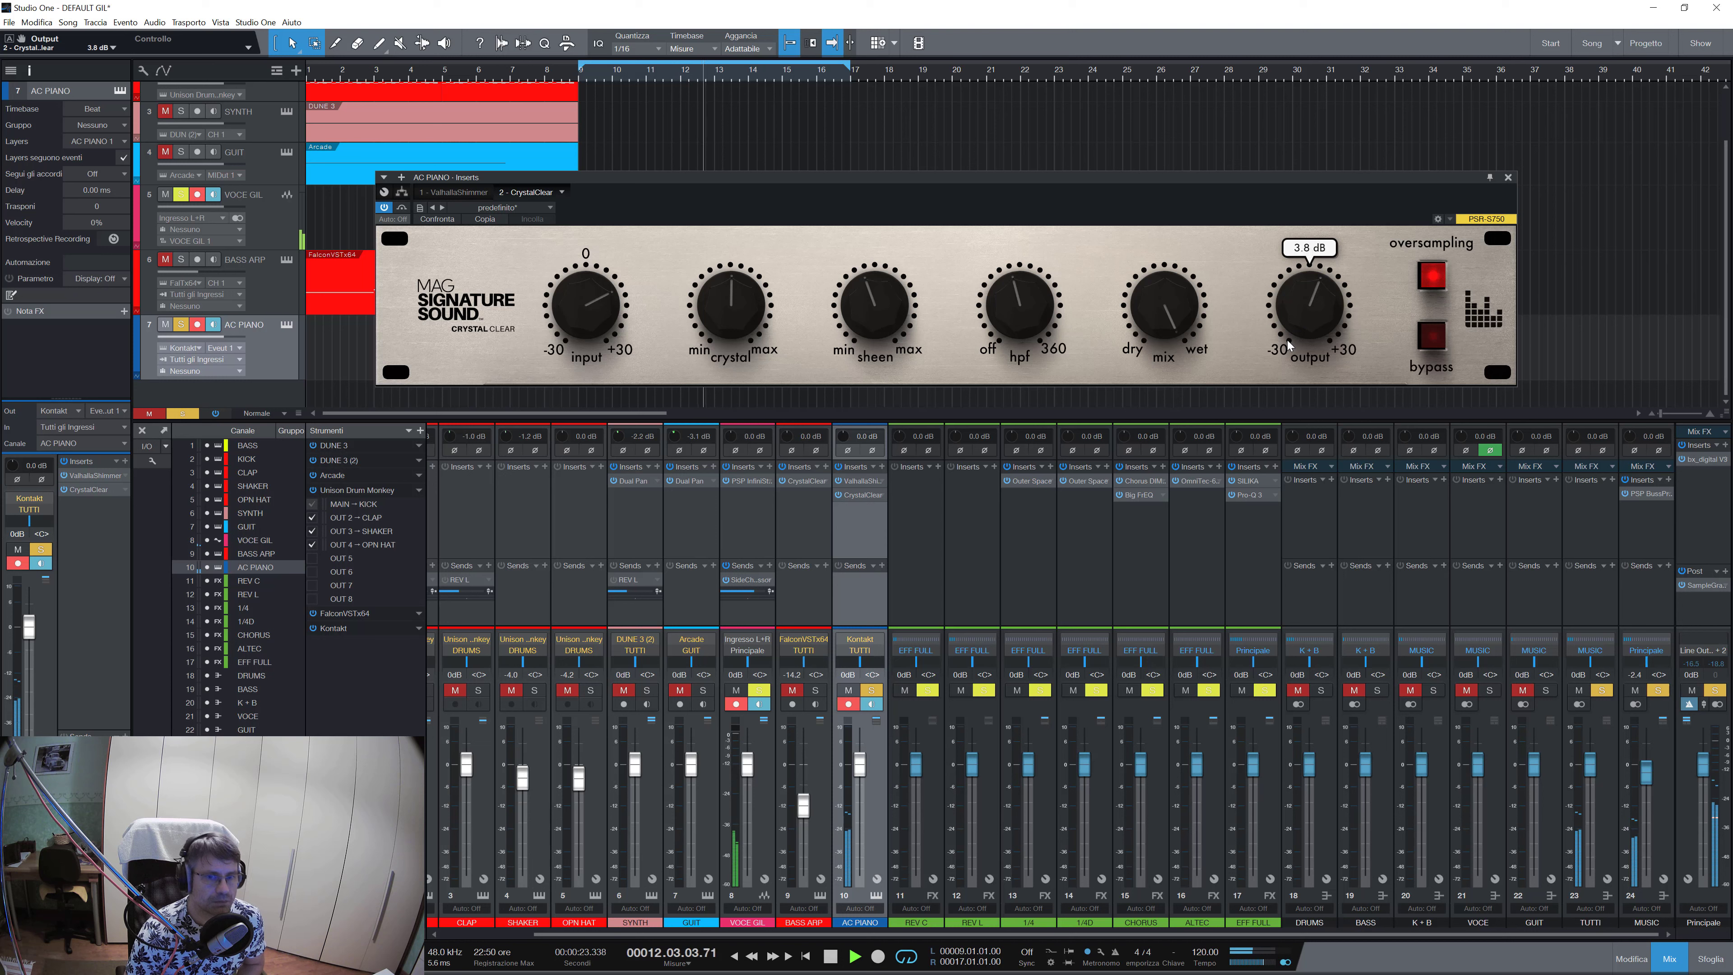
pyautogui.click(1432, 341)
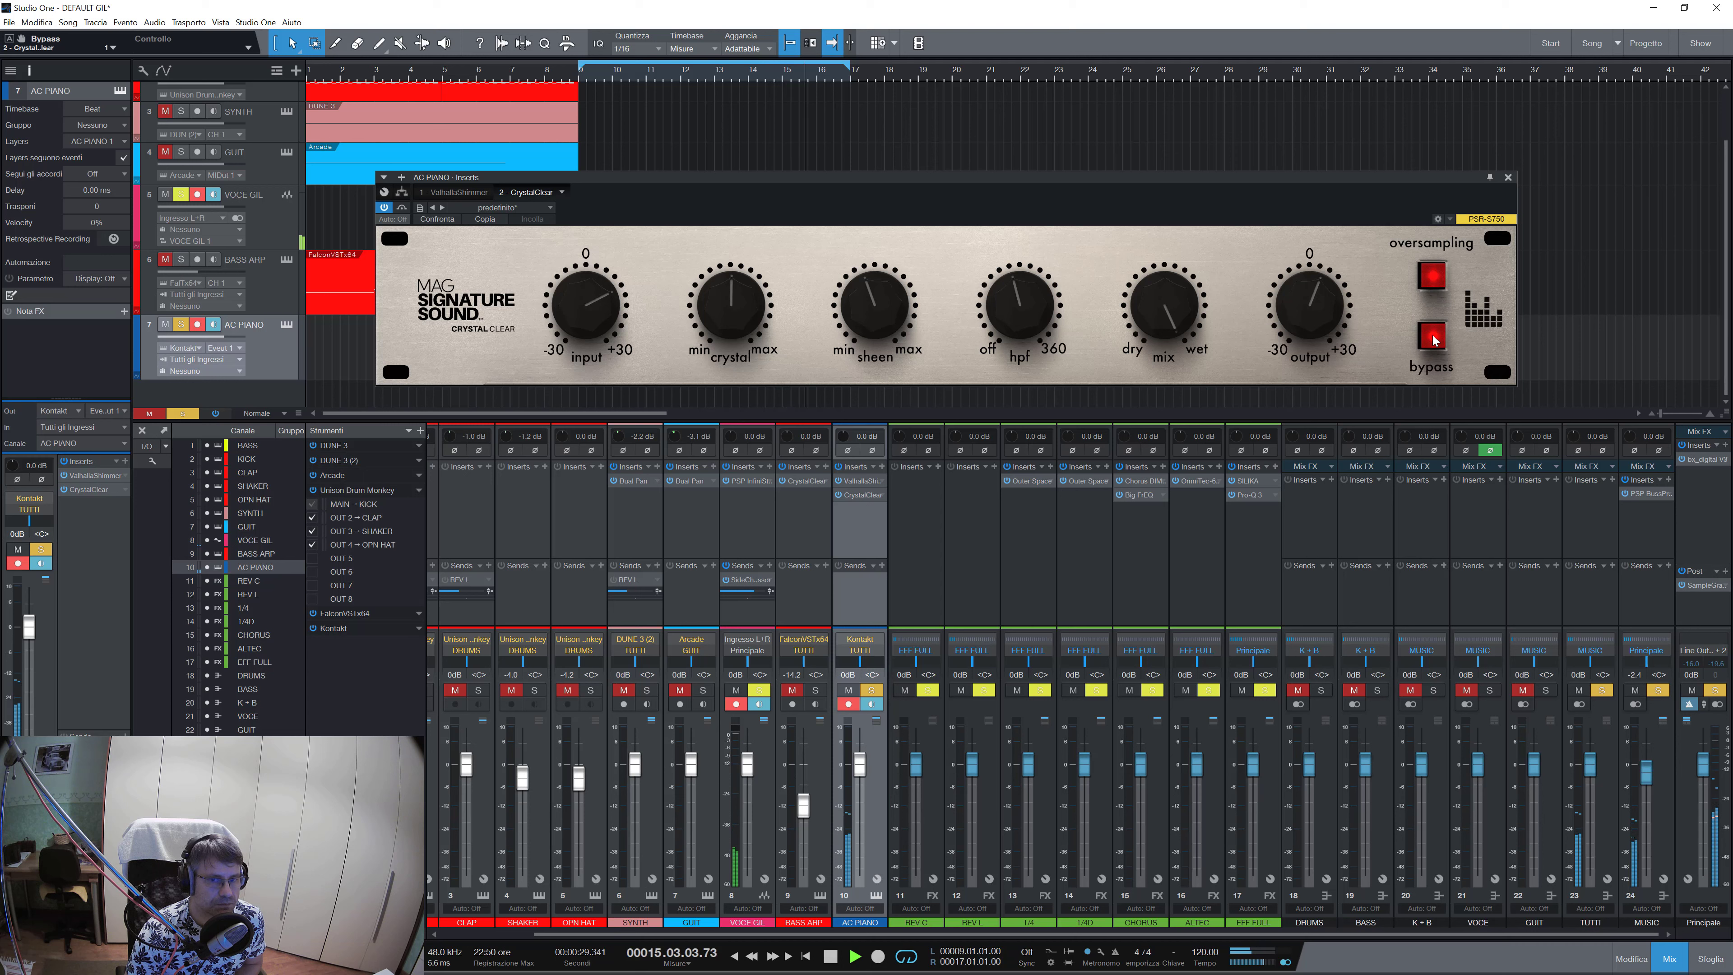
pyautogui.click(1433, 339)
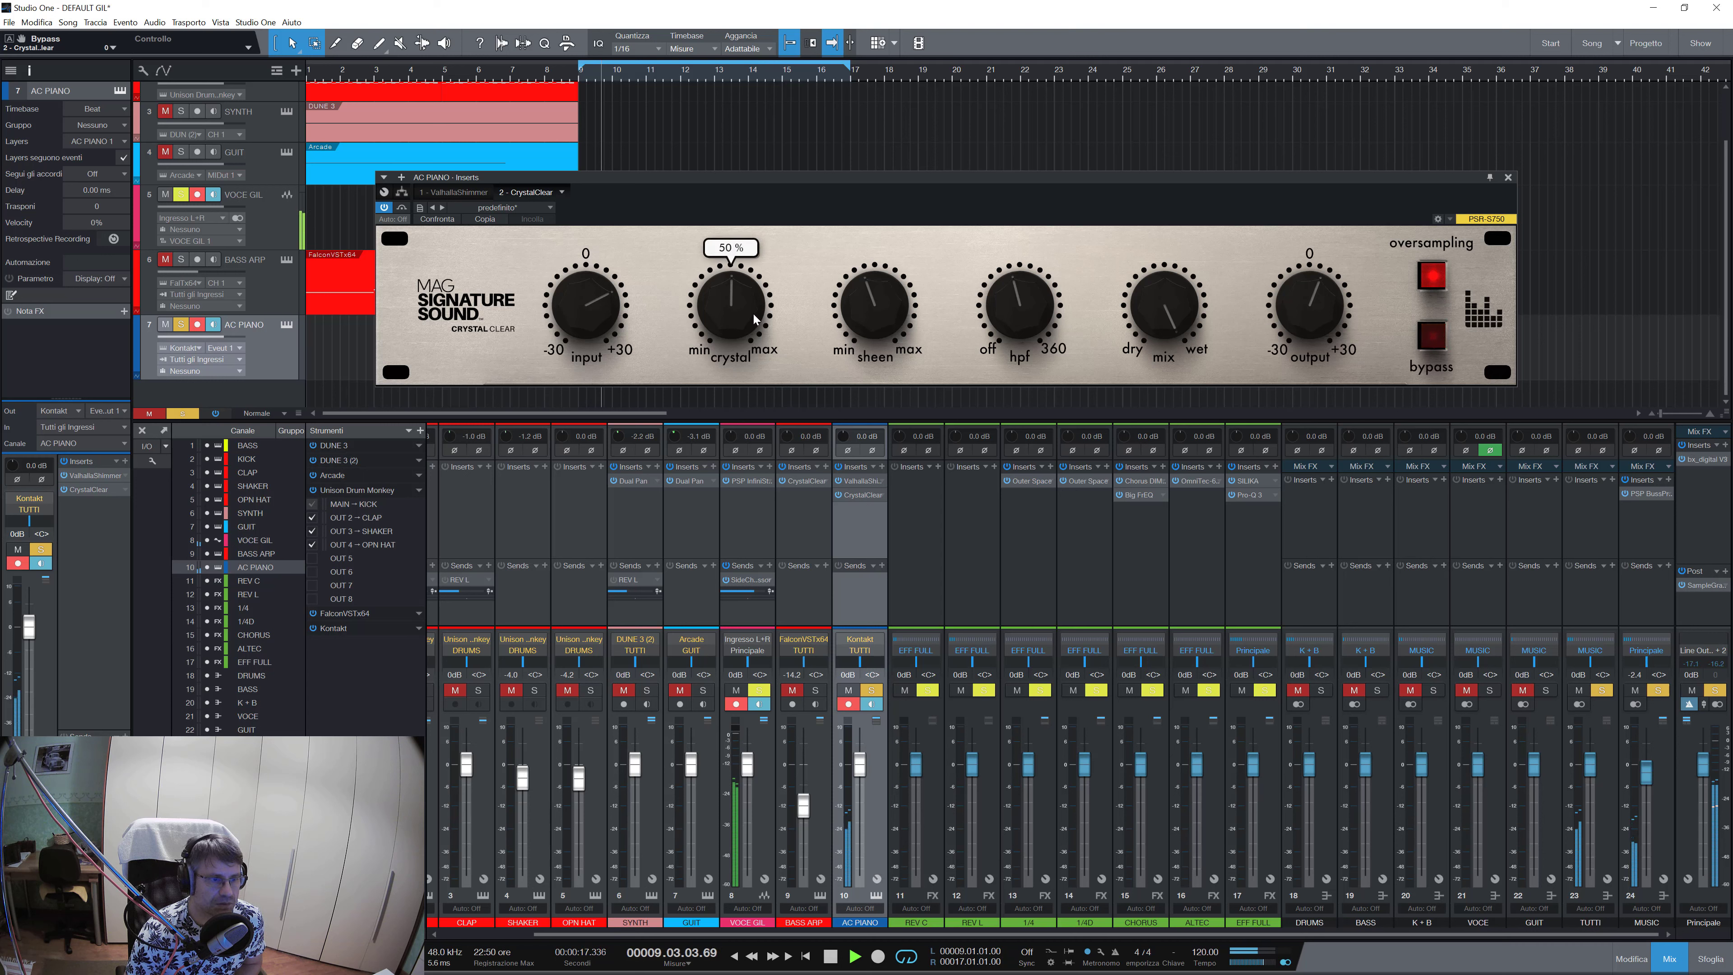
# Raise the Crystal amount on AC PIANO to 60 % and take the track out of solo, closing the plugin window.
pyautogui.moveTo(742, 325); pyautogui.dragTo(742, 295)
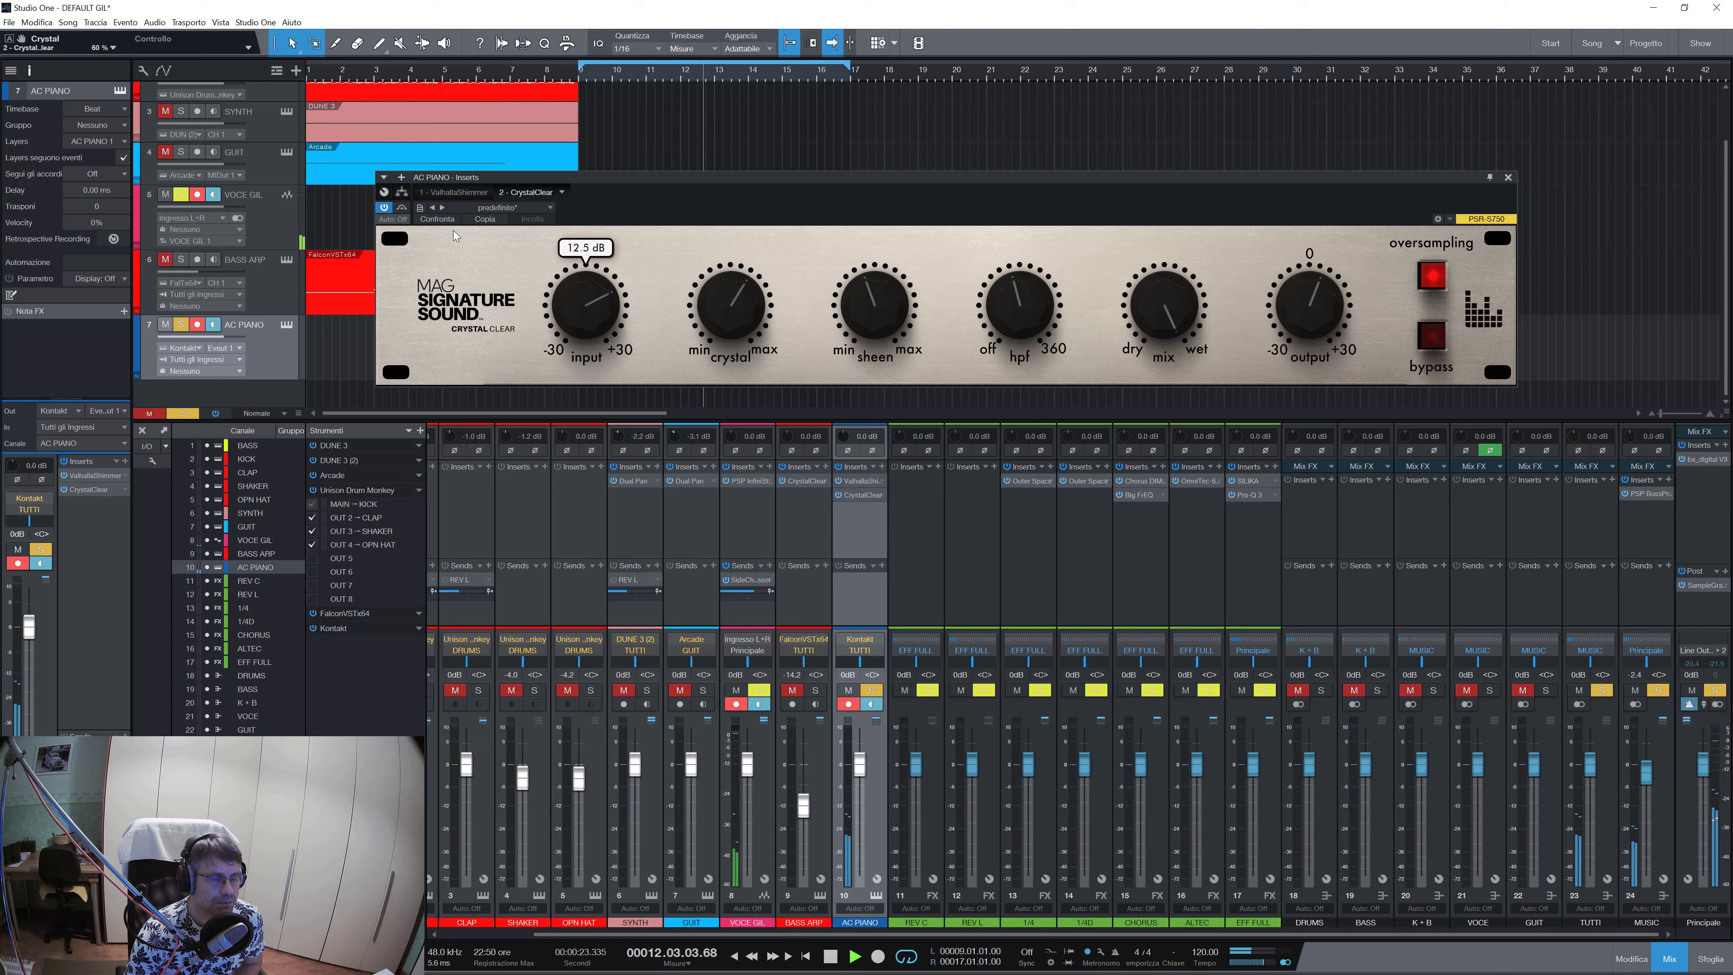
pyautogui.click(871, 690)
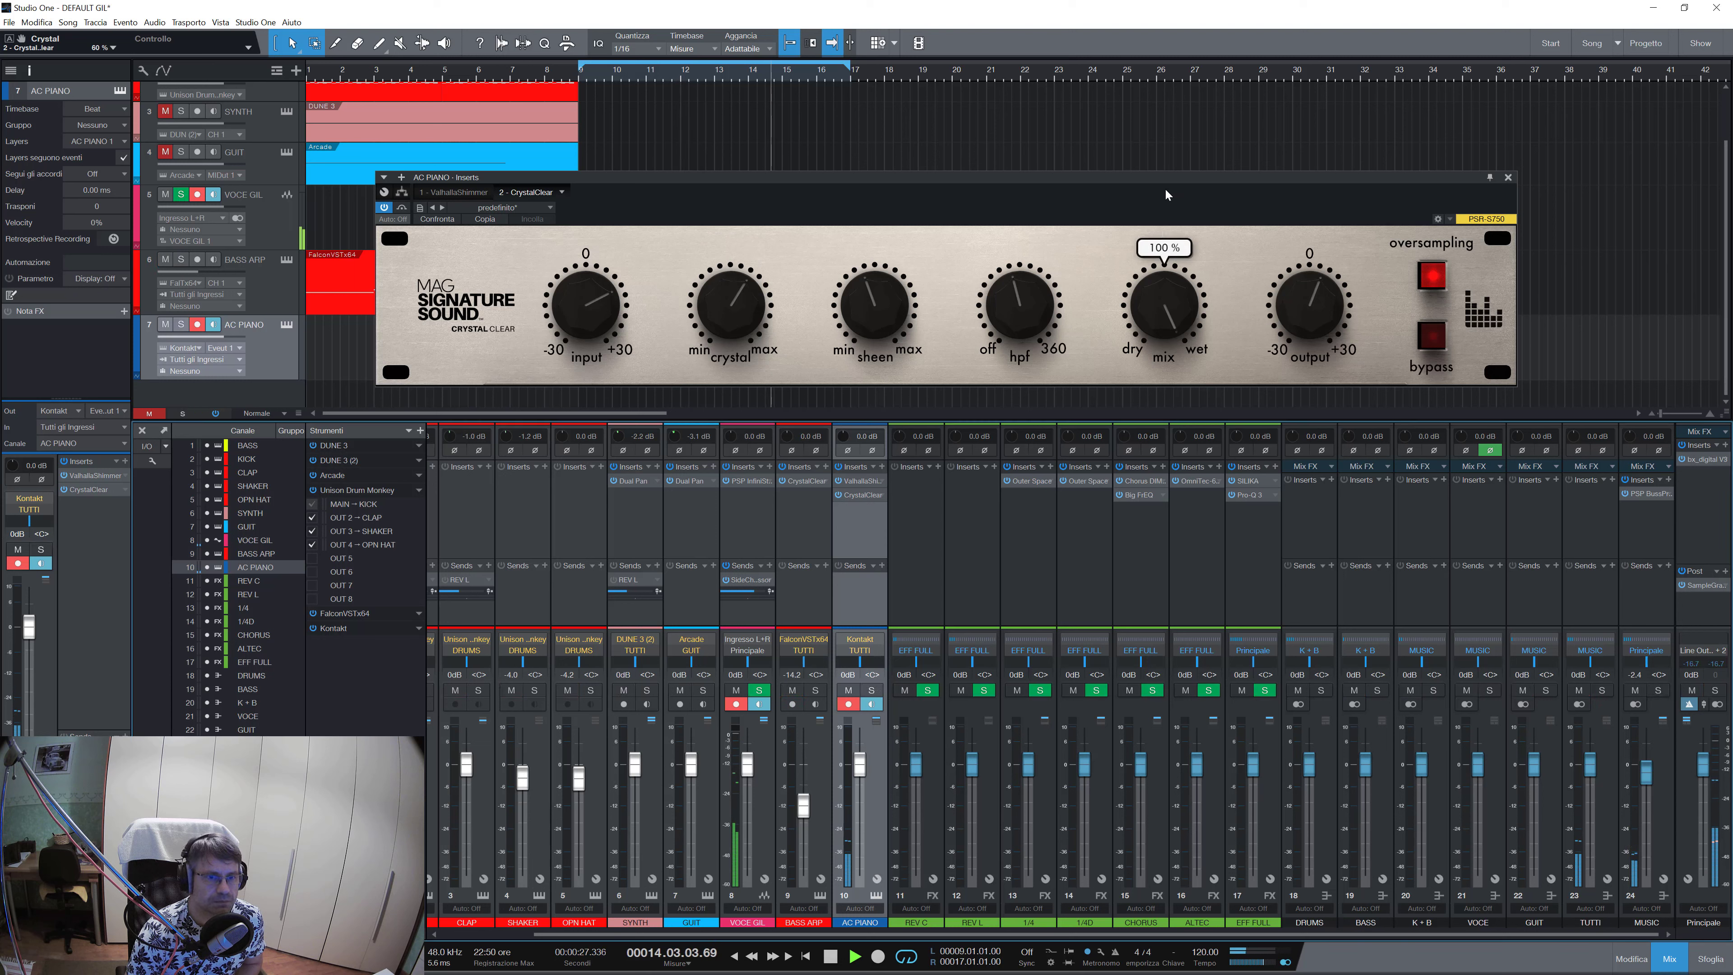
pyautogui.click(1507, 177)
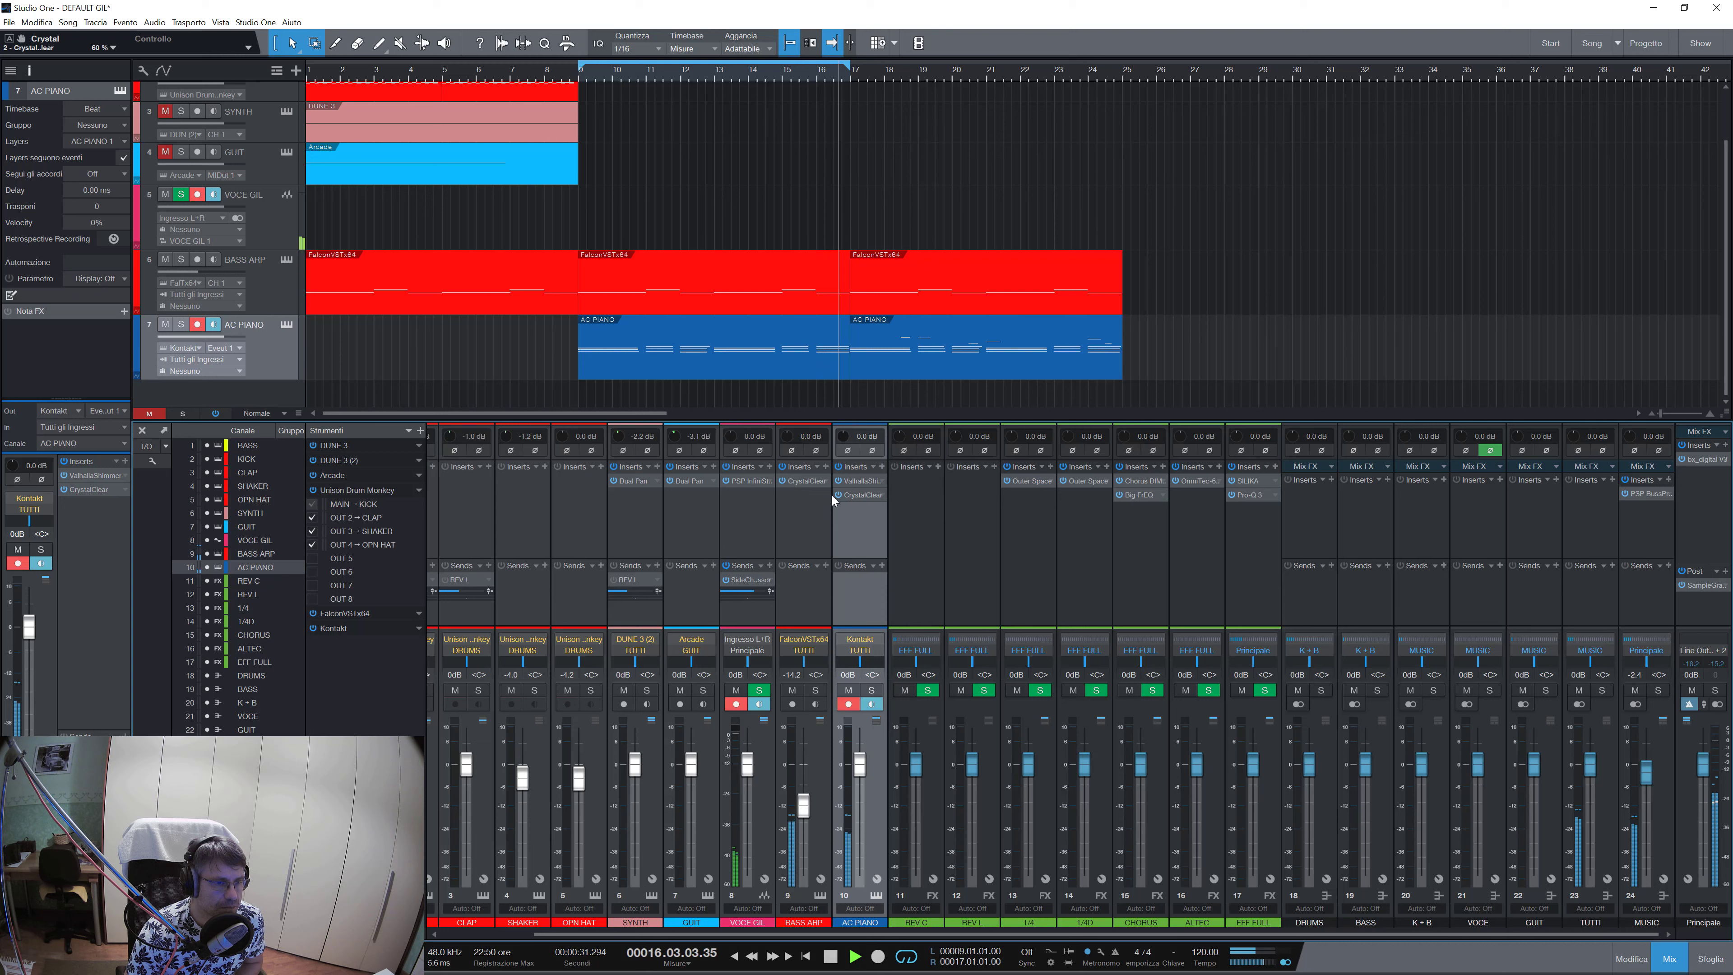
# Reopen CrystalClear on AC PIANO and raise its input gain through 14.7 dB to about 17 dB.
pyautogui.click(864, 494)
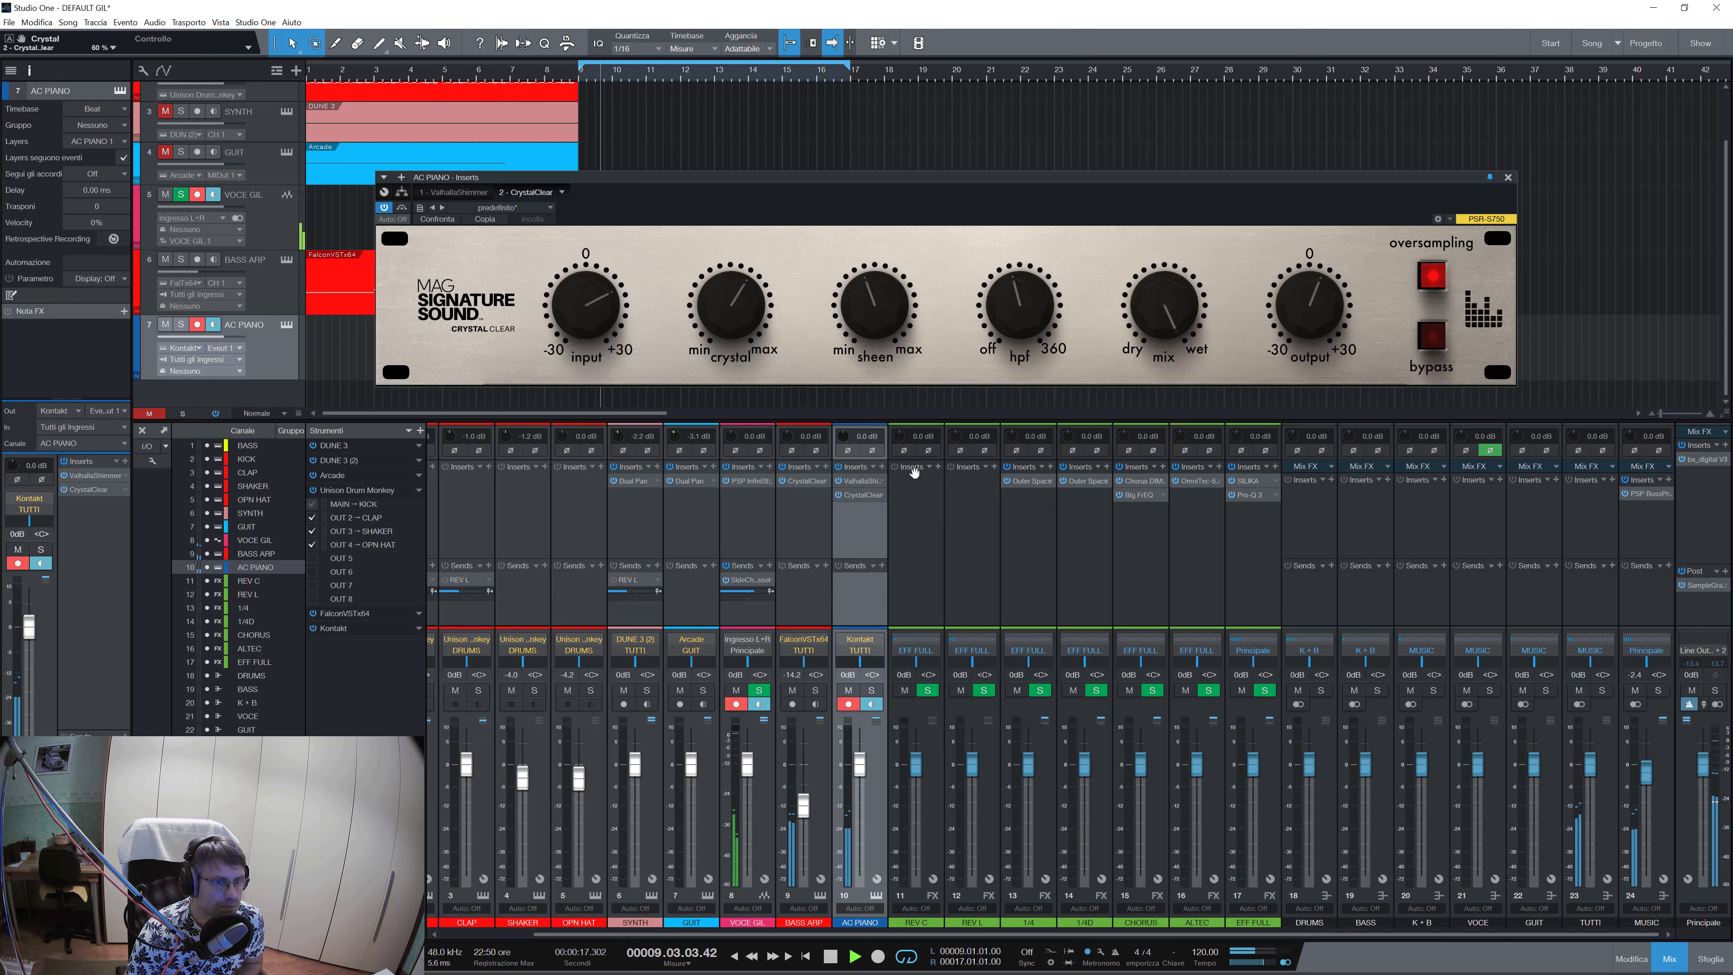
pyautogui.moveTo(586, 332)
pyautogui.moveTo(586, 330); pyautogui.dragTo(583, 314)
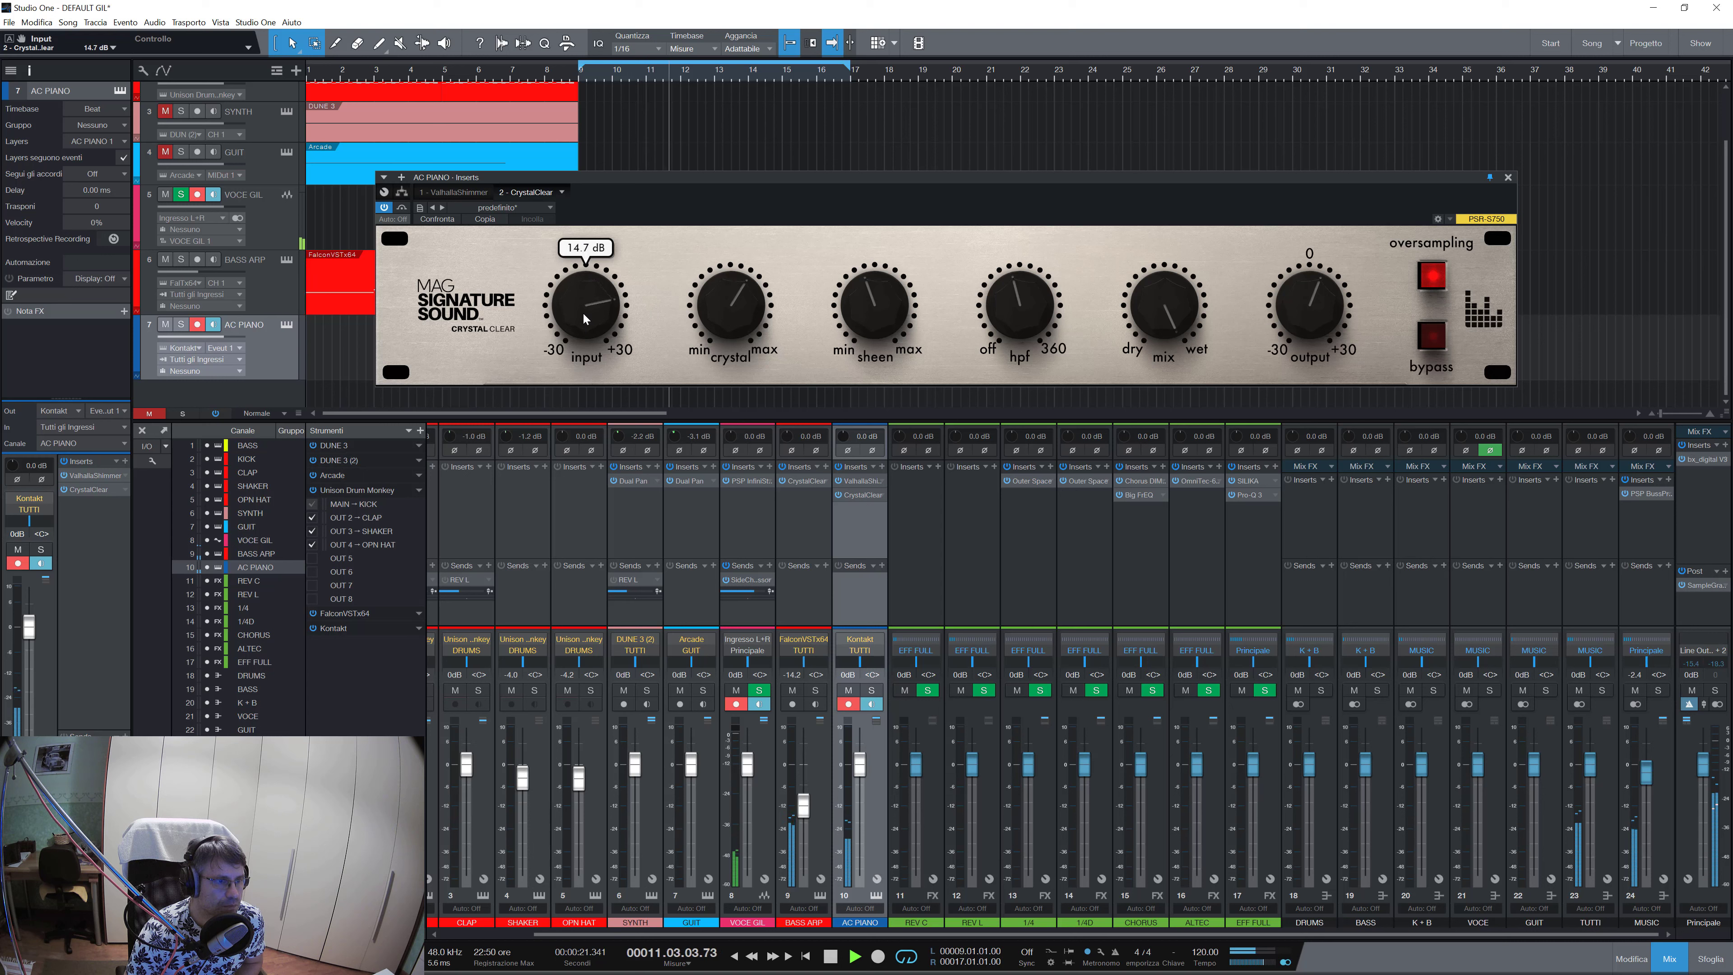
pyautogui.scroll(4, 582, 311)
pyautogui.moveTo(581, 313); pyautogui.dragTo(581, 308)
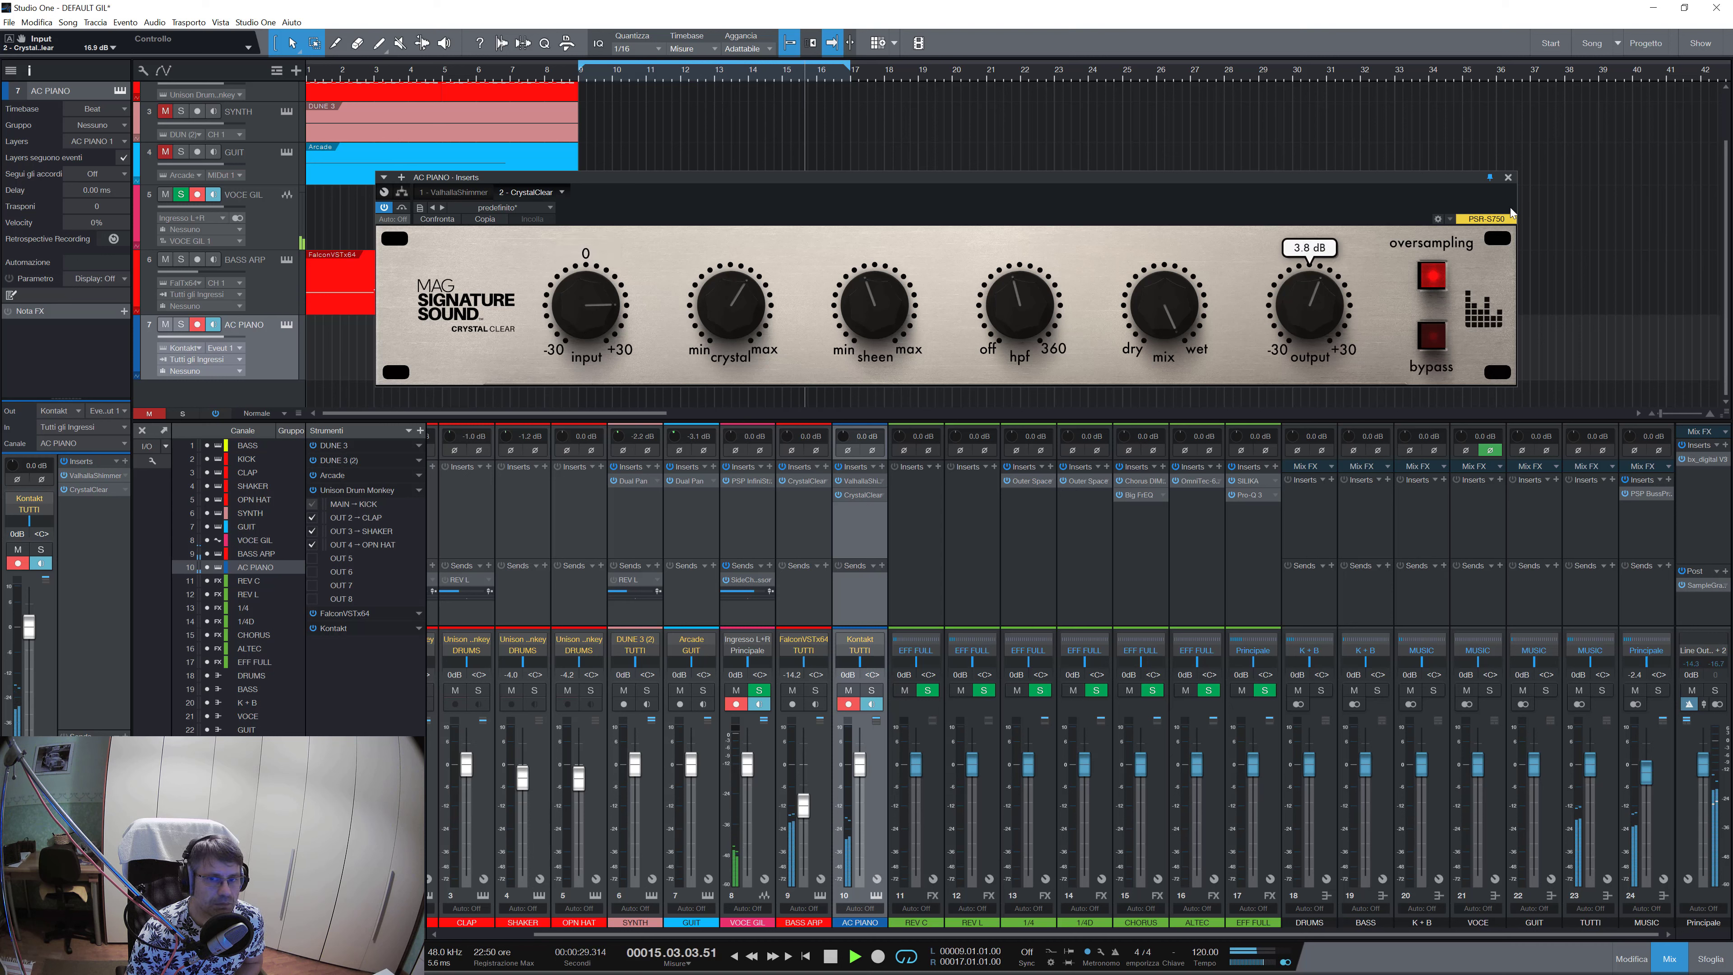
pyautogui.click(1508, 178)
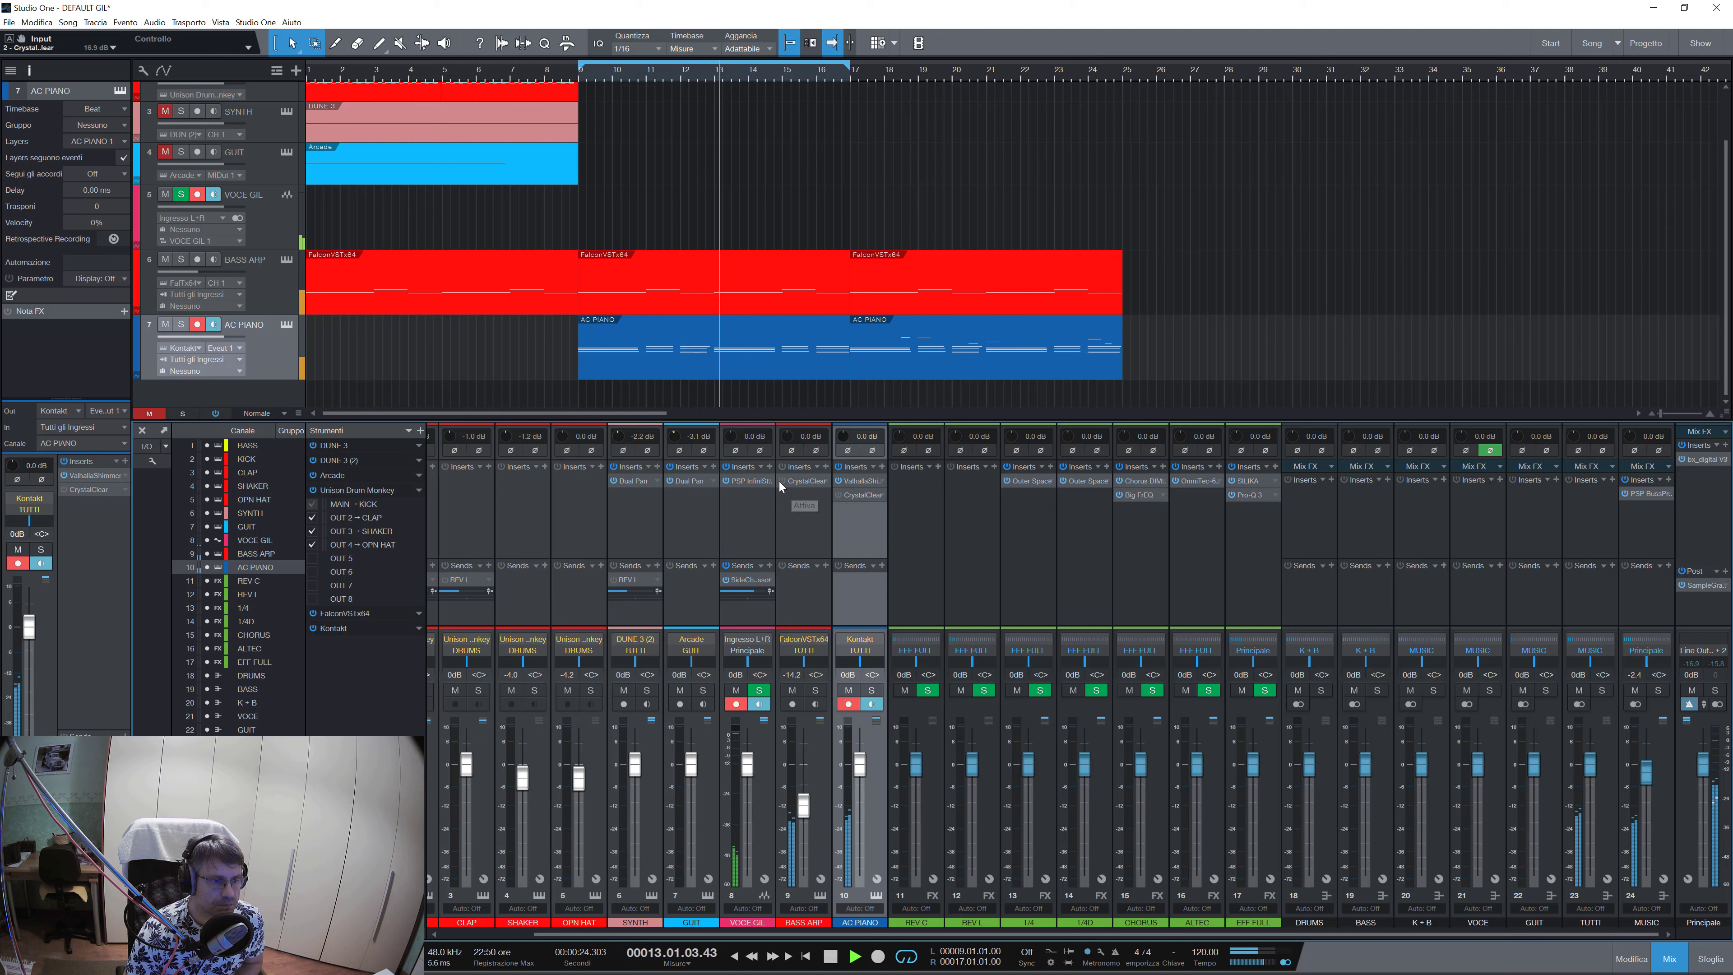
# Toggle the CrystalClear insert on AC PIANO and review the output gain and high-pass filter of the BASS ARP instance.
pyautogui.click(839, 495)
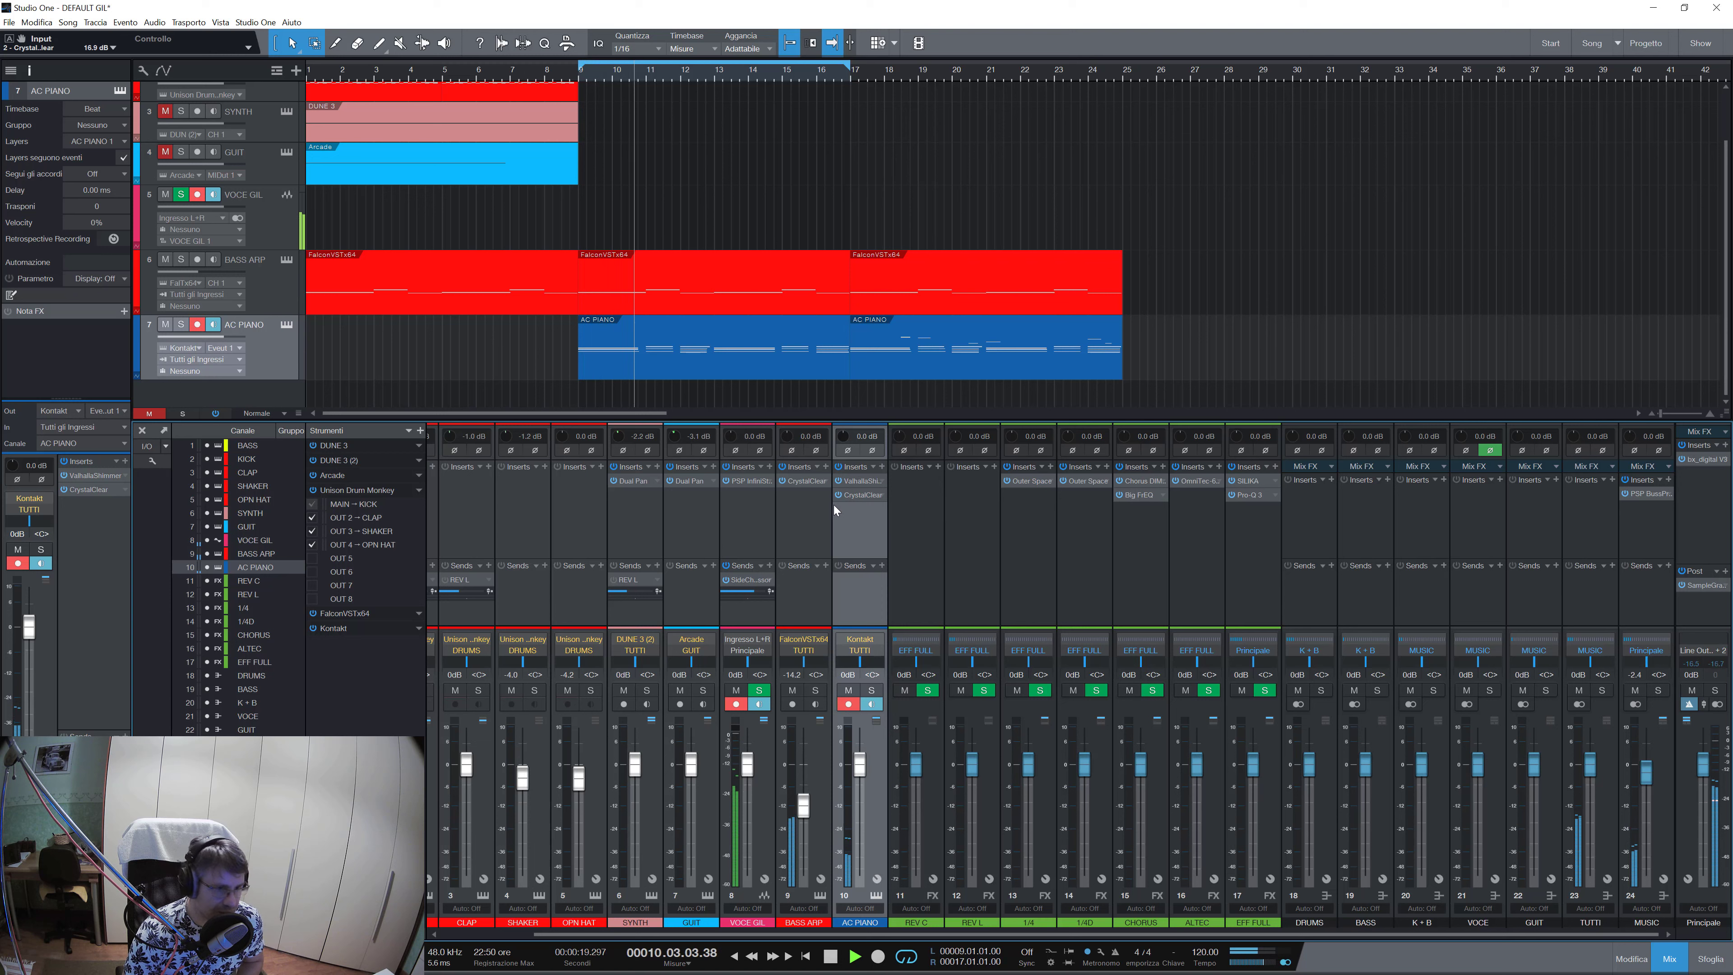
pyautogui.click(798, 482)
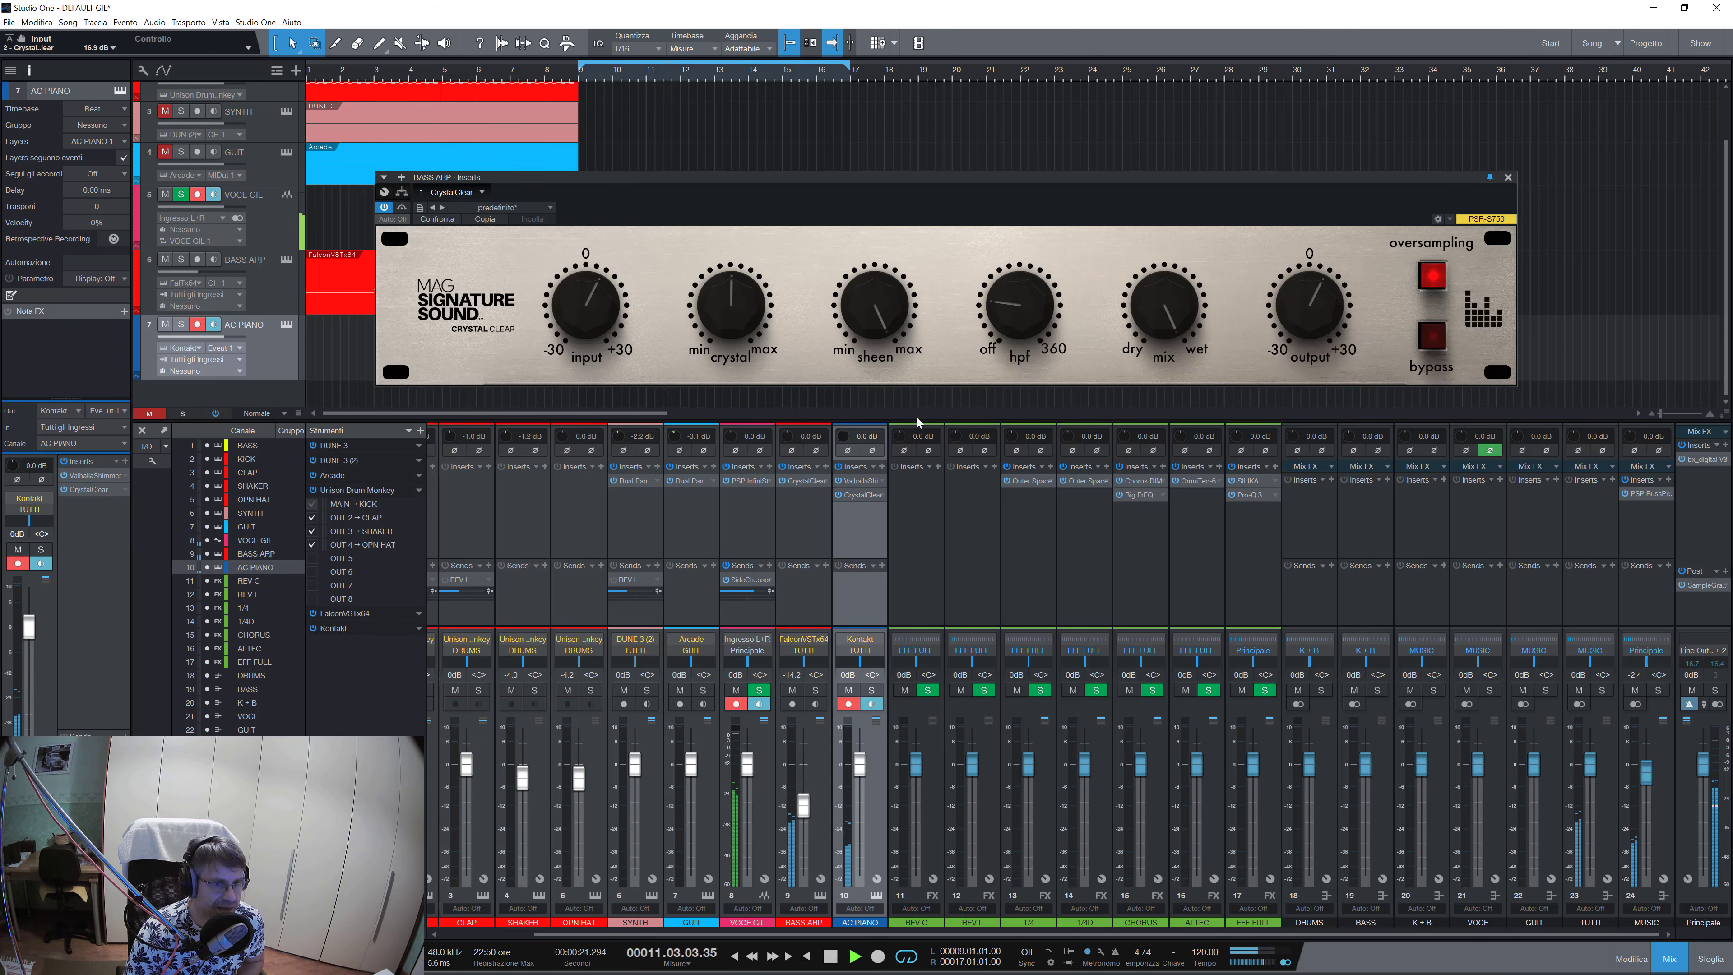
pyautogui.moveTo(1325, 305)
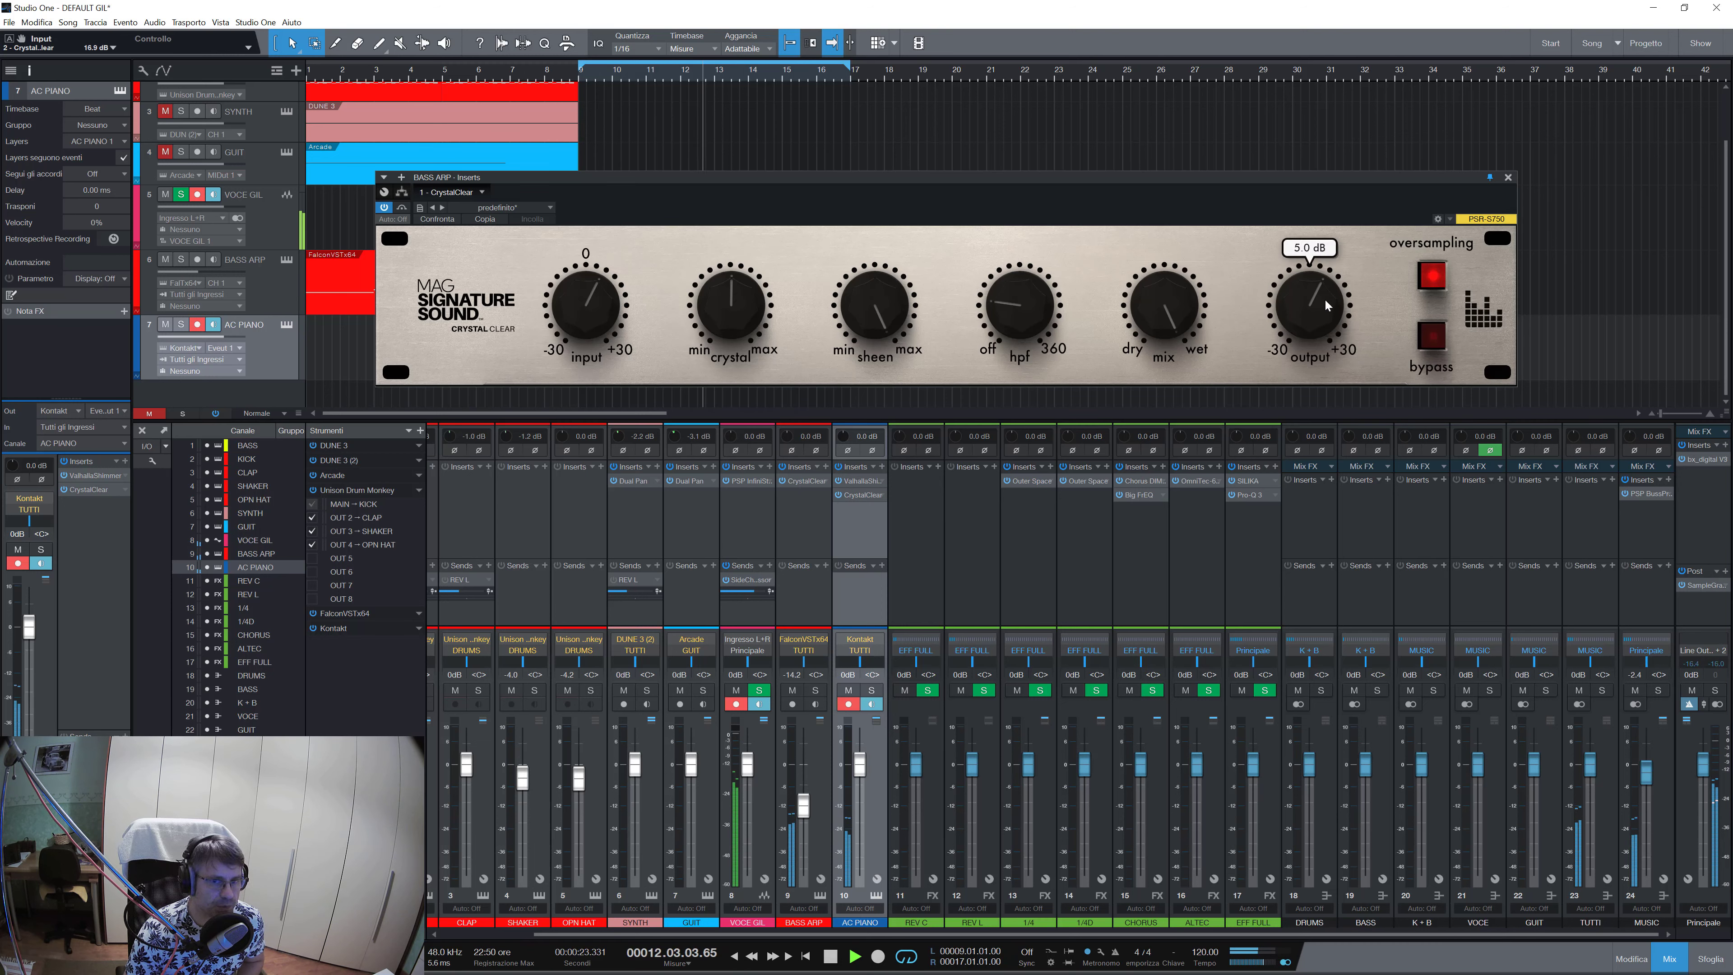
pyautogui.moveTo(1011, 294)
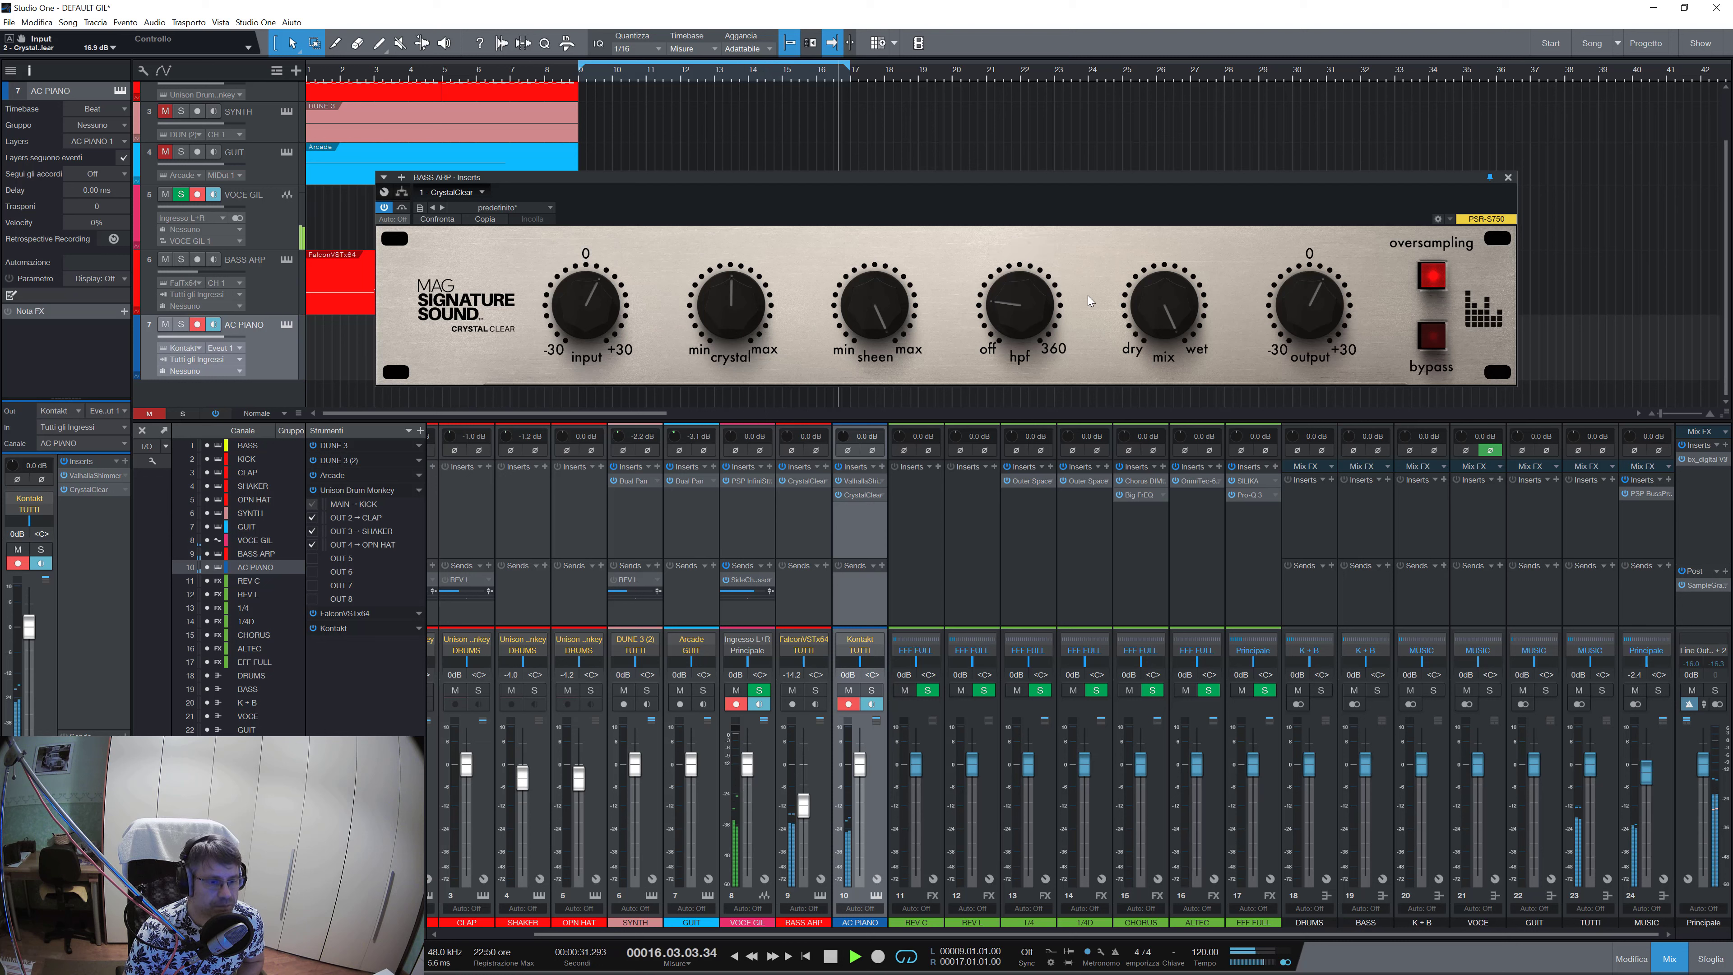
pyautogui.click(1506, 178)
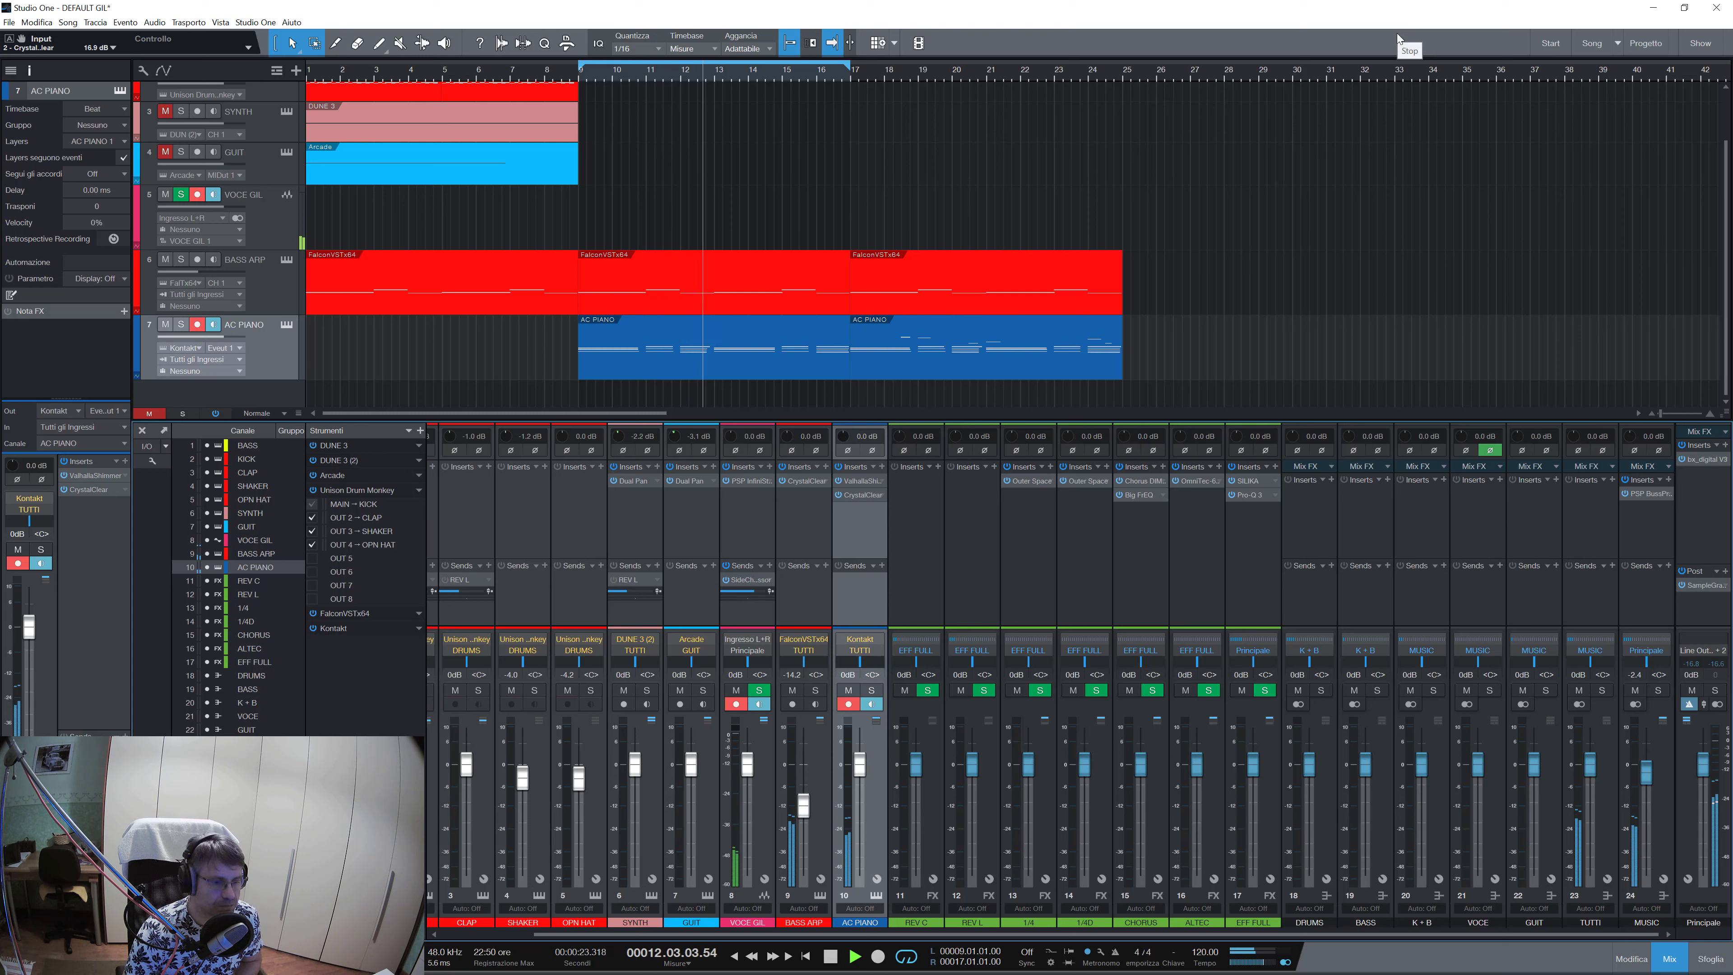